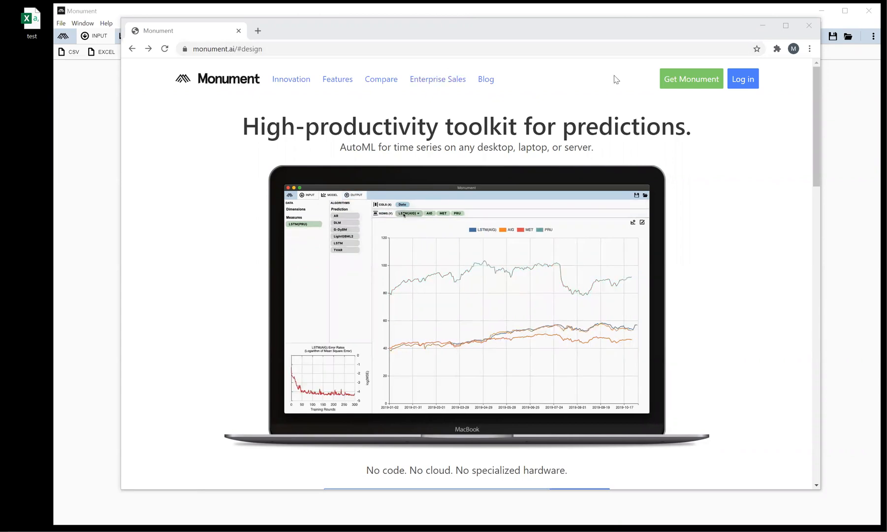
Preview the checkout for the $25/month Laptop Edition up to the contact information form and return to the home page.
{"action": "left_click", "coordinate": [673, 84]}
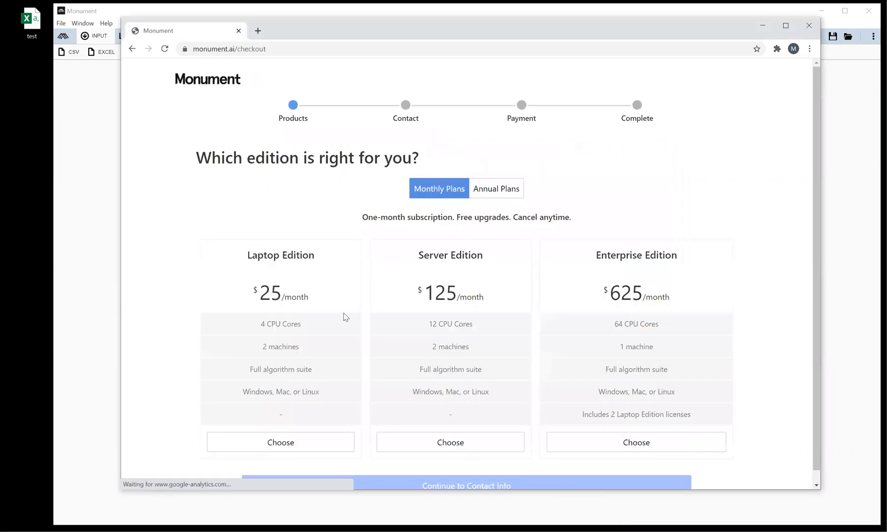
{"action": "left_click", "coordinate": [274, 436]}
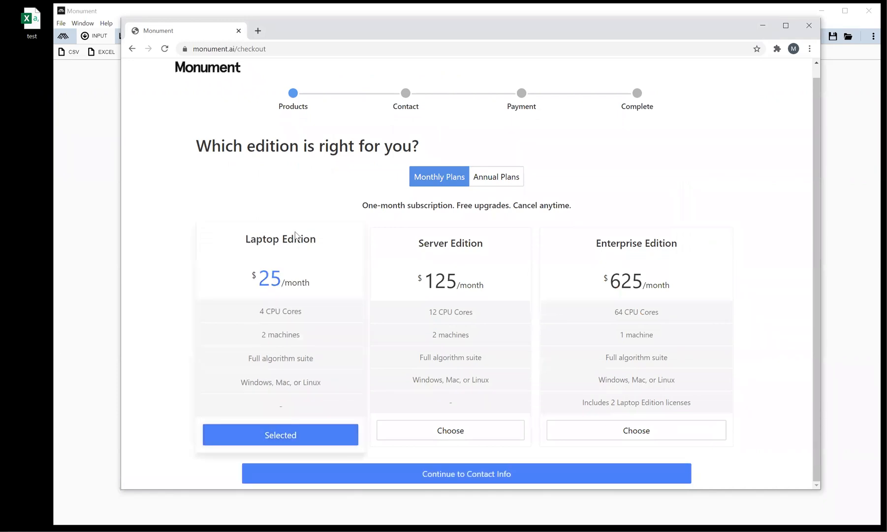
{"action": "left_click", "coordinate": [475, 476]}
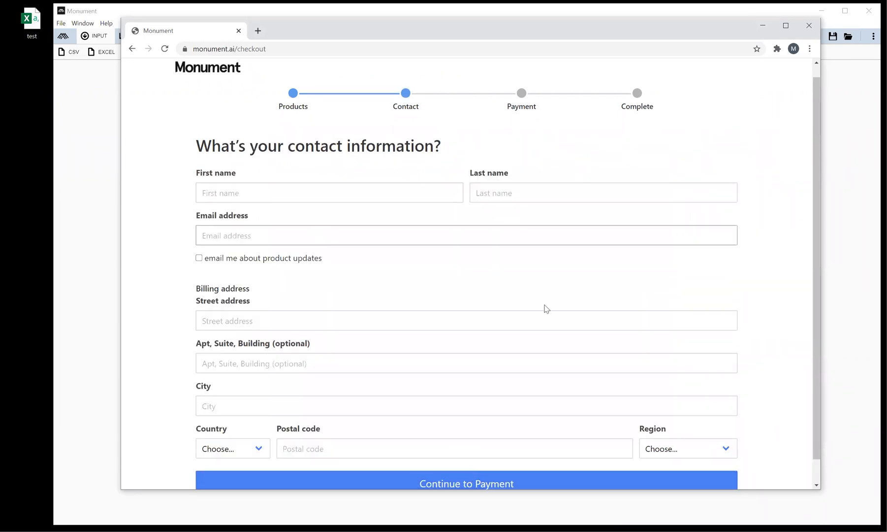
{"action": "scroll", "coordinate": [448, 289], "scroll_direction": "down", "scroll_amount": 1}
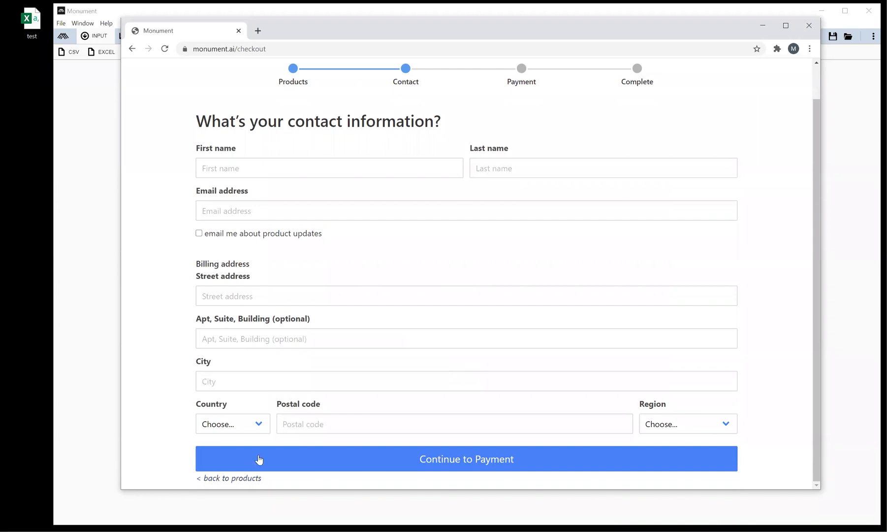
{"action": "scroll", "coordinate": [397, 135], "scroll_direction": "up", "scroll_amount": 1}
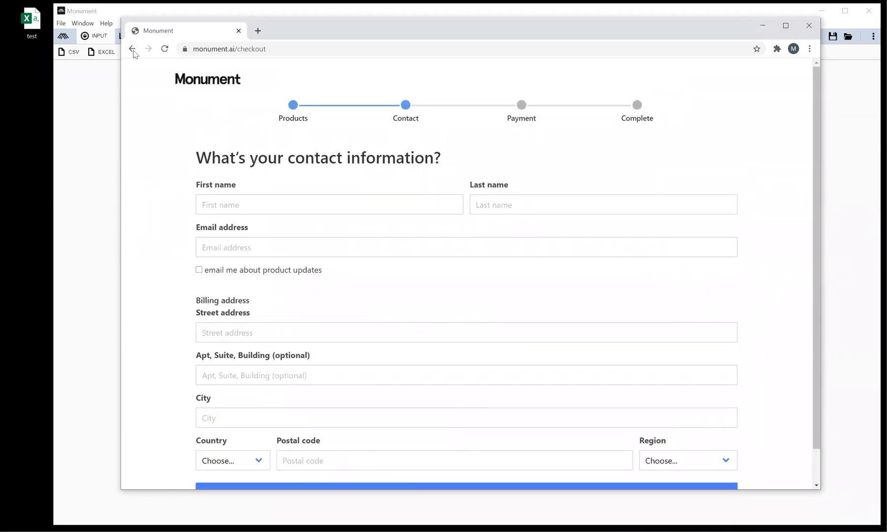
{"action": "left_click", "coordinate": [132, 49]}
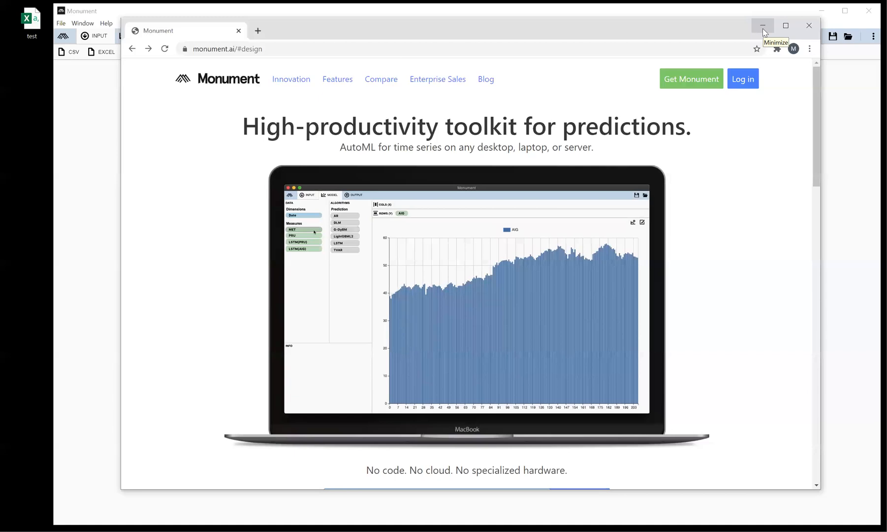
Minimize the browser and check the version information in Monument's About box.
{"action": "left_click", "coordinate": [763, 26]}
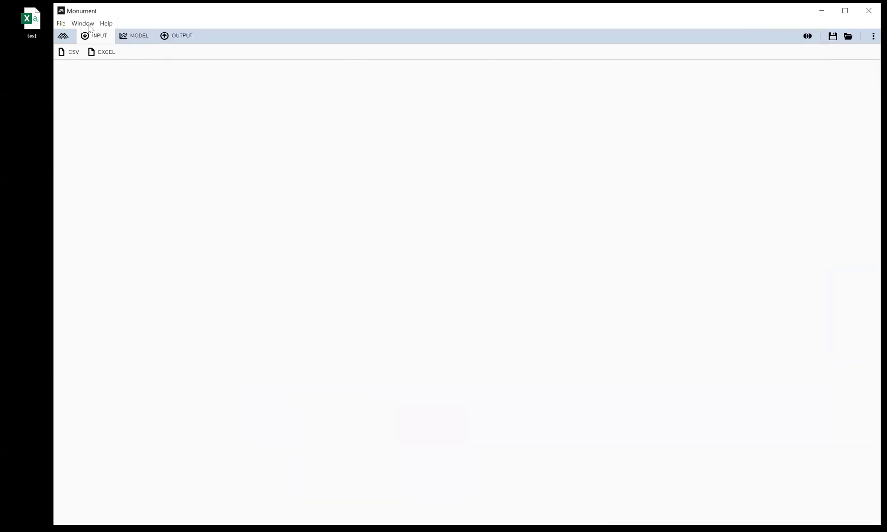
{"action": "left_click", "coordinate": [65, 22]}
{"action": "mouse_move", "coordinate": [77, 27]}
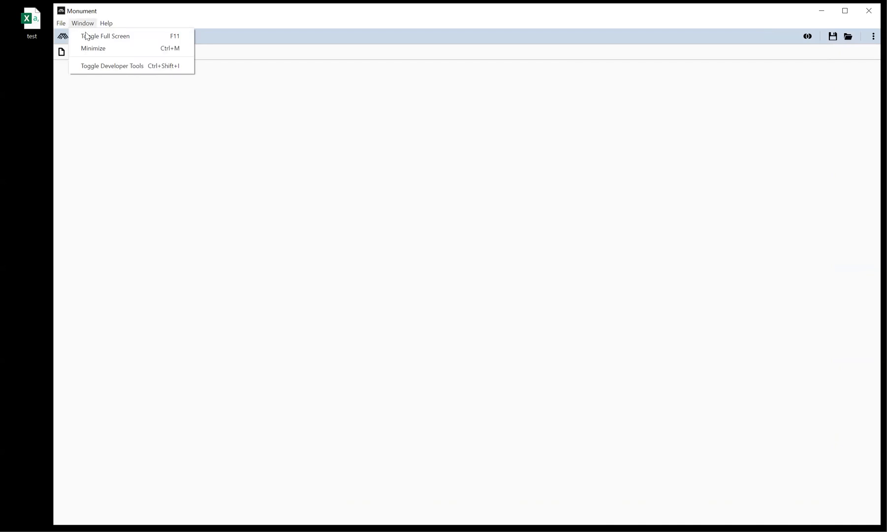
{"action": "mouse_move", "coordinate": [108, 26]}
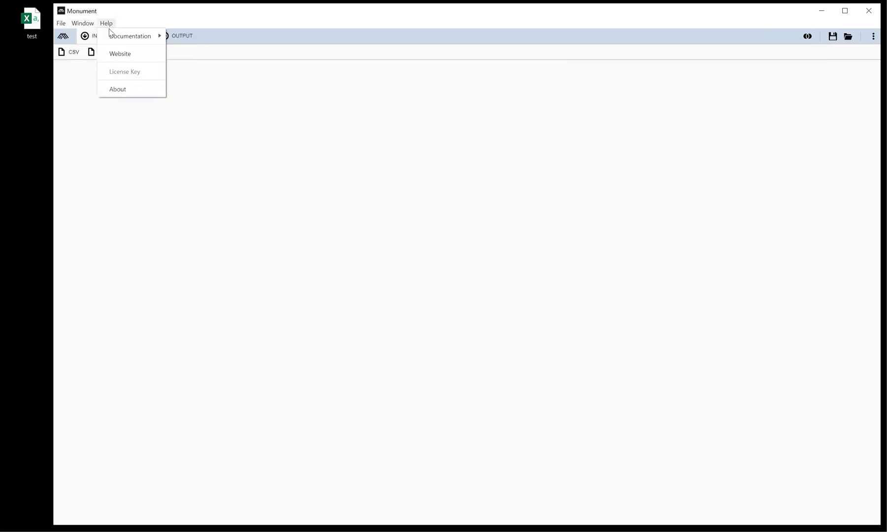
{"action": "left_click", "coordinate": [127, 87]}
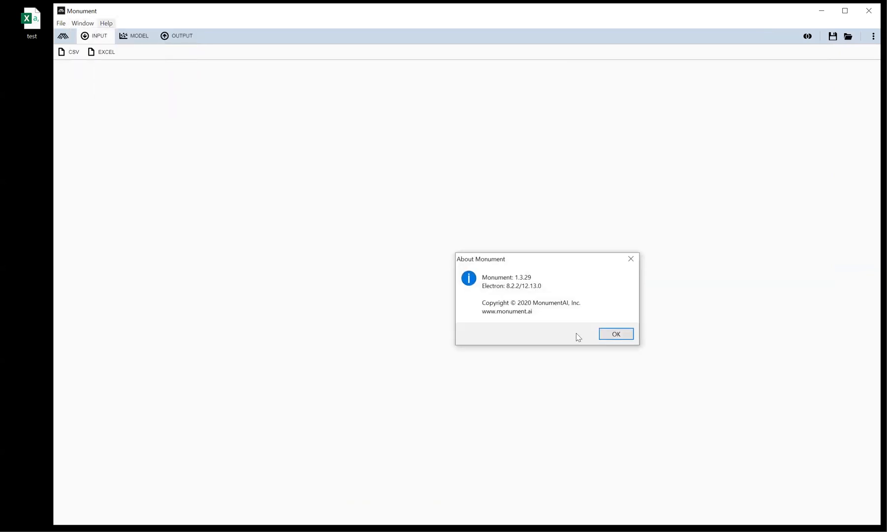
{"action": "left_click", "coordinate": [618, 335]}
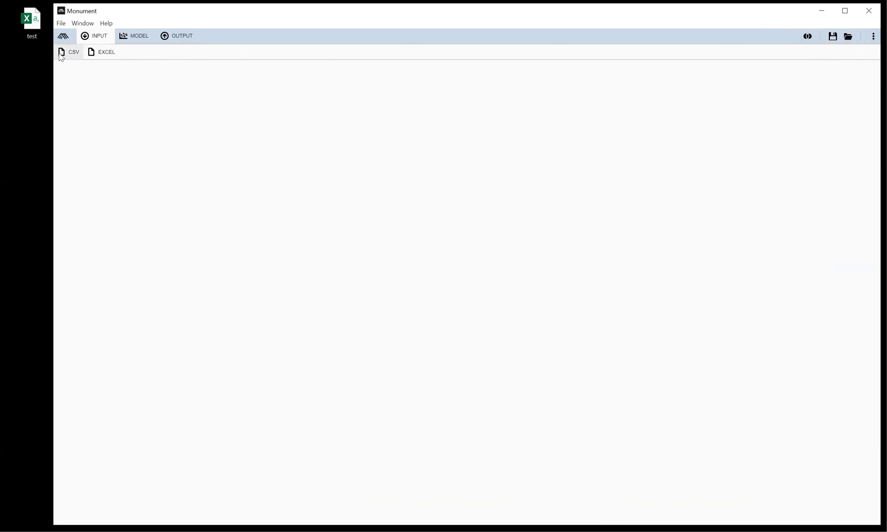
Open the test CSV file from the desktop in Excel and auto-fit the width of the Date column.
{"action": "left_click", "coordinate": [28, 26]}
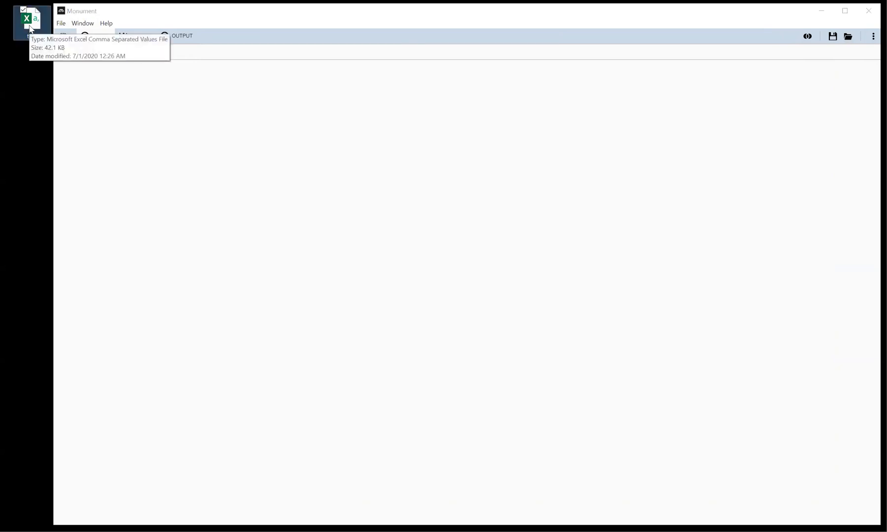
{"action": "double_click", "coordinate": [30, 28]}
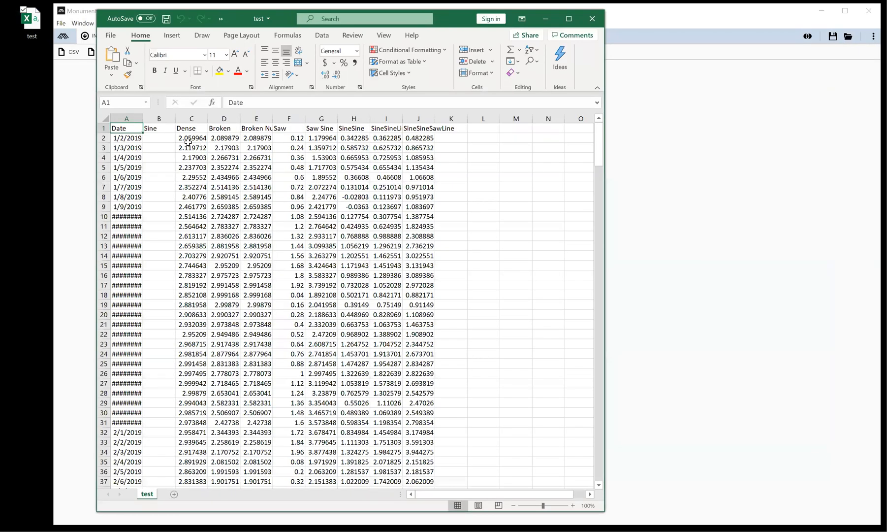
{"action": "double_click", "coordinate": [142, 119]}
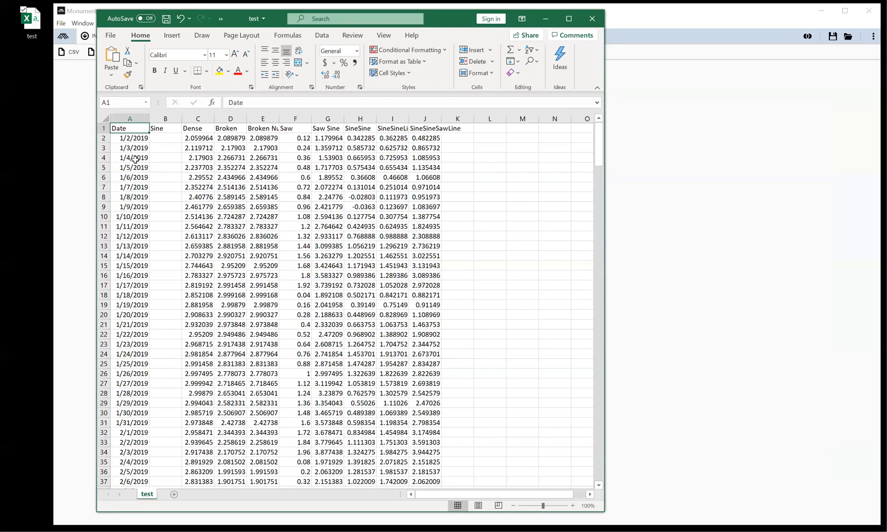
Examine the header and daily entries of the Date column in the test sheet.
{"action": "left_click_drag", "start_coordinate": [136, 159], "coordinate": [131, 344]}
{"action": "left_click", "coordinate": [130, 364]}
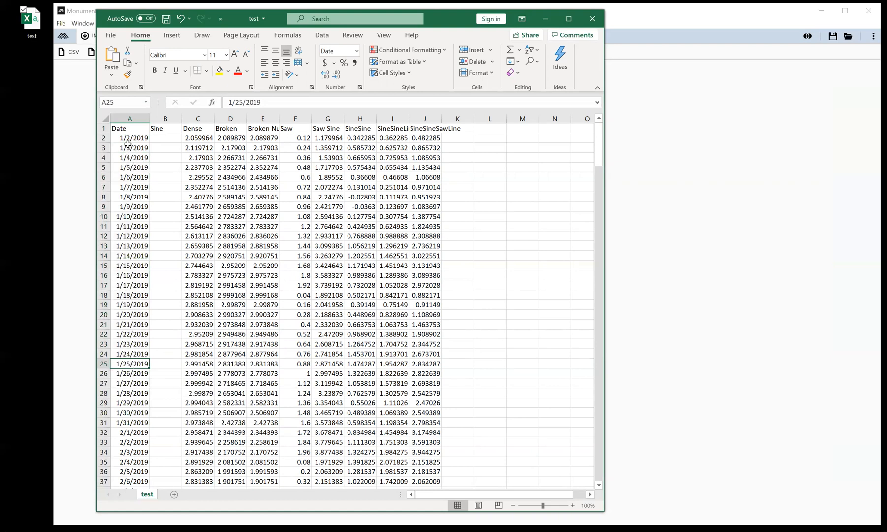
{"action": "left_click", "coordinate": [129, 119]}
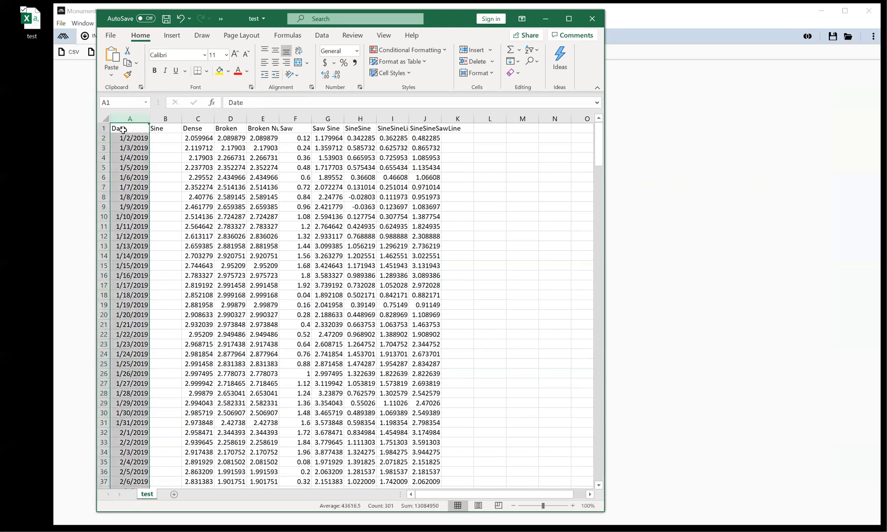
{"action": "left_click", "coordinate": [125, 128]}
{"action": "left_click_drag", "start_coordinate": [128, 140], "coordinate": [126, 375]}
{"action": "left_click", "coordinate": [135, 392]}
Examine the Sine column and the values from Dense to SineSineSawLine throughout the sheet, ending at cell A1.
{"action": "left_click_drag", "start_coordinate": [169, 147], "coordinate": [180, 266]}
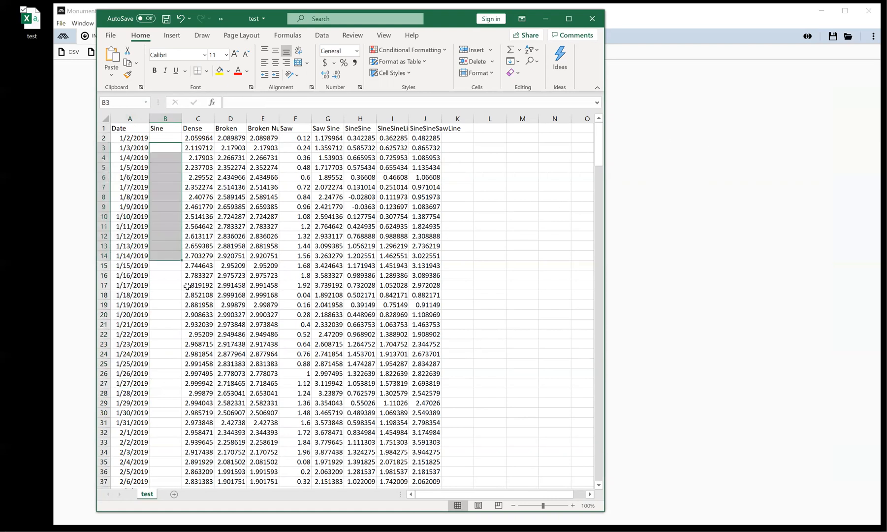
{"action": "left_click", "coordinate": [174, 295]}
{"action": "left_click_drag", "start_coordinate": [197, 136], "coordinate": [425, 198]}
{"action": "left_click", "coordinate": [425, 226]}
{"action": "left_click_drag", "start_coordinate": [599, 142], "coordinate": [597, 248]}
{"action": "left_click_drag", "start_coordinate": [599, 386], "coordinate": [587, 118]}
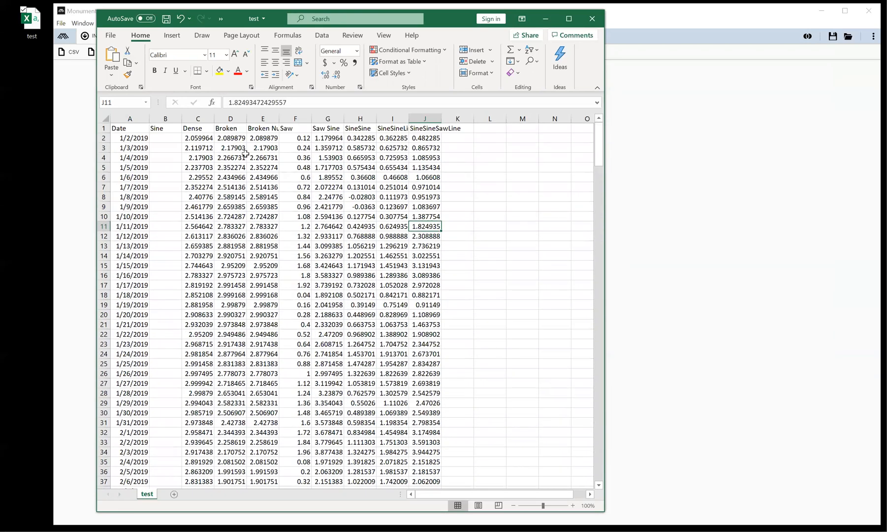
{"action": "left_click", "coordinate": [128, 130]}
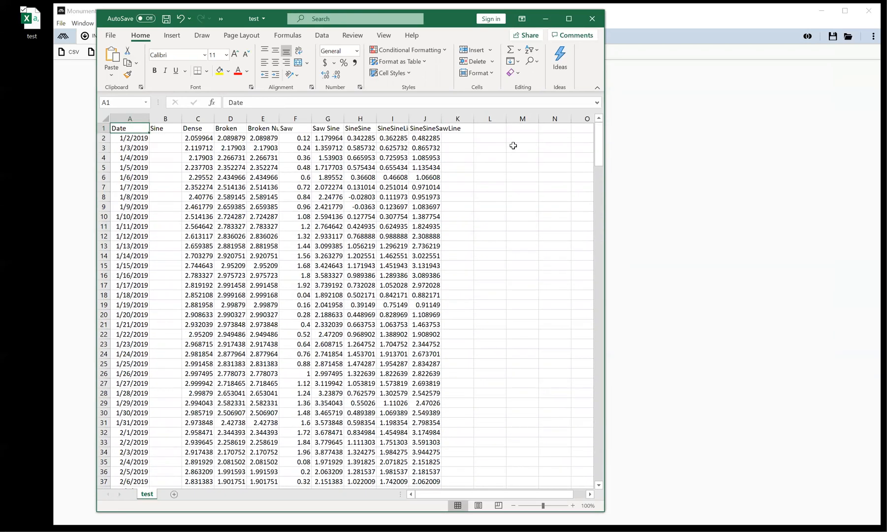
Return to Monument and import the test CSV file from the Desktop with the proposed table name and column types.
{"action": "left_click", "coordinate": [77, 99]}
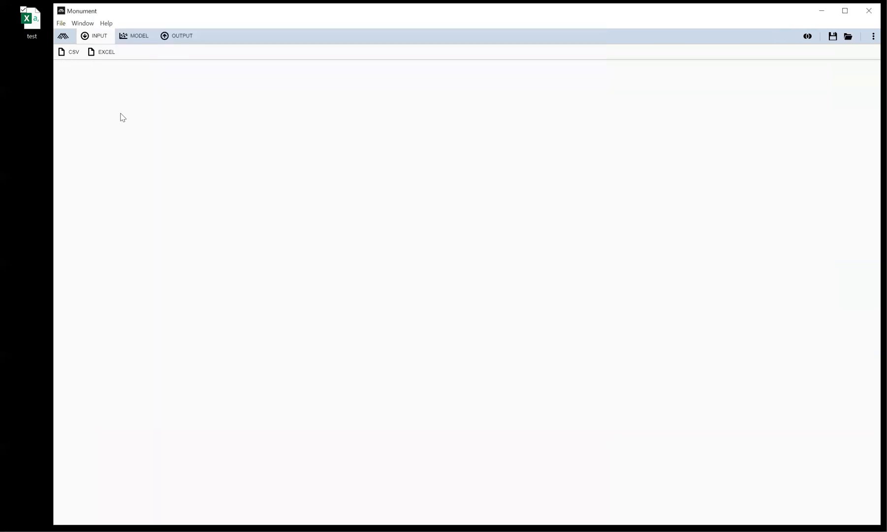
{"action": "left_click", "coordinate": [37, 45]}
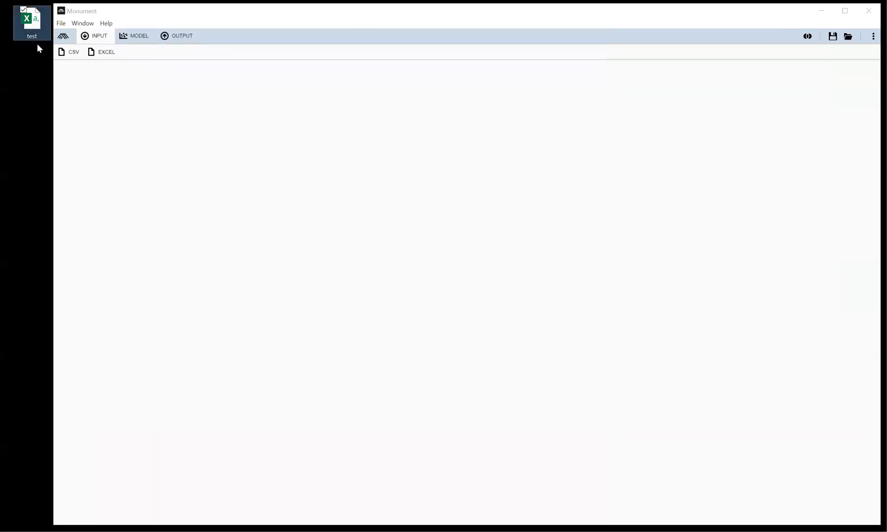
{"action": "left_click", "coordinate": [65, 56]}
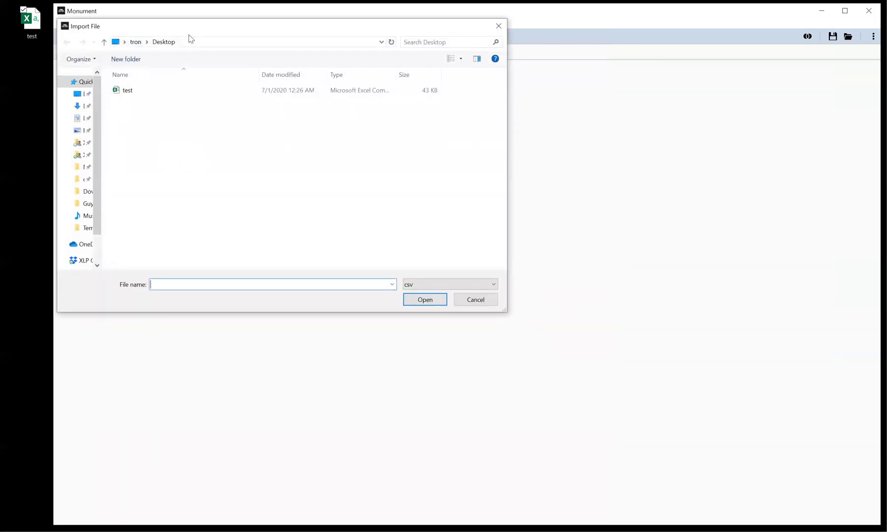
{"action": "left_click", "coordinate": [123, 90]}
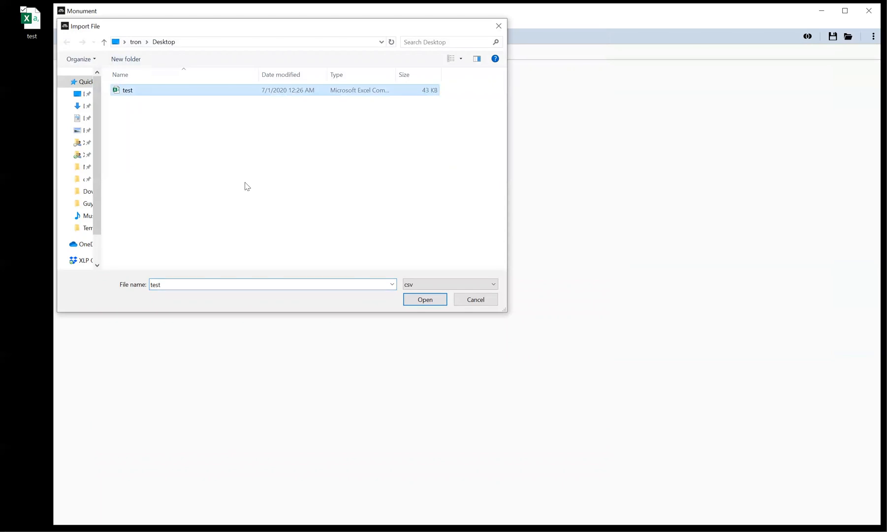
{"action": "left_click", "coordinate": [432, 300]}
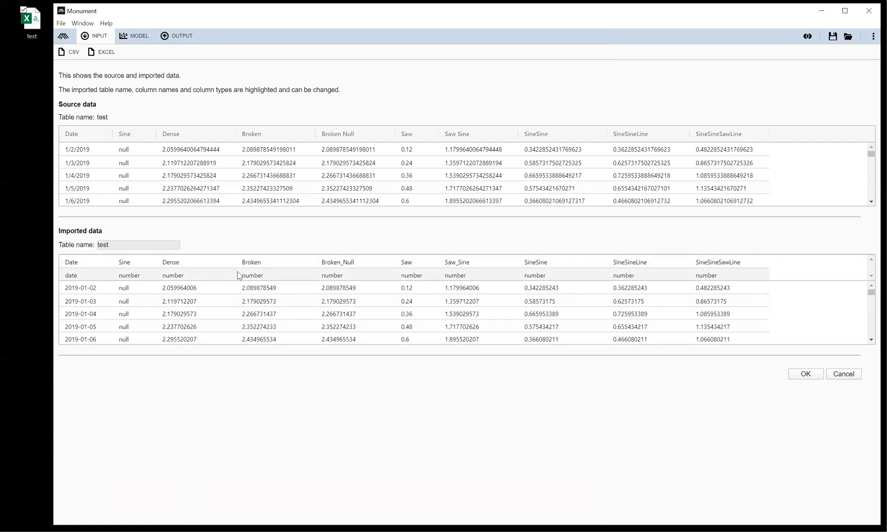
{"action": "left_click", "coordinate": [805, 375]}
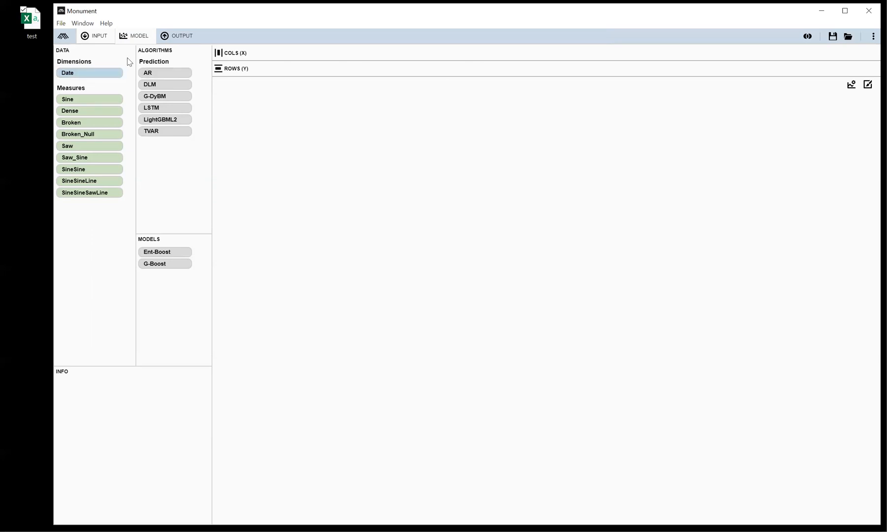
Plot the Dense measure over time by assigning Date to the columns (X) and Dense to the rows (Y).
{"action": "left_click_drag", "start_coordinate": [74, 73], "coordinate": [271, 60]}
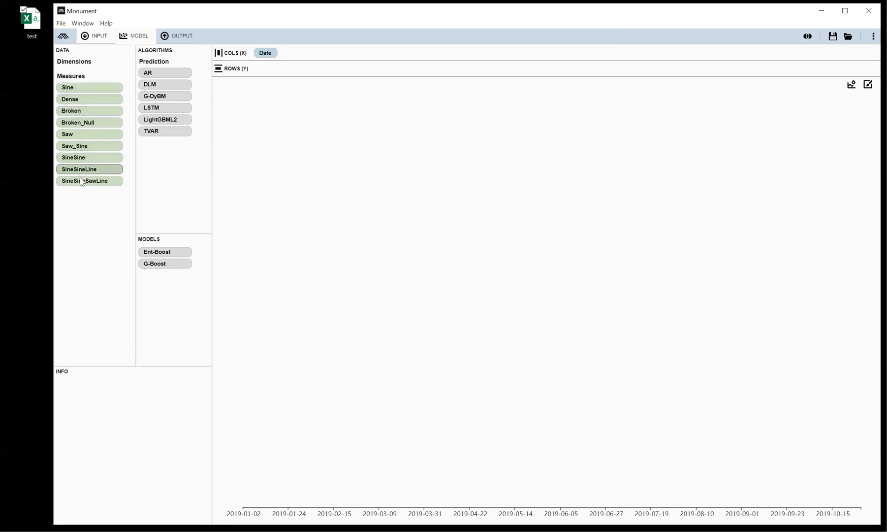
{"action": "mouse_move", "coordinate": [77, 89]}
{"action": "left_mouse_down"}
{"action": "mouse_move", "coordinate": [184, 92]}
{"action": "mouse_move", "coordinate": [297, 75]}
{"action": "mouse_move", "coordinate": [76, 76]}
{"action": "mouse_move", "coordinate": [73, 91]}
{"action": "mouse_move", "coordinate": [275, 78]}
{"action": "mouse_move", "coordinate": [268, 74]}
{"action": "left_mouse_up"}
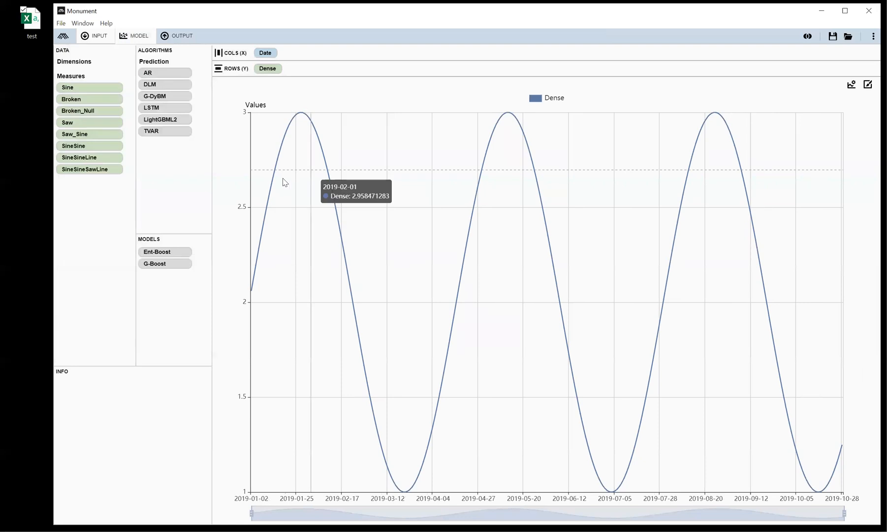
View Broken, Broken_Null, Saw_Sine, SineSine, SineSineLine and SineSineSawLine one at a time against Date, replacing the previous measure in the rows.
{"action": "mouse_move", "coordinate": [270, 71]}
{"action": "left_mouse_down"}
{"action": "mouse_move", "coordinate": [106, 96]}
{"action": "mouse_move", "coordinate": [86, 113]}
{"action": "mouse_move", "coordinate": [277, 75]}
{"action": "left_mouse_up"}
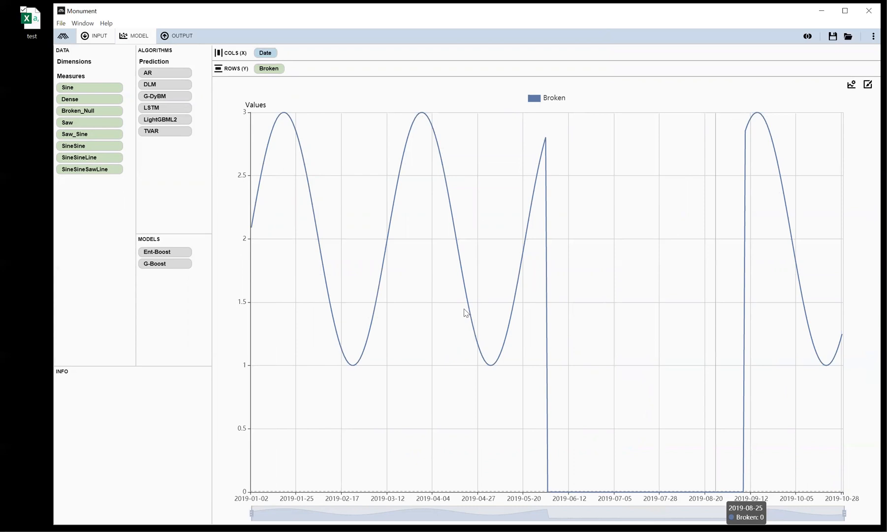
{"action": "mouse_move", "coordinate": [269, 68]}
{"action": "left_mouse_down"}
{"action": "mouse_move", "coordinate": [79, 117]}
{"action": "mouse_move", "coordinate": [81, 128]}
{"action": "mouse_move", "coordinate": [275, 70]}
{"action": "mouse_move", "coordinate": [253, 73]}
{"action": "left_mouse_up"}
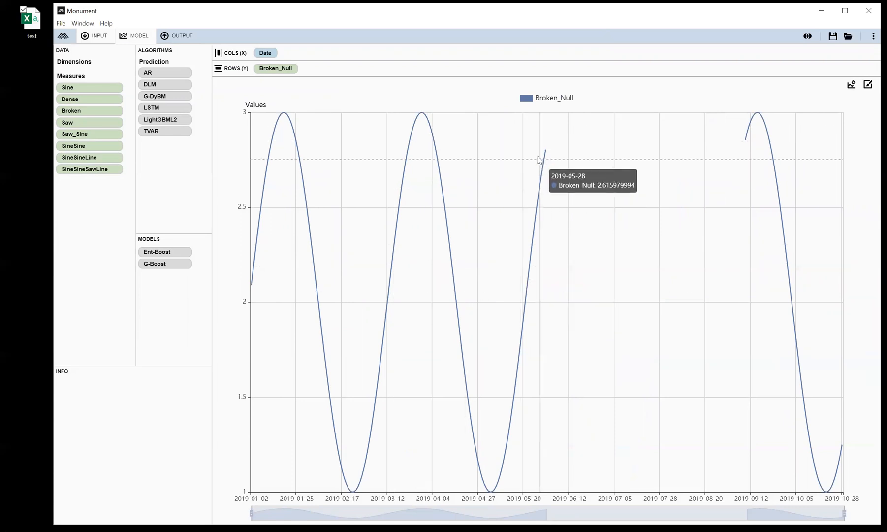
{"action": "left_click_drag", "start_coordinate": [270, 76], "coordinate": [290, 74]}
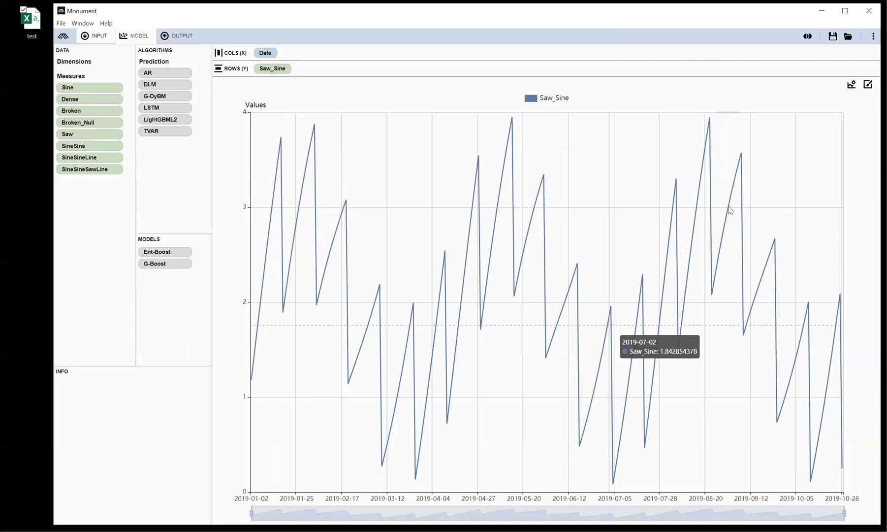
{"action": "left_click_drag", "start_coordinate": [279, 70], "coordinate": [249, 69]}
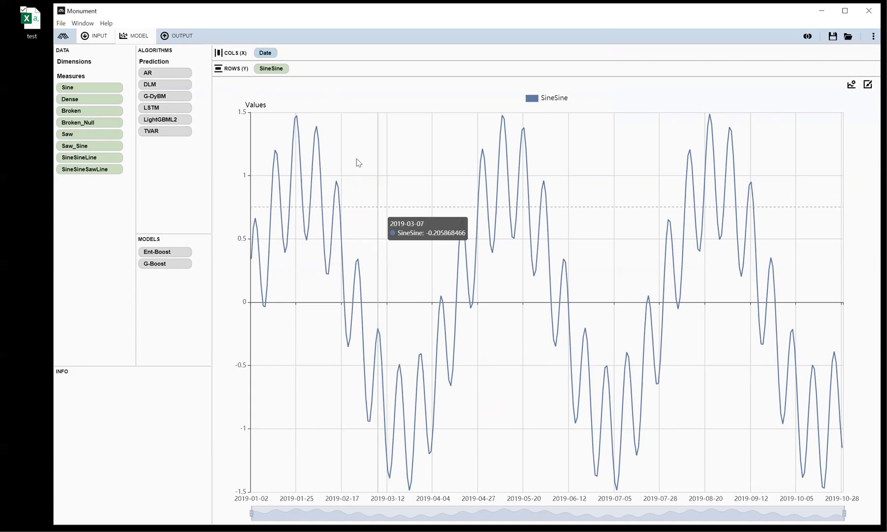
{"action": "mouse_move", "coordinate": [270, 70]}
{"action": "left_mouse_down"}
{"action": "mouse_move", "coordinate": [94, 160]}
{"action": "mouse_move", "coordinate": [93, 170]}
{"action": "mouse_move", "coordinate": [278, 69]}
{"action": "left_mouse_up"}
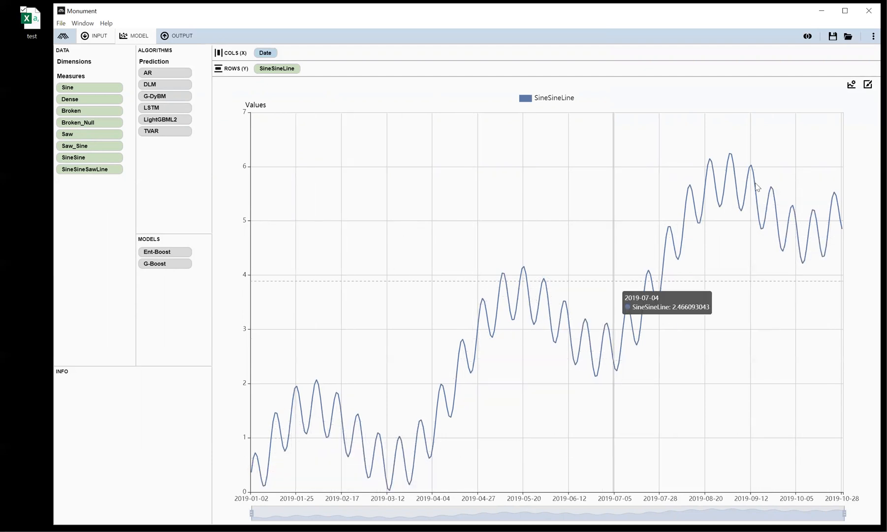
{"action": "left_click_drag", "start_coordinate": [278, 69], "coordinate": [262, 78]}
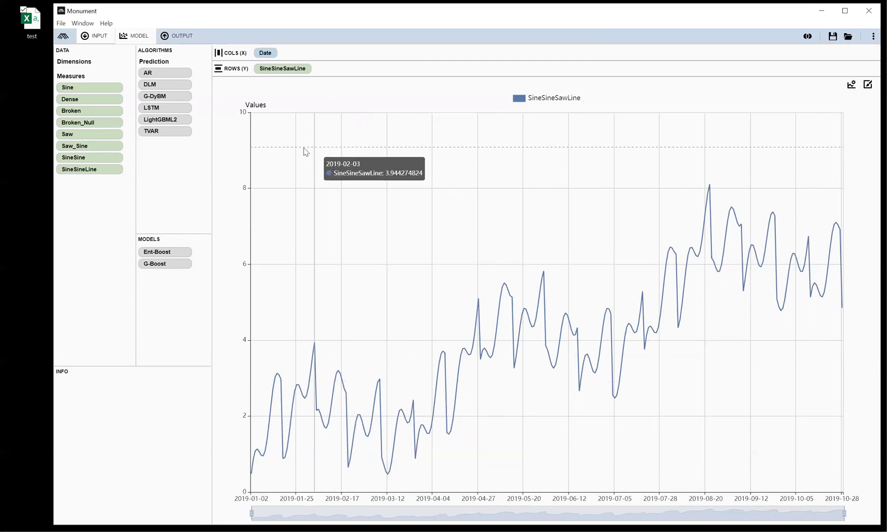
Remove SineSineSawLine from the rows and plot Dense against Date in its place.
{"action": "left_click_drag", "start_coordinate": [279, 69], "coordinate": [110, 233]}
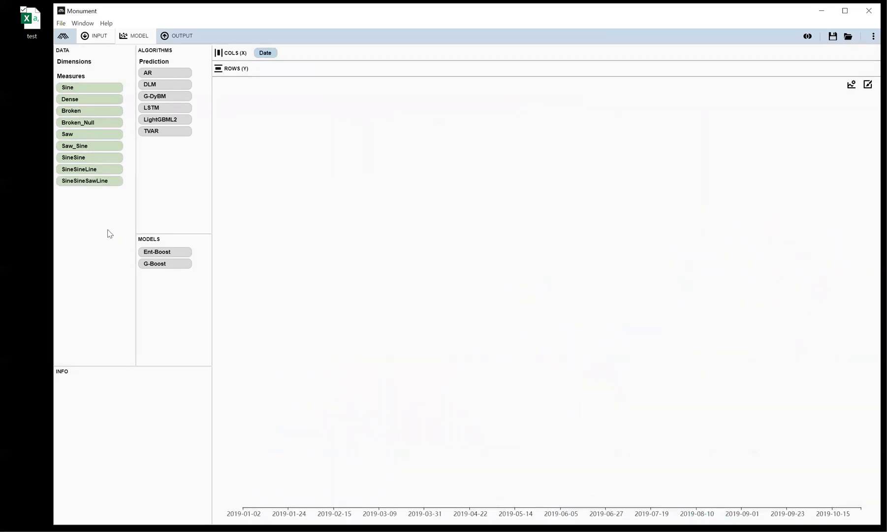
{"action": "left_click_drag", "start_coordinate": [92, 99], "coordinate": [270, 75]}
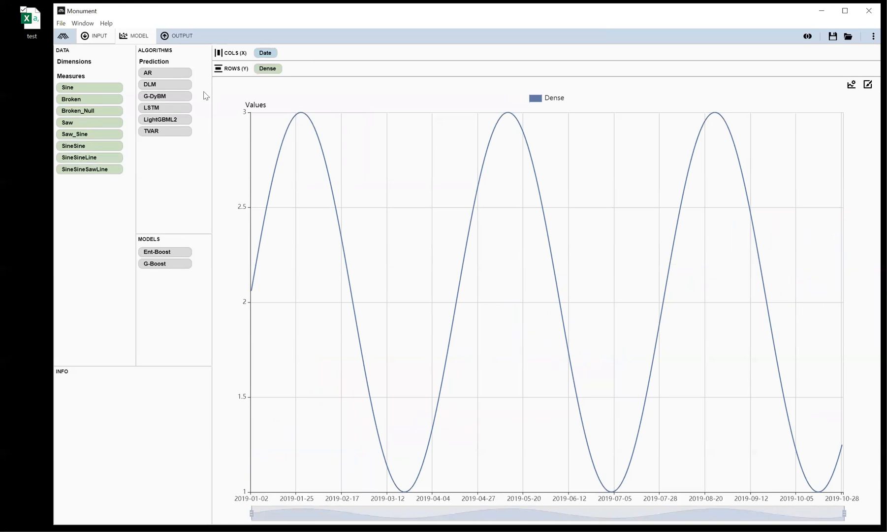
Add Saw_Sine and SineSine to the rows (Y) to plot them alongside Dense.
{"action": "left_click_drag", "start_coordinate": [88, 134], "coordinate": [314, 71]}
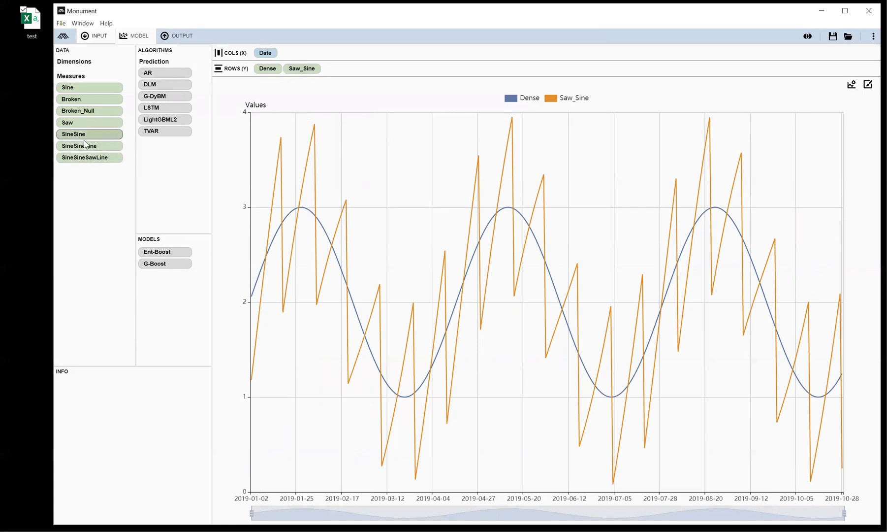
{"action": "left_click_drag", "start_coordinate": [83, 138], "coordinate": [347, 67]}
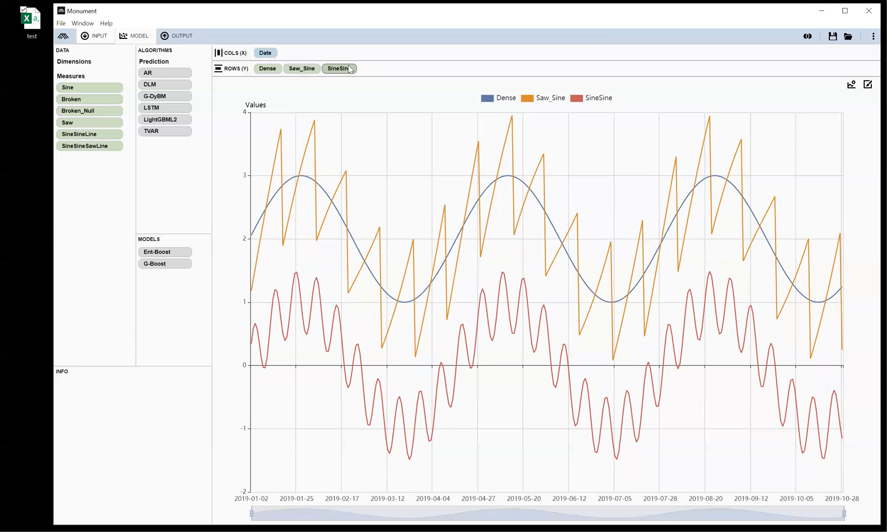
Hide and redisplay the Dense, Saw_Sine and SineSine series individually on the chart to compare the curves.
{"action": "left_click", "coordinate": [486, 102]}
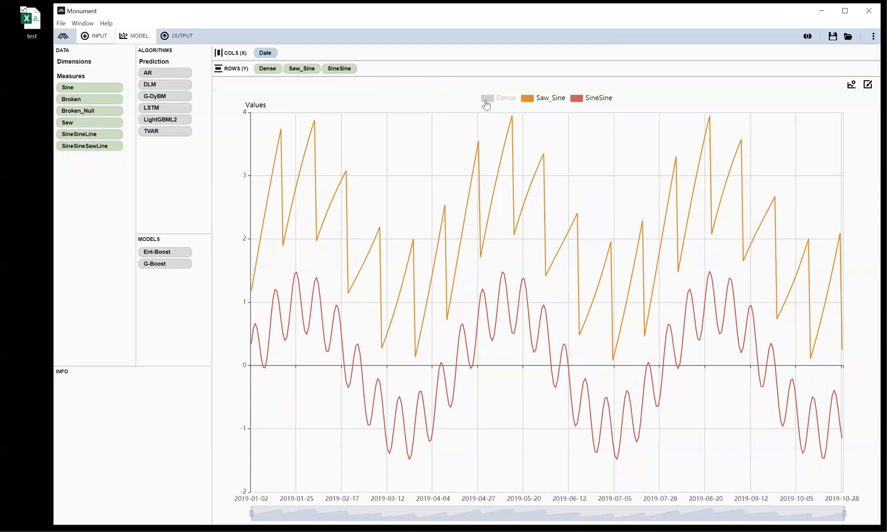
{"action": "left_click", "coordinate": [486, 102]}
{"action": "left_click", "coordinate": [531, 102]}
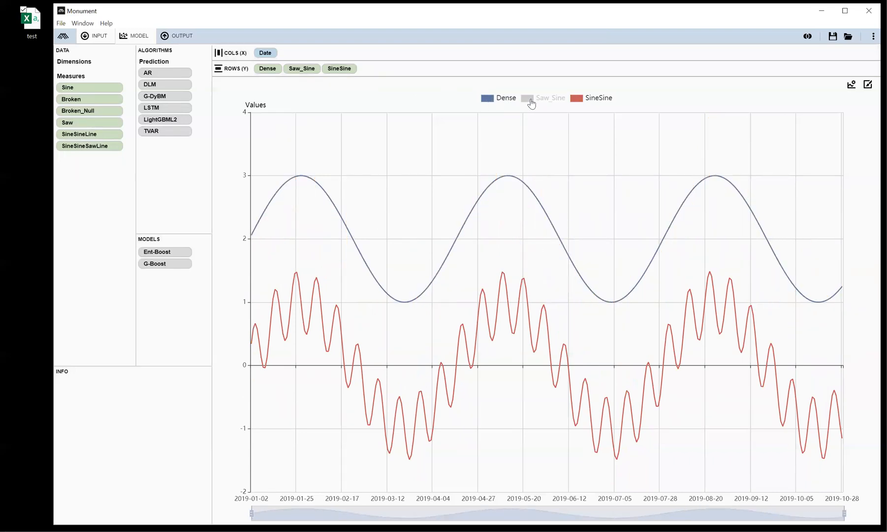
{"action": "left_click", "coordinate": [531, 101]}
{"action": "left_click", "coordinate": [584, 101]}
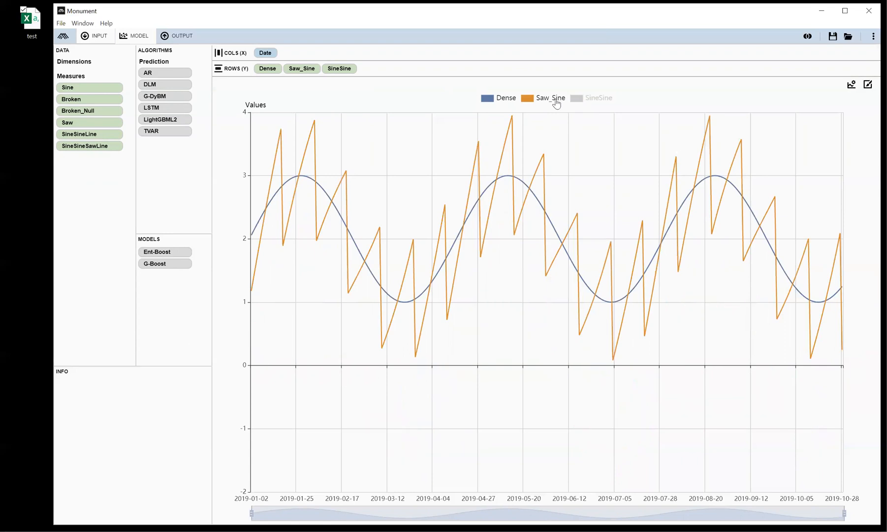
{"action": "left_click", "coordinate": [531, 102]}
{"action": "left_click", "coordinate": [532, 102]}
{"action": "left_click", "coordinate": [528, 102]}
{"action": "left_click", "coordinate": [584, 101]}
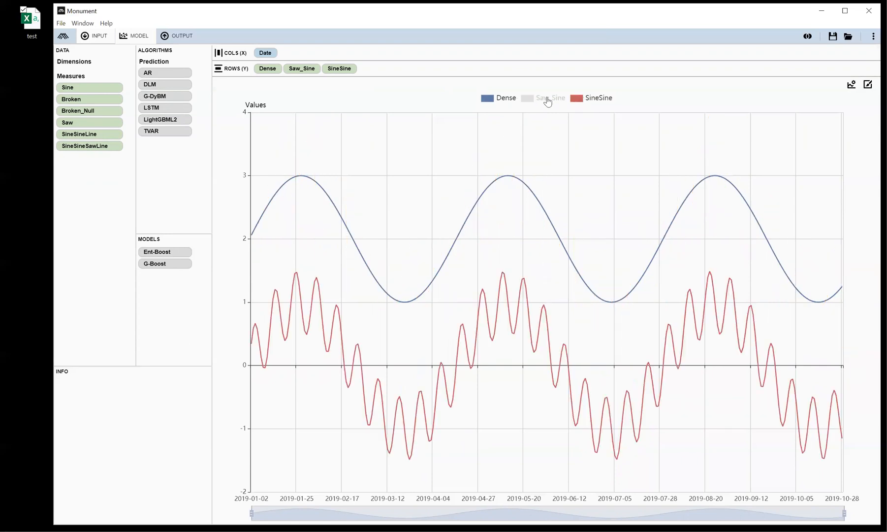
{"action": "left_click", "coordinate": [543, 99]}
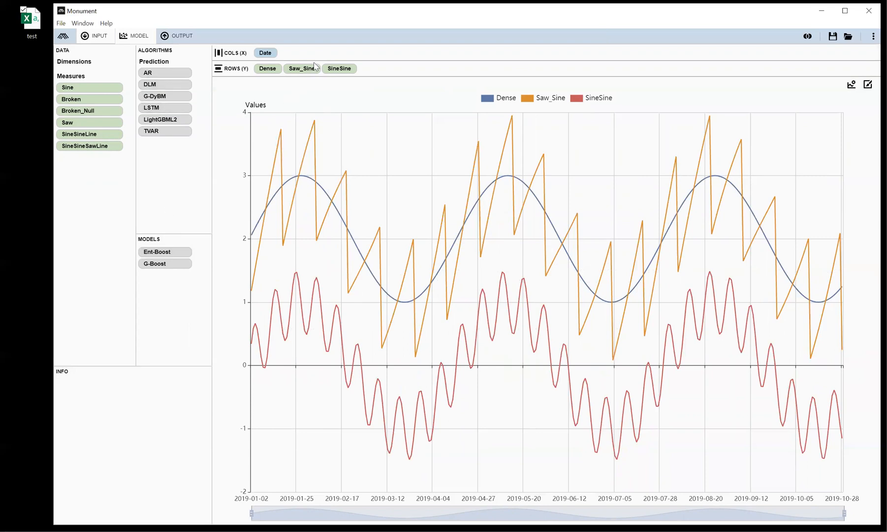
Reorder the row measures as SineSine, Dense, Saw_Sine and apply the Ent-Boost model to Saw_Sine.
{"action": "left_click_drag", "start_coordinate": [264, 73], "coordinate": [365, 72]}
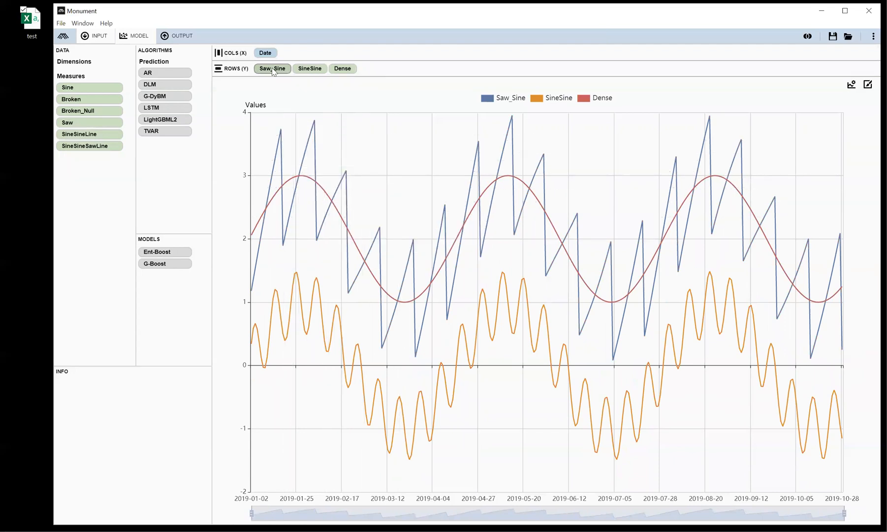
{"action": "left_click_drag", "start_coordinate": [273, 70], "coordinate": [351, 69]}
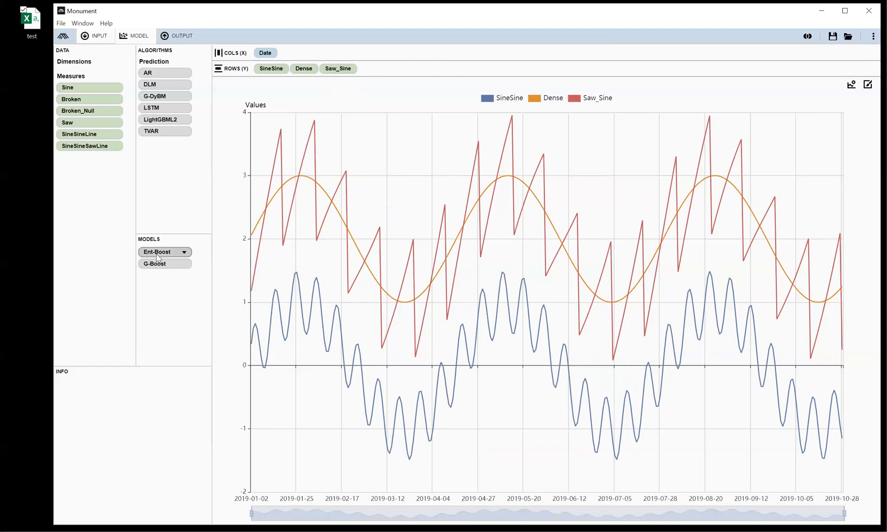
{"action": "mouse_move", "coordinate": [151, 256]}
{"action": "left_mouse_down"}
{"action": "mouse_move", "coordinate": [363, 95]}
{"action": "mouse_move", "coordinate": [372, 74]}
{"action": "left_mouse_up"}
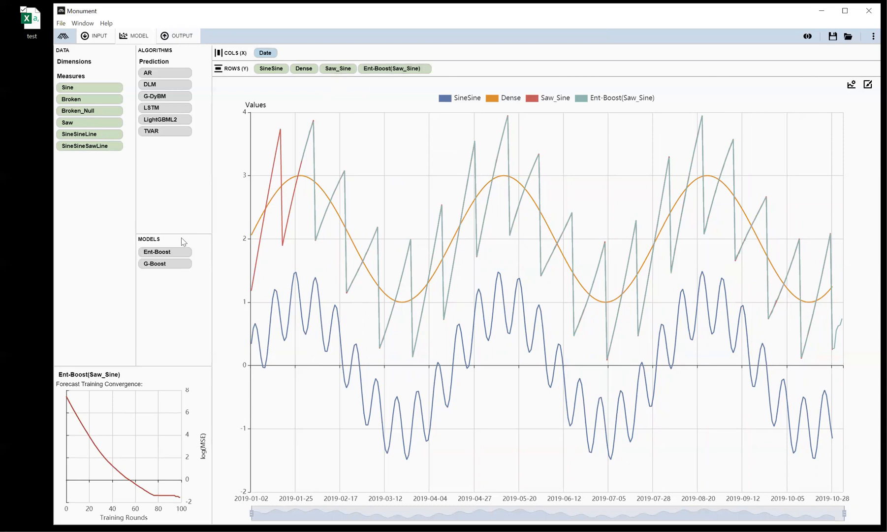
Review the general parameters of the Ent-Boost model without changing them.
{"action": "left_click", "coordinate": [186, 254]}
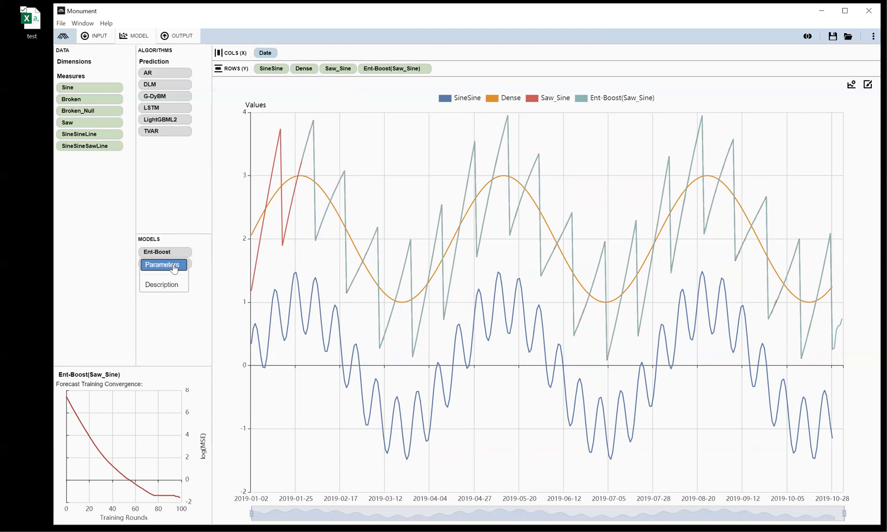
{"action": "left_click", "coordinate": [176, 266]}
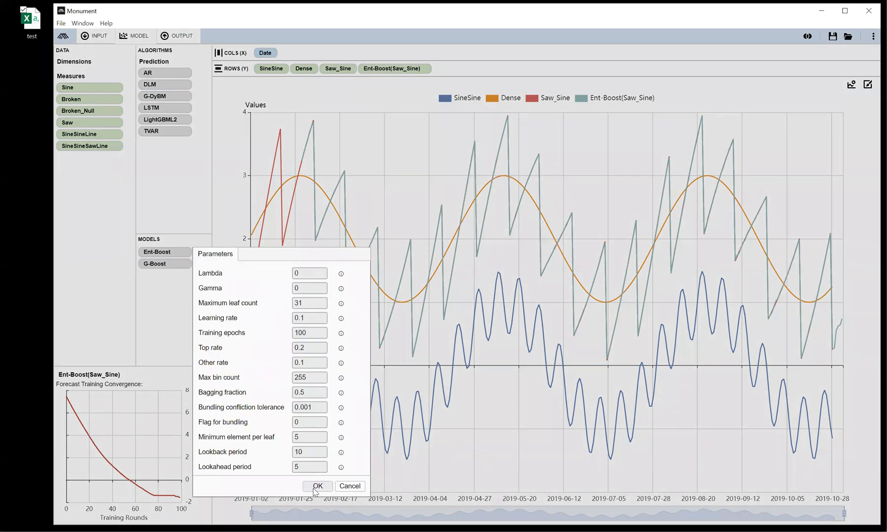
{"action": "left_click", "coordinate": [350, 486]}
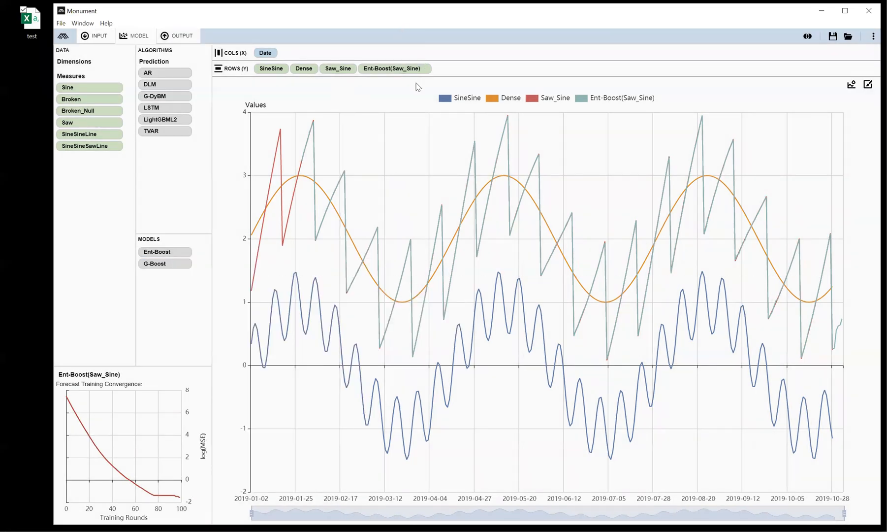
Set SineSine as the independent variable for the Ent-Boost(Saw_Sine) prediction and retrain it.
{"action": "left_click", "coordinate": [425, 69]}
{"action": "left_click", "coordinate": [406, 123]}
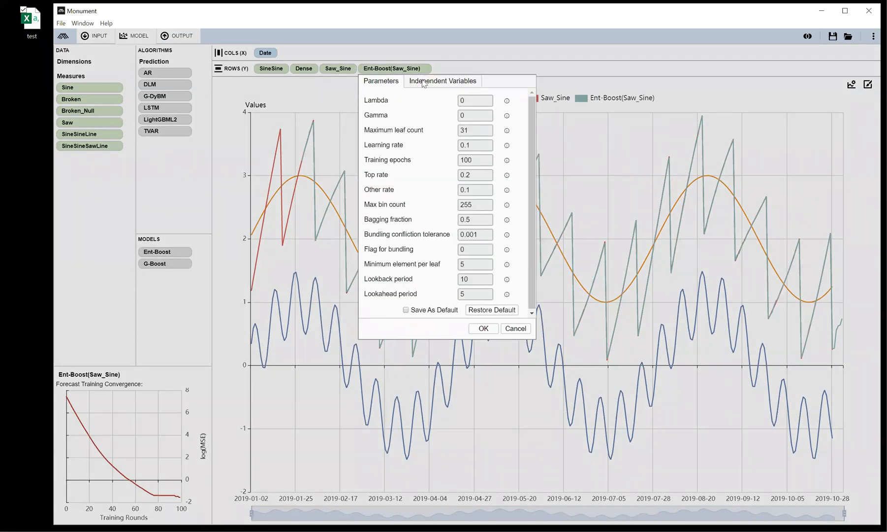
{"action": "left_click", "coordinate": [447, 83]}
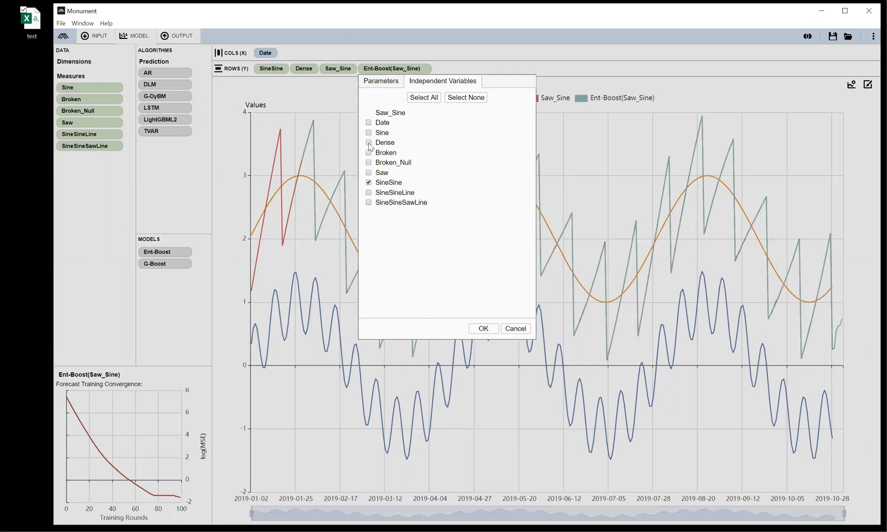
{"action": "left_click", "coordinate": [483, 328]}
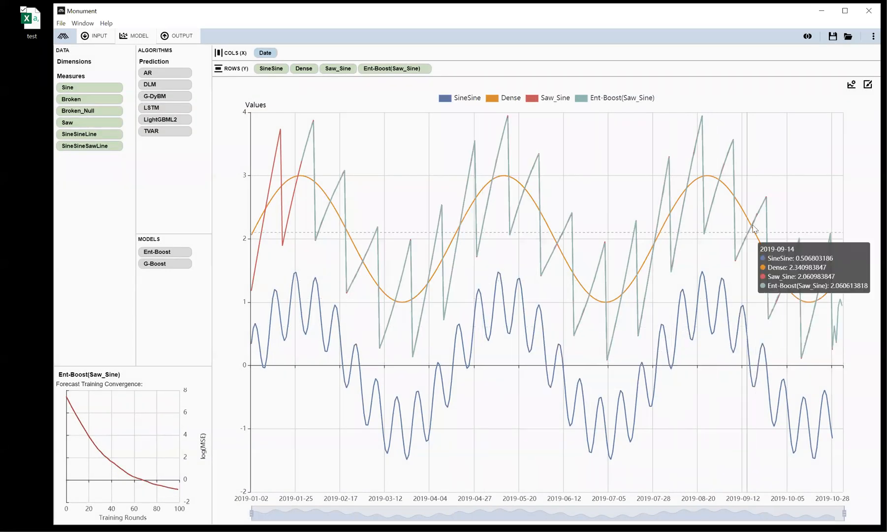
Add Dense to the independent variables of Ent-Boost(Saw_Sine) and narrow the chart to the dates from 2019-08-24 onward.
{"action": "left_click", "coordinate": [425, 70]}
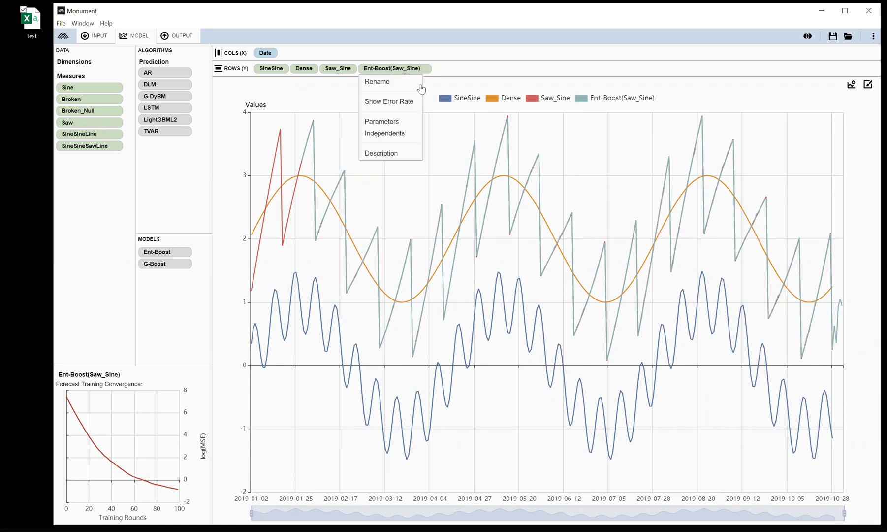
{"action": "left_click", "coordinate": [403, 136]}
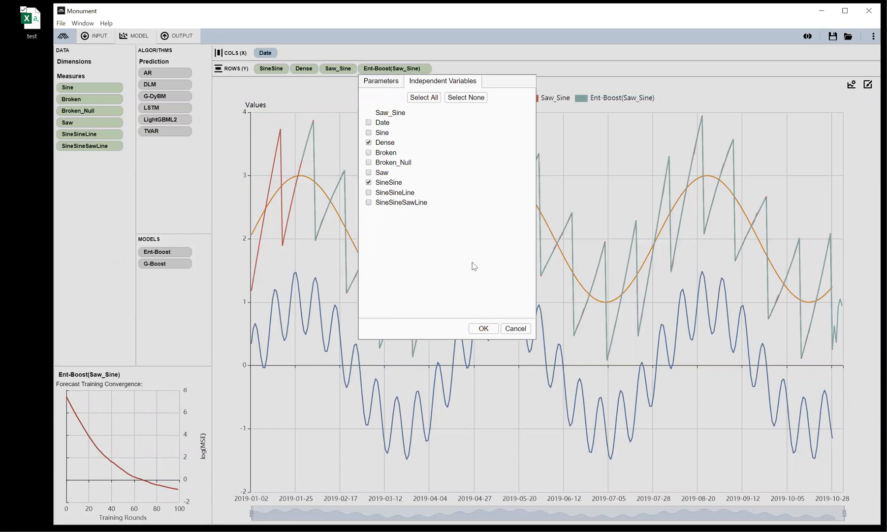
{"action": "left_click", "coordinate": [483, 329]}
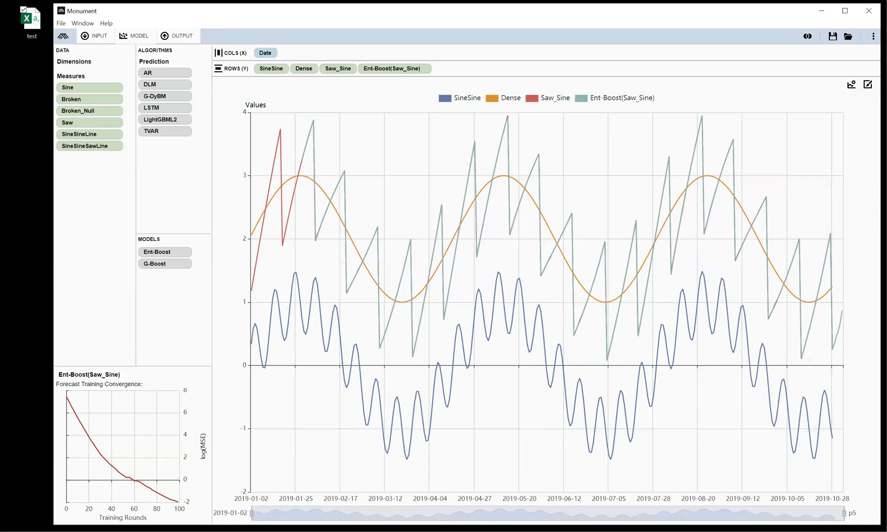
{"action": "left_click_drag", "start_coordinate": [252, 513], "coordinate": [708, 513]}
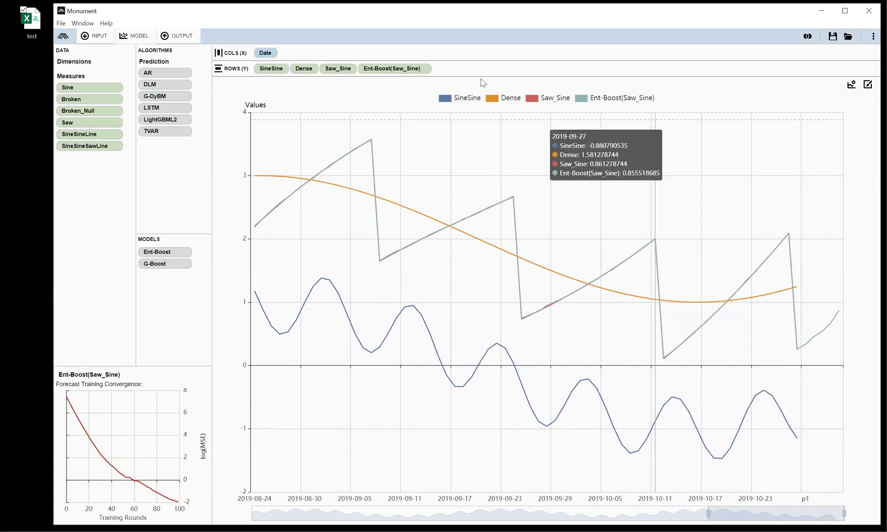
Set the lookahead period of the Ent-Boost(Saw_Sine) prediction to 15.
{"action": "left_click", "coordinate": [425, 70]}
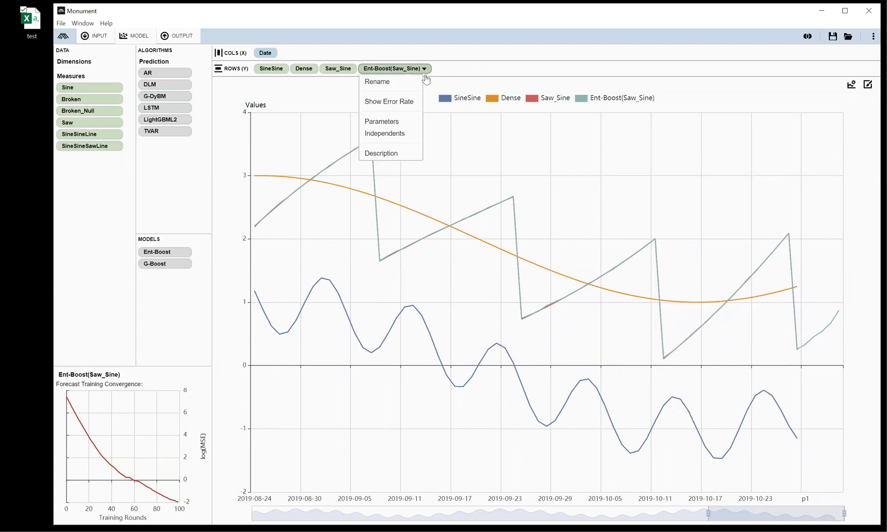
{"action": "left_click", "coordinate": [394, 122]}
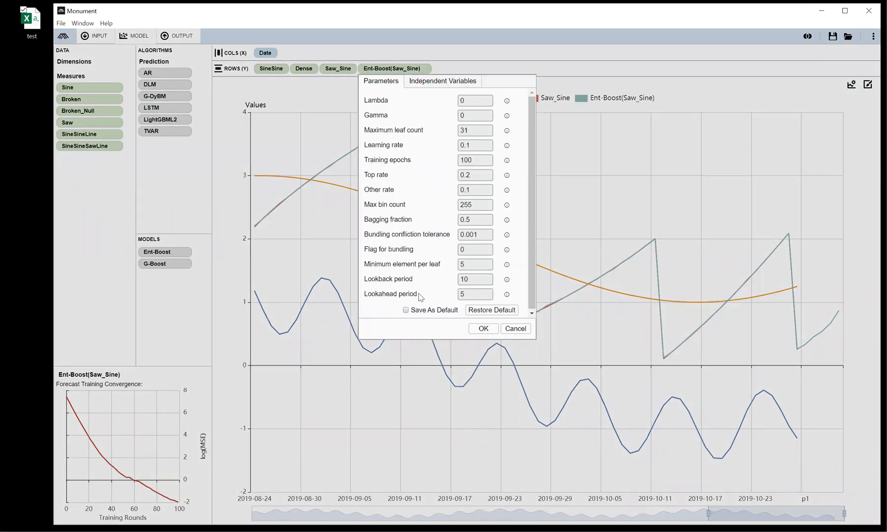
{"action": "left_click_drag", "start_coordinate": [467, 296], "coordinate": [454, 296]}
{"action": "mouse_move", "coordinate": [508, 295]}
{"action": "left_click", "coordinate": [478, 329]}
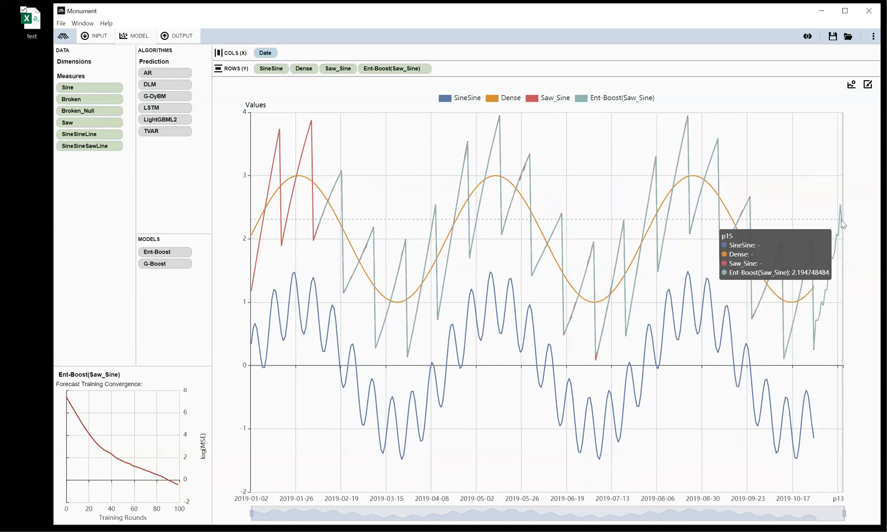
Add Saw to the independent variables of Ent-Boost(Saw_Sine), retrain, and recheck the selected variables.
{"action": "left_click", "coordinate": [425, 70]}
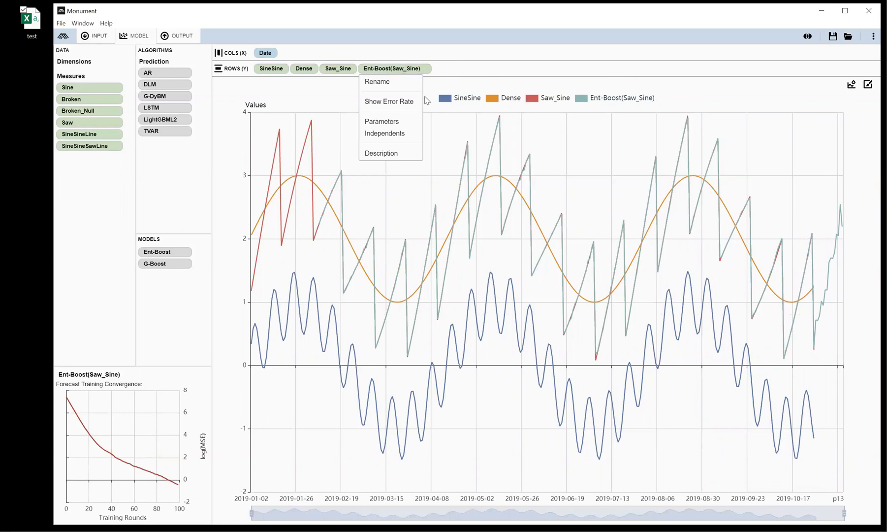
{"action": "left_click", "coordinate": [405, 133]}
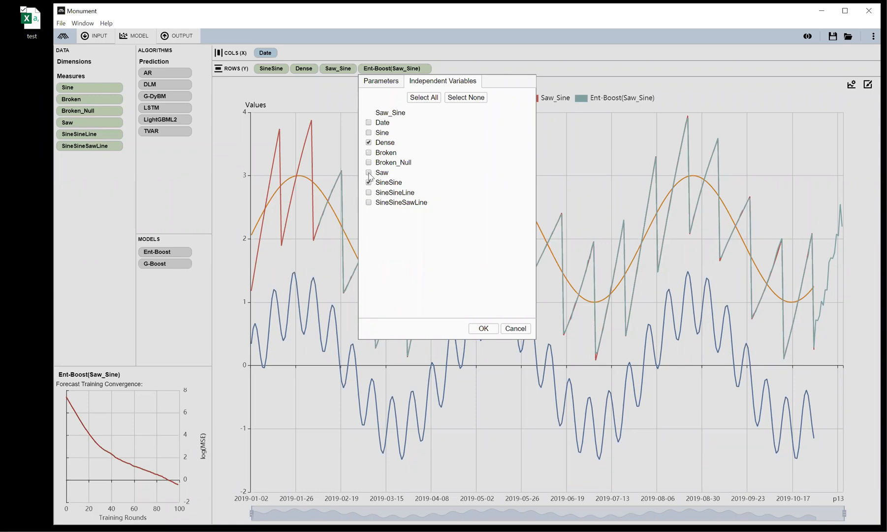
{"action": "left_click", "coordinate": [483, 328]}
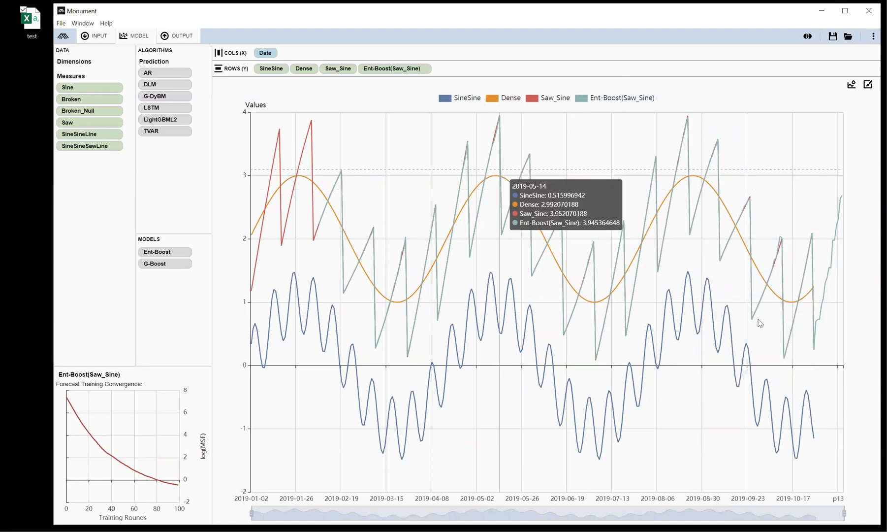
{"action": "left_click", "coordinate": [425, 70]}
{"action": "left_click", "coordinate": [404, 133]}
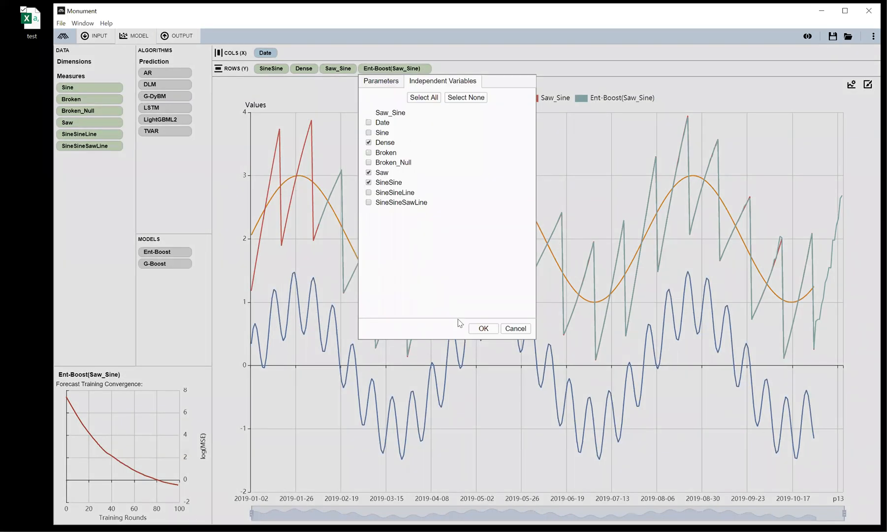
{"action": "left_click", "coordinate": [482, 329]}
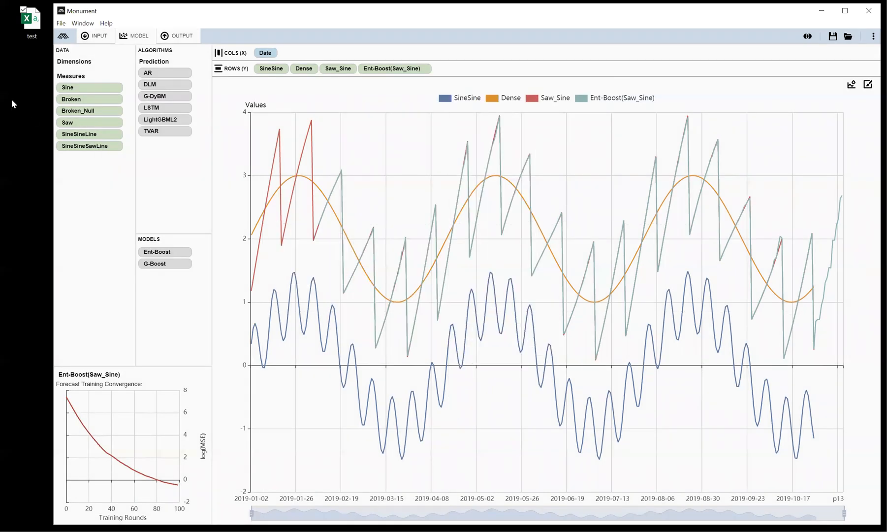
Plot Saw in the rows between Dense and Saw_Sine, and briefly hide and redisplay its series.
{"action": "left_click_drag", "start_coordinate": [67, 123], "coordinate": [321, 72]}
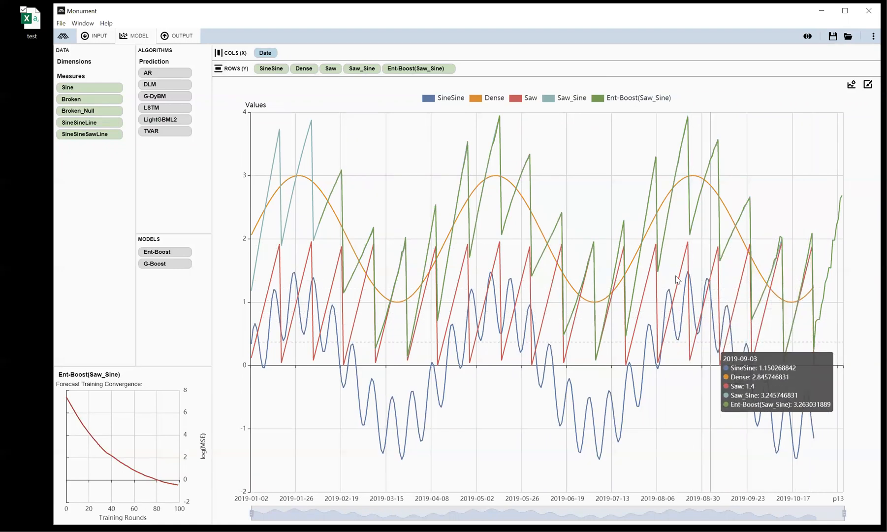
{"action": "left_click", "coordinate": [516, 101]}
{"action": "left_click", "coordinate": [516, 101]}
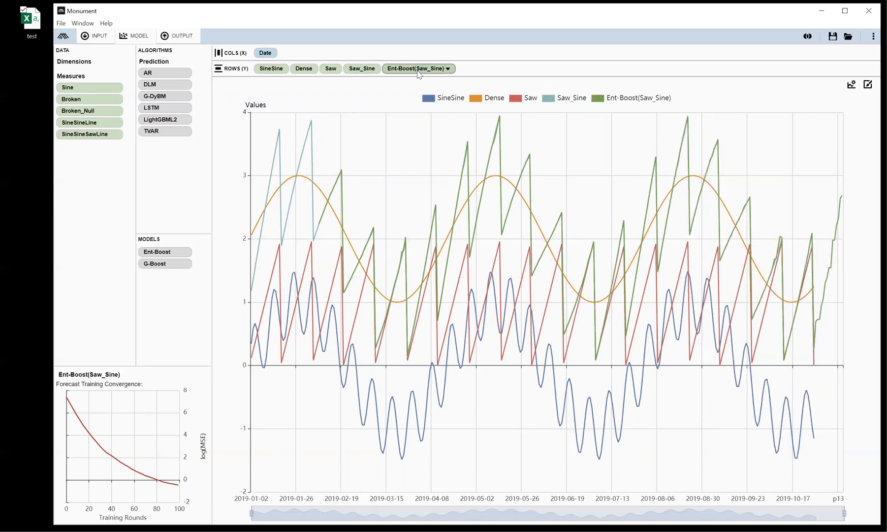
Remove the Ent-Boost(Saw_Sine) prediction and Saw from the rows, and briefly hide and redisplay Saw_Sine.
{"action": "left_click_drag", "start_coordinate": [419, 69], "coordinate": [167, 298]}
{"action": "left_click_drag", "start_coordinate": [331, 68], "coordinate": [67, 213]}
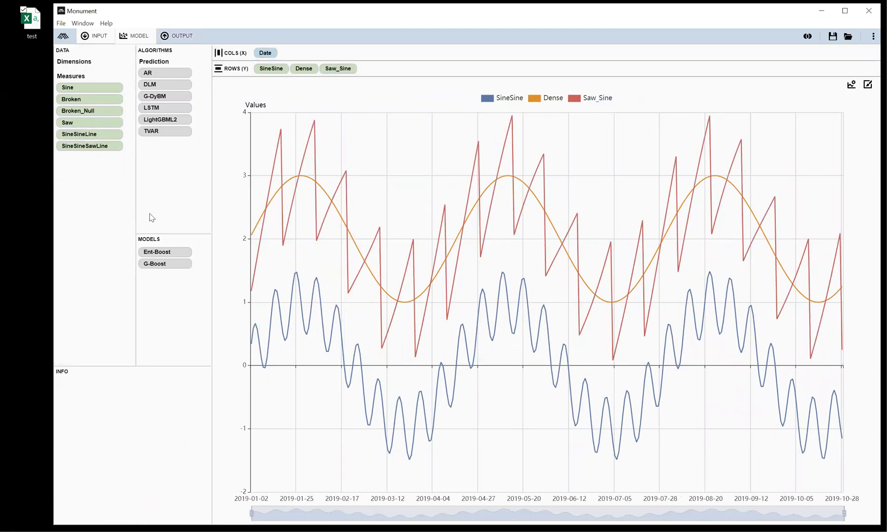
{"action": "left_click", "coordinate": [576, 101]}
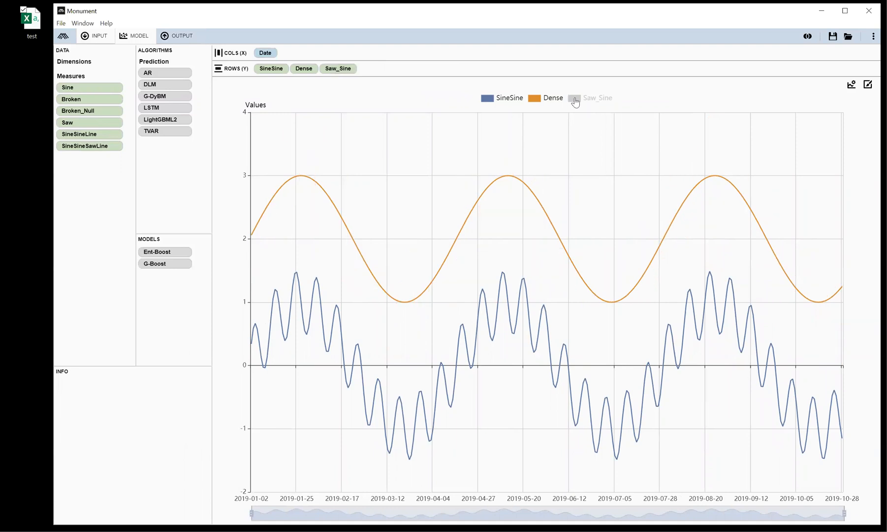
{"action": "left_click", "coordinate": [575, 101]}
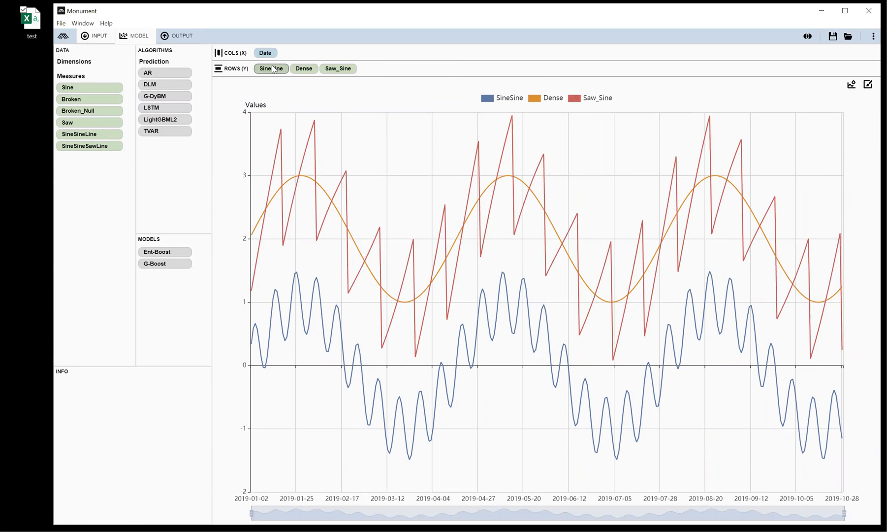
Replace SineSine, Dense and Saw_Sine in the rows with SineSineSawLine.
{"action": "left_click_drag", "start_coordinate": [272, 70], "coordinate": [120, 261]}
{"action": "left_click_drag", "start_coordinate": [270, 73], "coordinate": [118, 189]}
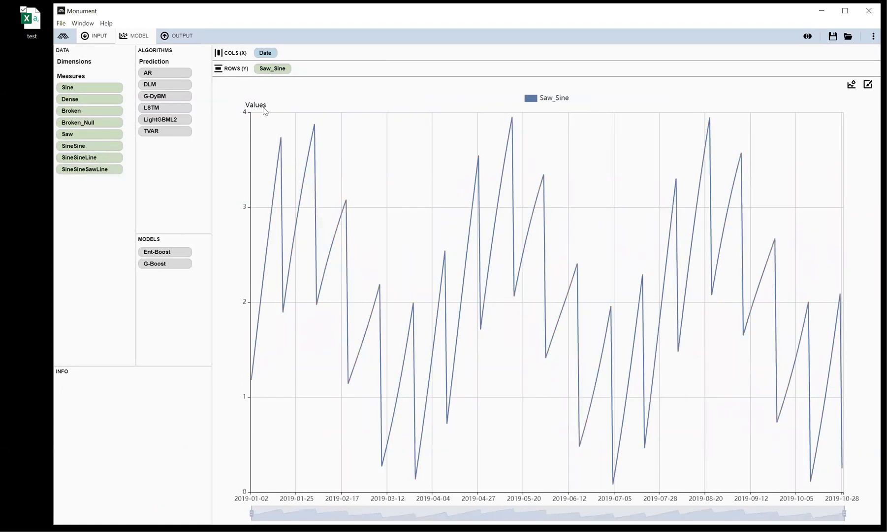
{"action": "mouse_move", "coordinate": [286, 76]}
{"action": "left_mouse_down"}
{"action": "mouse_move", "coordinate": [197, 156]}
{"action": "mouse_move", "coordinate": [93, 188]}
{"action": "mouse_move", "coordinate": [185, 154]}
{"action": "mouse_move", "coordinate": [299, 74]}
{"action": "left_mouse_up"}
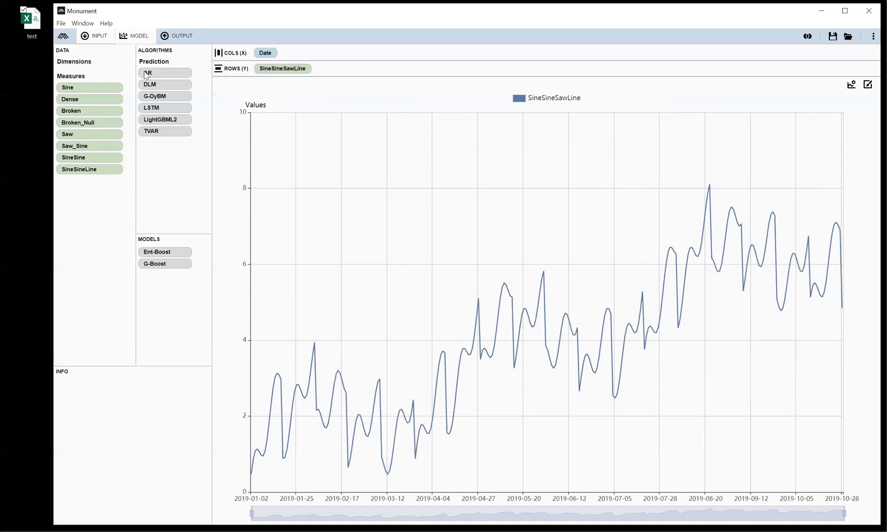
Add an AR prediction of SineSineSawLine to the rows and shorten its windowing period.
{"action": "left_click_drag", "start_coordinate": [164, 74], "coordinate": [343, 72]}
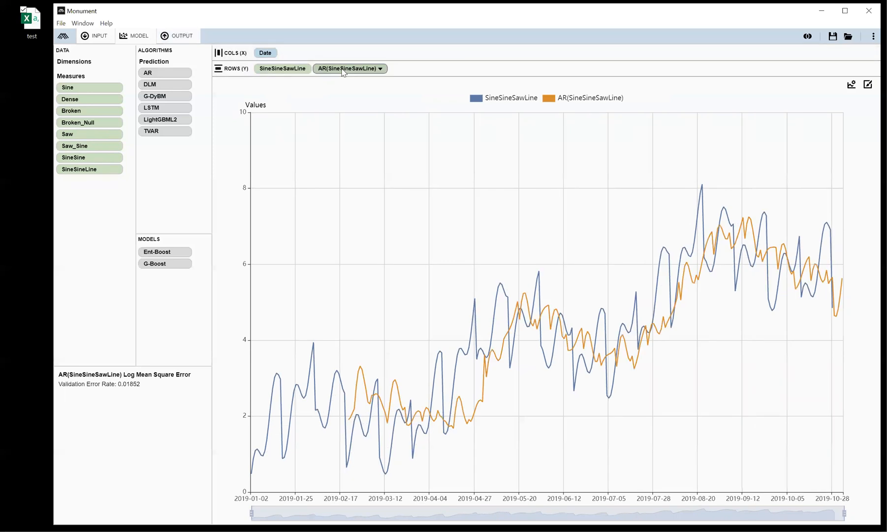
{"action": "left_click", "coordinate": [380, 71]}
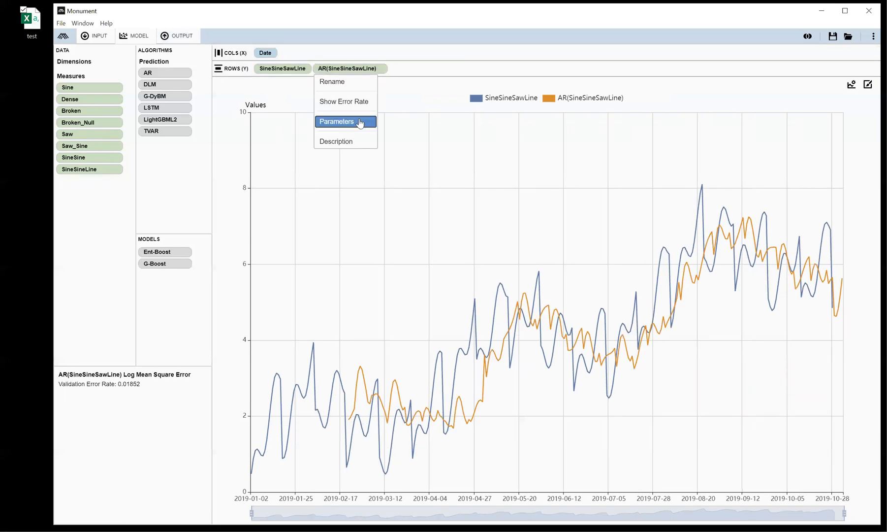
{"action": "left_click", "coordinate": [360, 122]}
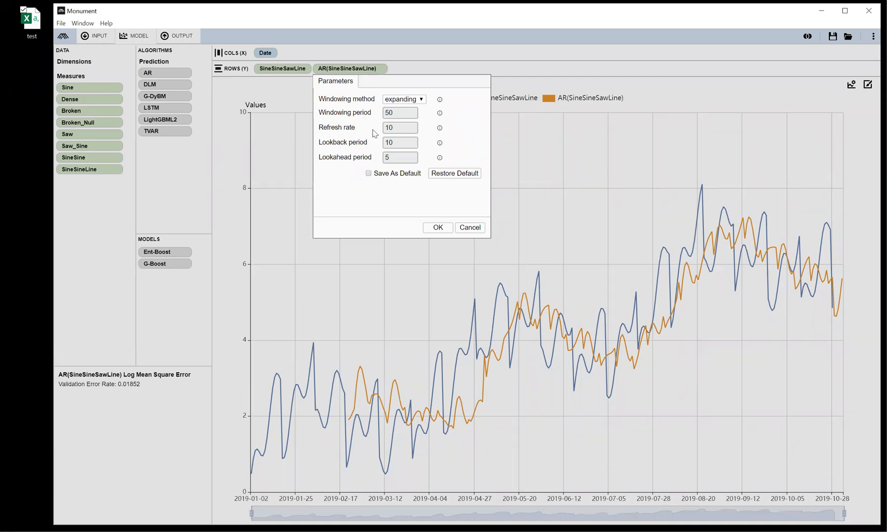
{"action": "double_click", "coordinate": [404, 113]}
{"action": "left_click", "coordinate": [439, 228]}
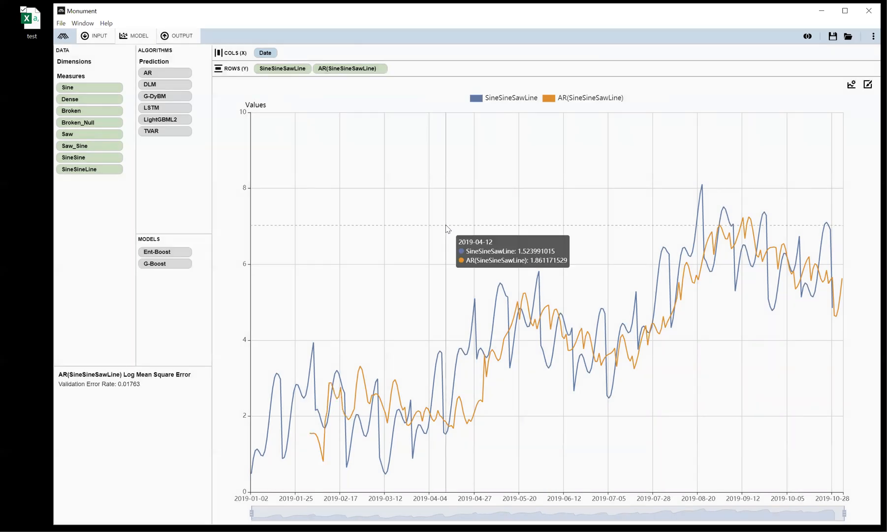
Set AR(SineSineSawLine) to a windowing period of 50 and a lookahead period of 10, keeping the expanding windowing method.
{"action": "left_click", "coordinate": [380, 68]}
{"action": "left_click", "coordinate": [356, 124]}
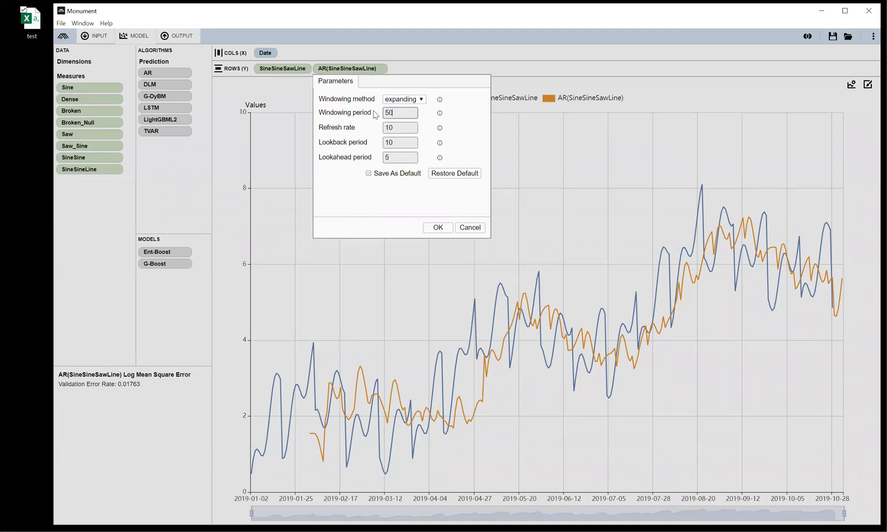
{"action": "left_click", "coordinate": [398, 101]}
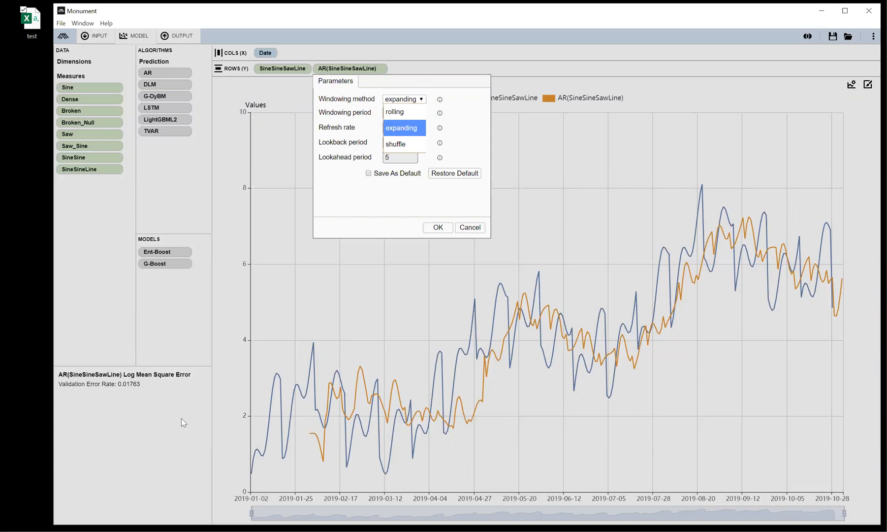
{"action": "left_click", "coordinate": [395, 128]}
{"action": "left_click", "coordinate": [396, 126]}
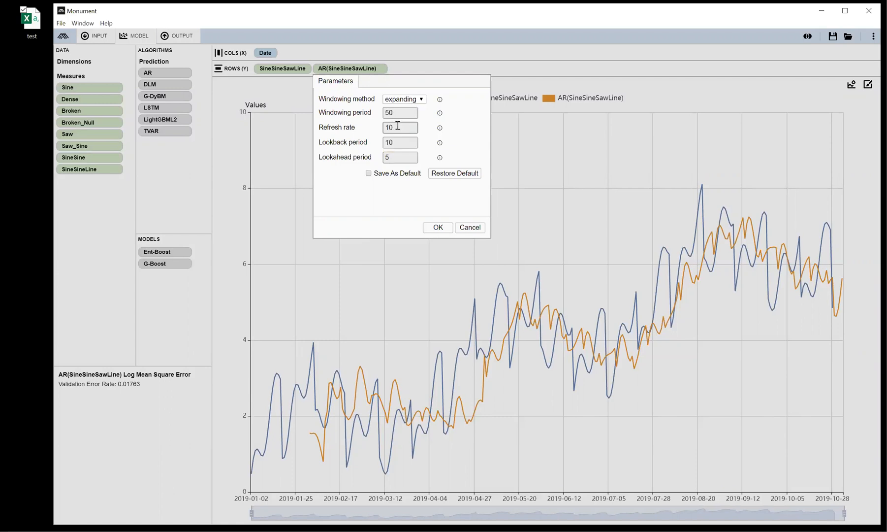
{"action": "left_click", "coordinate": [394, 144]}
{"action": "left_click", "coordinate": [399, 156]}
{"action": "left_click", "coordinate": [438, 228]}
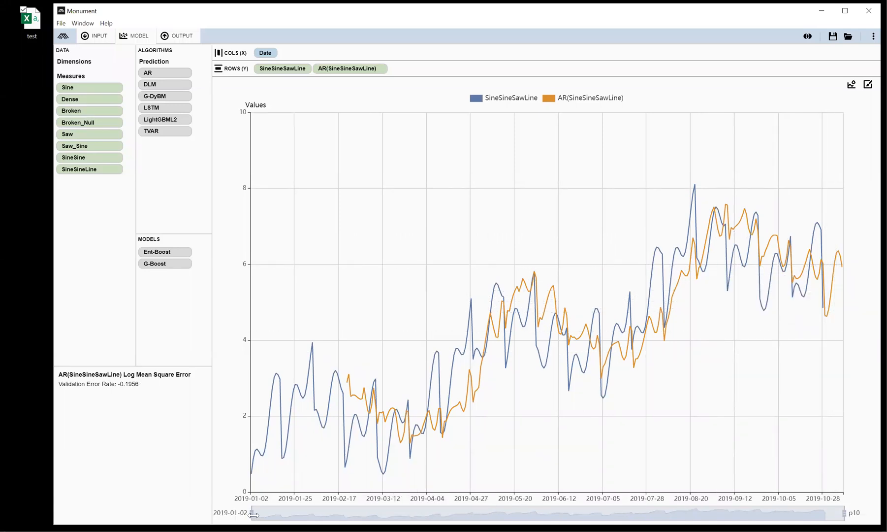
{"action": "left_click_drag", "start_coordinate": [258, 512], "coordinate": [709, 513]}
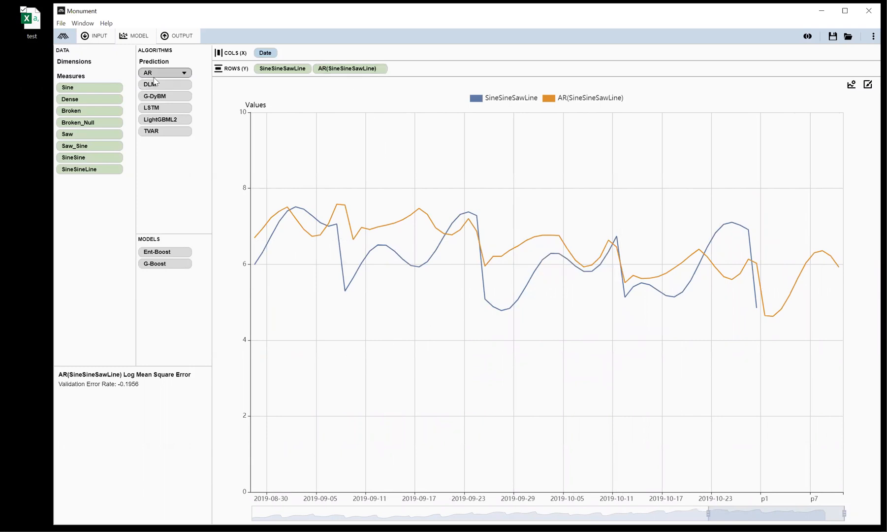
Read the DLM algorithm's description and review its default parameters without changing them.
{"action": "left_click", "coordinate": [185, 86]}
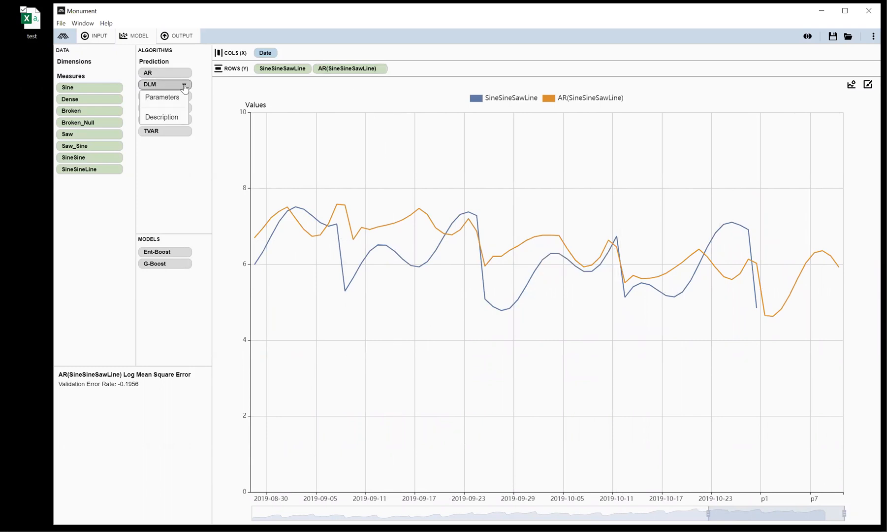
{"action": "left_click", "coordinate": [172, 117]}
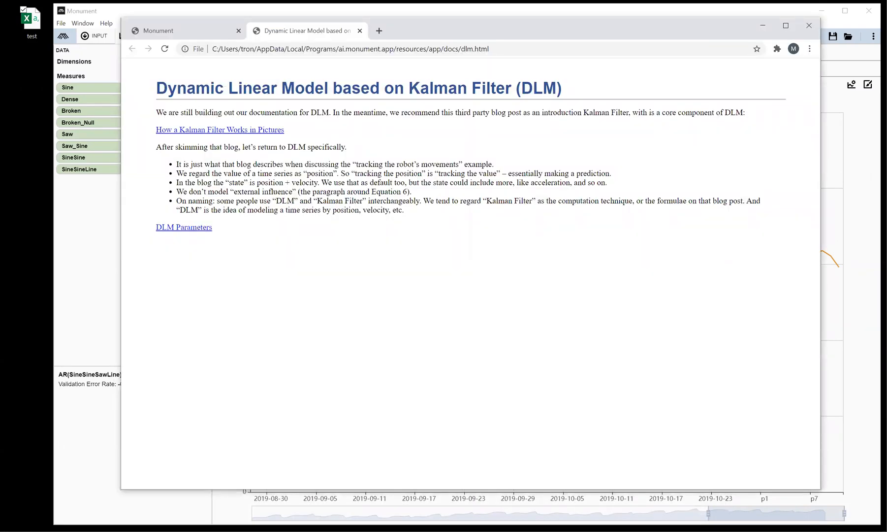
{"action": "left_click", "coordinate": [166, 13]}
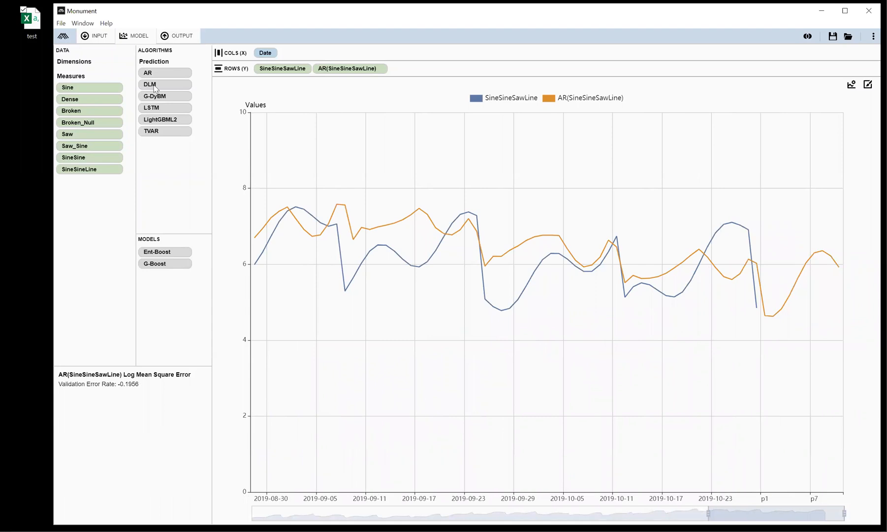
{"action": "left_click", "coordinate": [184, 86]}
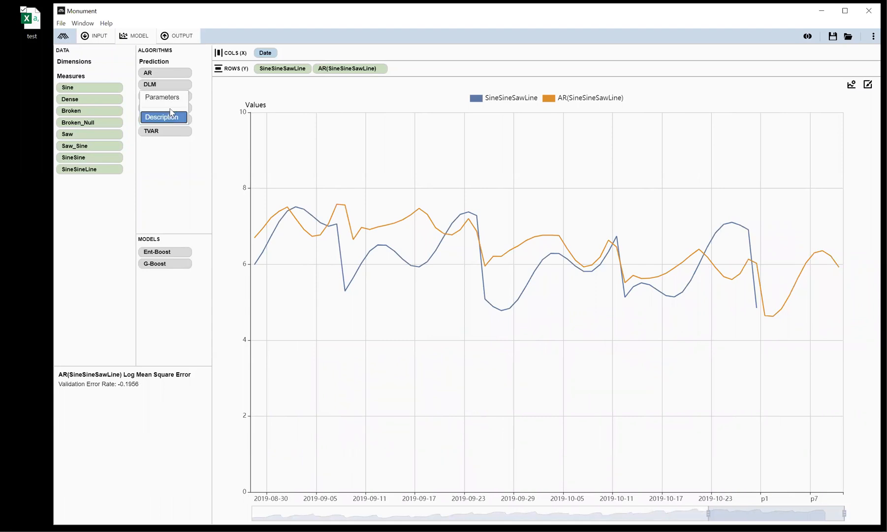
{"action": "left_click", "coordinate": [171, 100]}
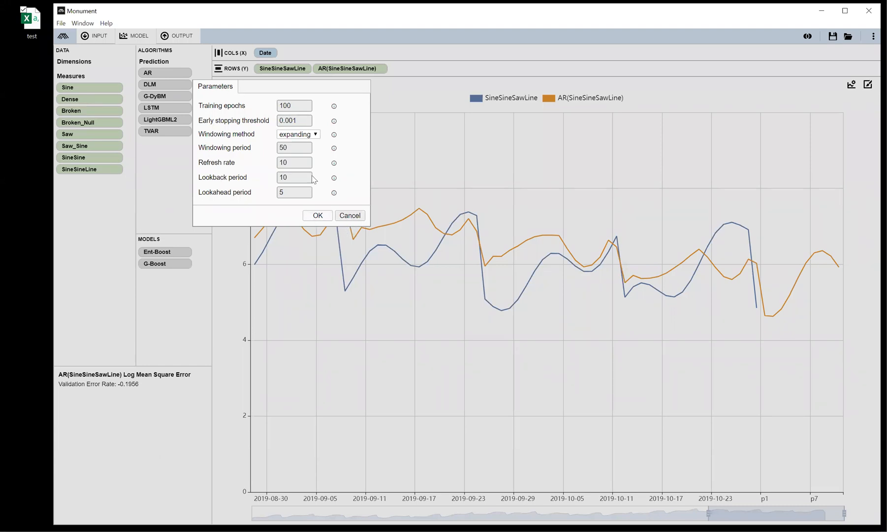
{"action": "left_click", "coordinate": [350, 215]}
Add a DLM prediction of SineSineSawLine to the rows and set its lookahead period to 15.
{"action": "left_click_drag", "start_coordinate": [157, 83], "coordinate": [415, 72]}
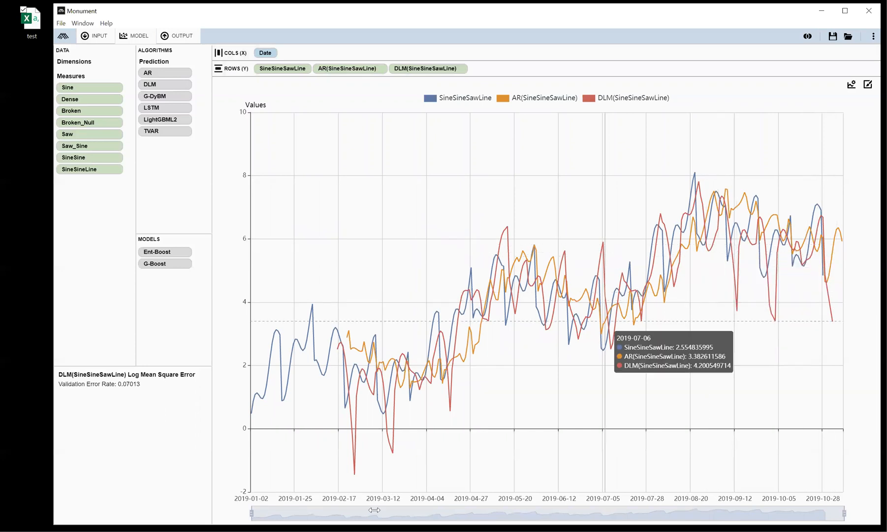
{"action": "left_click_drag", "start_coordinate": [264, 513], "coordinate": [770, 505]}
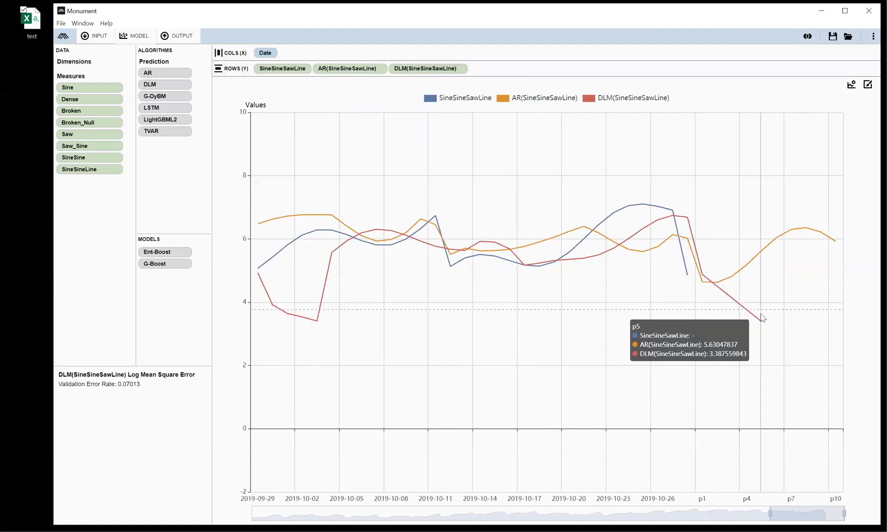
{"action": "left_click", "coordinate": [460, 70]}
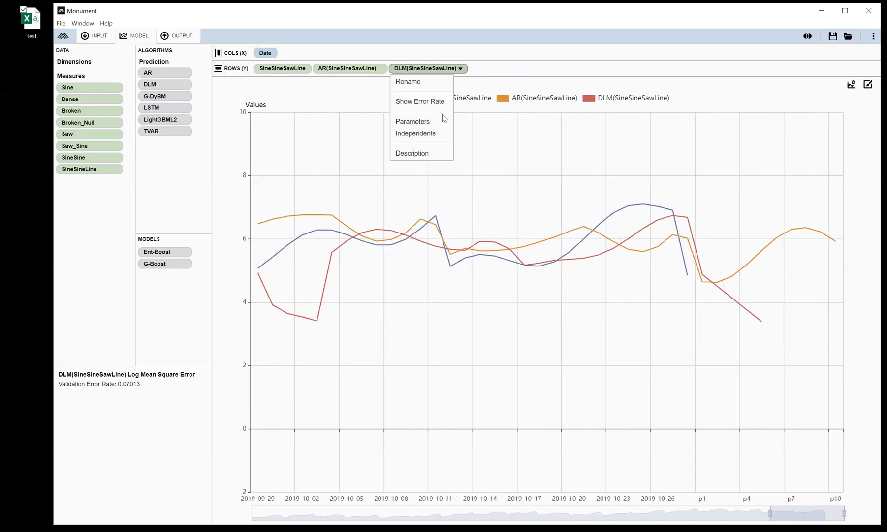
{"action": "left_click", "coordinate": [430, 125]}
{"action": "double_click", "coordinate": [478, 187]}
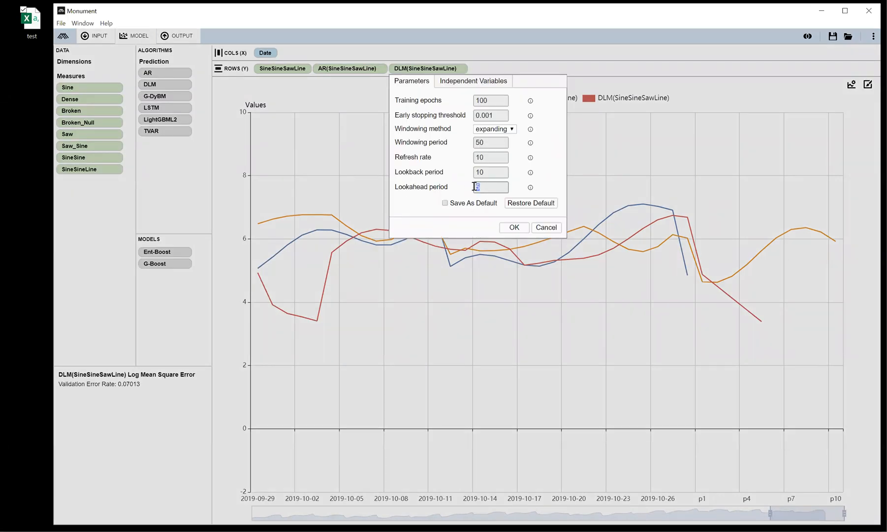
{"action": "left_click", "coordinate": [498, 227]}
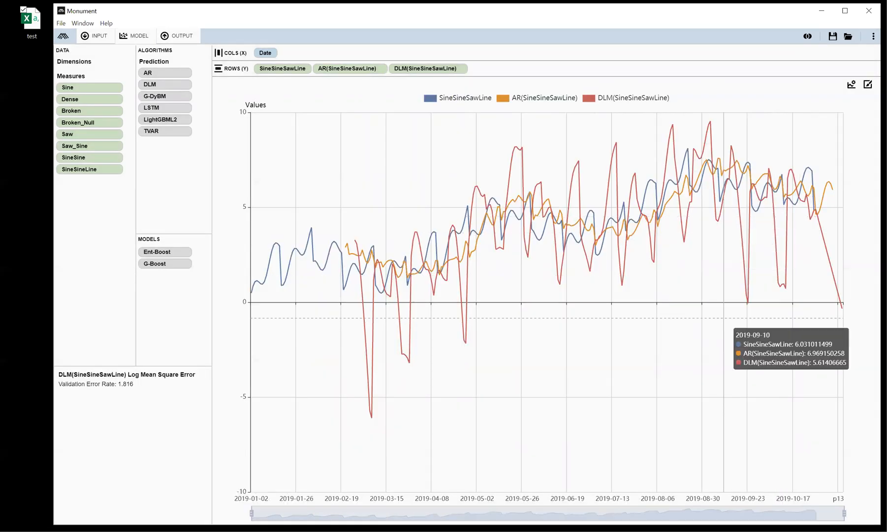
{"action": "left_click_drag", "start_coordinate": [363, 515], "coordinate": [756, 508]}
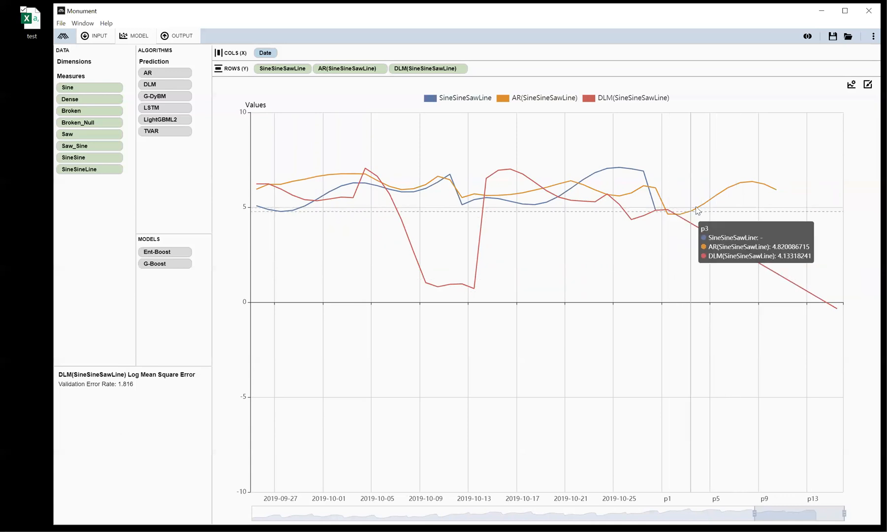
Set the lookahead period of AR(SineSineSawLine) to 15 and inspect its forecast range.
{"action": "left_click", "coordinate": [382, 71]}
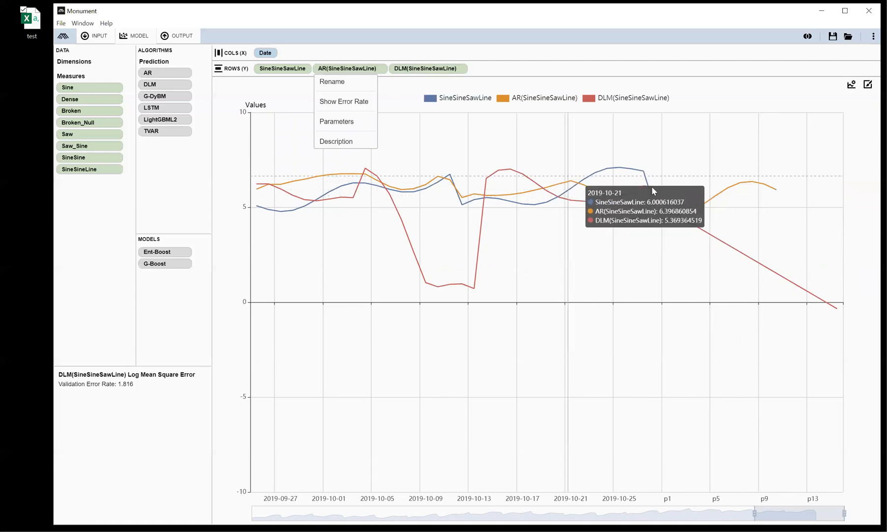
{"action": "left_click", "coordinate": [353, 123]}
{"action": "left_click", "coordinate": [400, 156]}
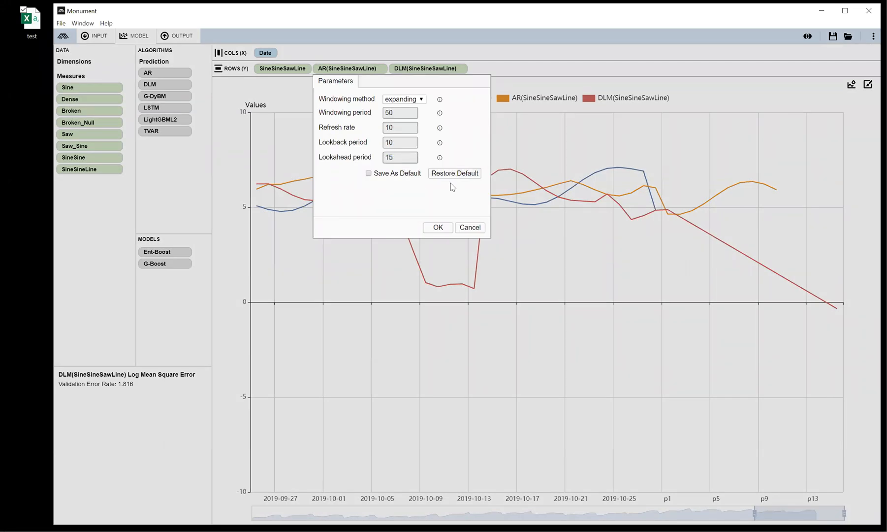
{"action": "left_click", "coordinate": [441, 229]}
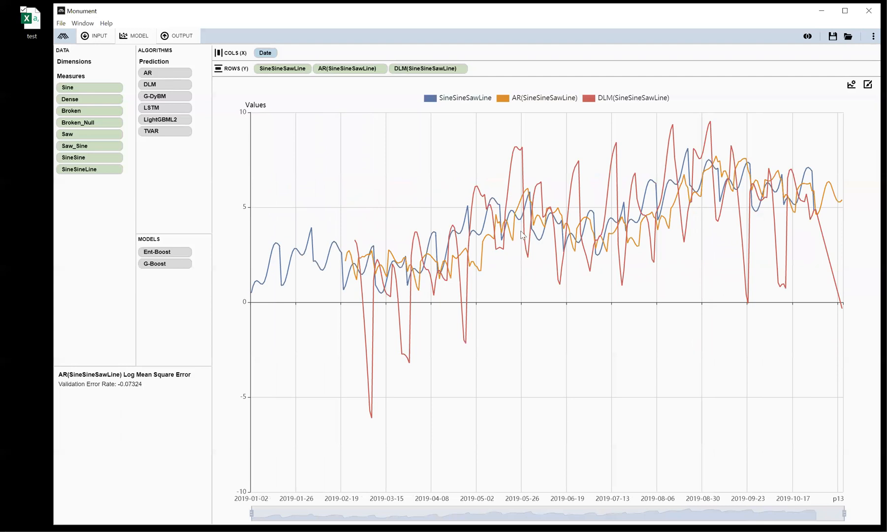
{"action": "left_click_drag", "start_coordinate": [249, 514], "coordinate": [666, 513]}
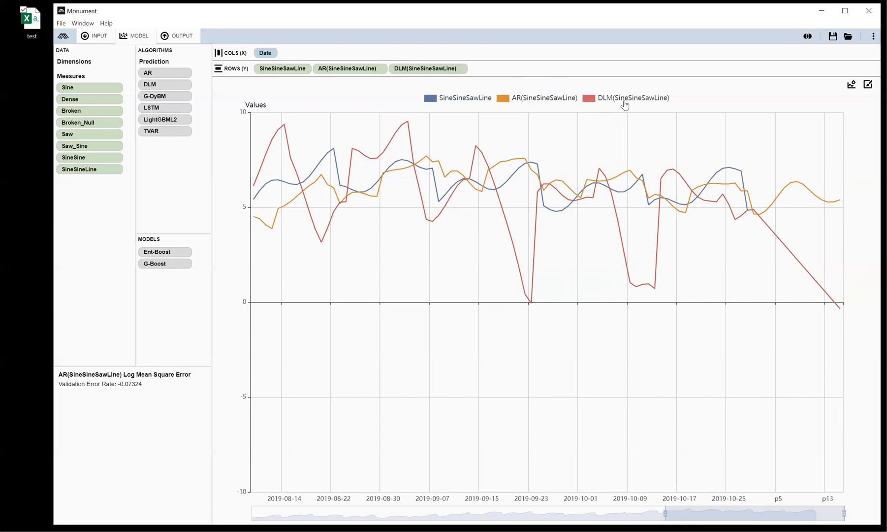
Replace the DLM prediction in the rows with G-DyBM and set the lookahead period of G-DyBM to 15.
{"action": "left_click_drag", "start_coordinate": [426, 69], "coordinate": [150, 163]}
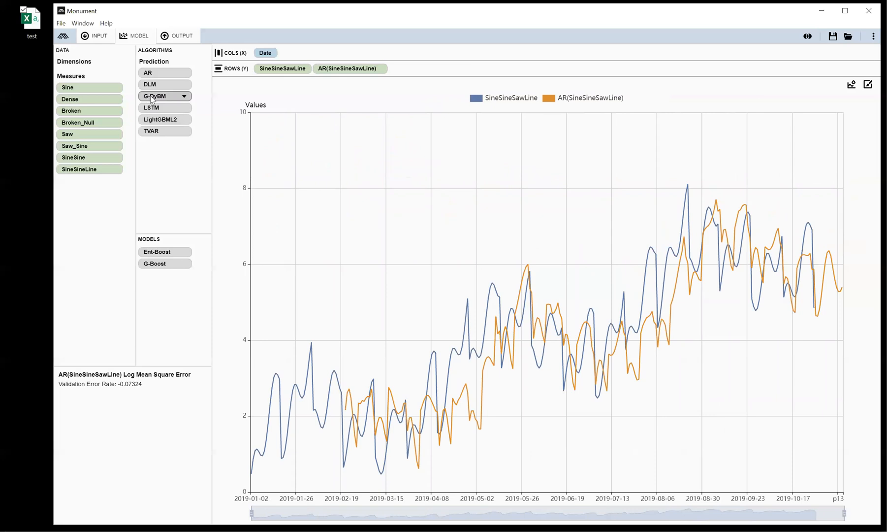
{"action": "left_click_drag", "start_coordinate": [158, 101], "coordinate": [412, 72]}
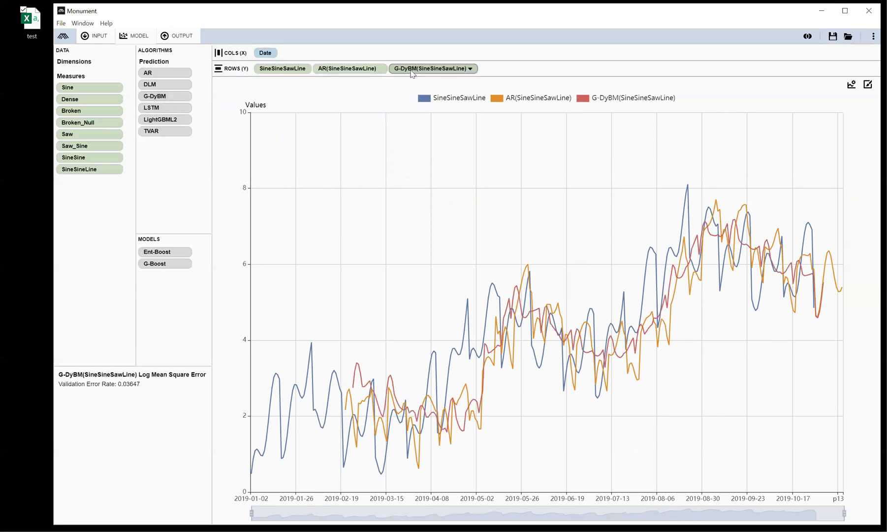
{"action": "left_click", "coordinate": [469, 69]}
{"action": "left_click", "coordinate": [432, 121]}
{"action": "left_click_drag", "start_coordinate": [476, 171], "coordinate": [443, 175]}
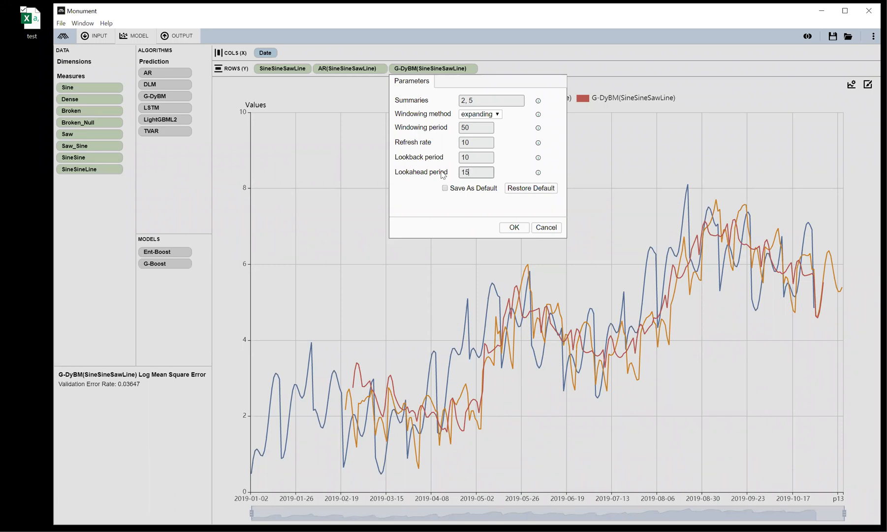
{"action": "left_click", "coordinate": [515, 228]}
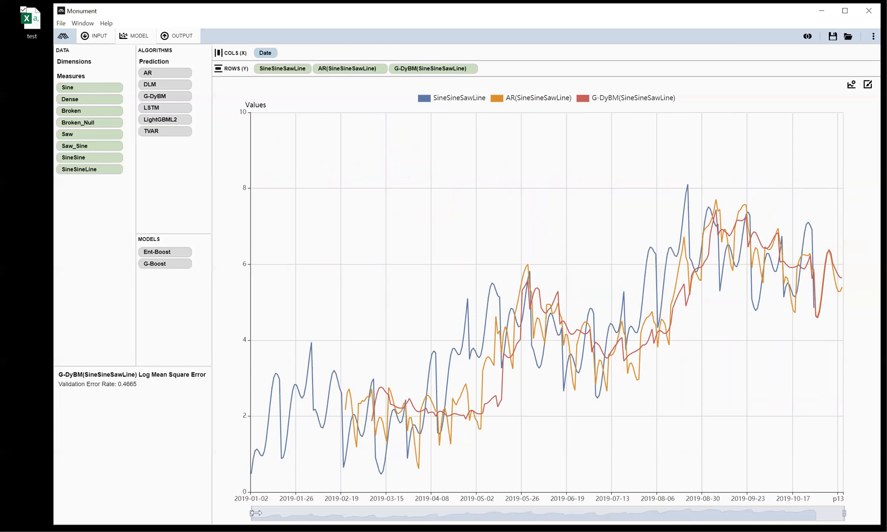
{"action": "left_click_drag", "start_coordinate": [251, 513], "coordinate": [766, 512]}
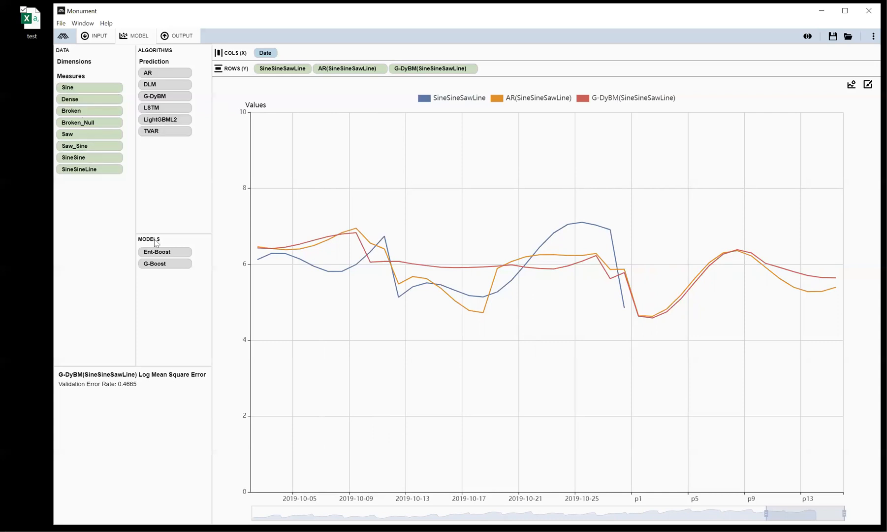
Add an Ent-Boost prediction of SineSineSawLine to the rows, and plot SineSine, Dense and Saw ahead of SineSineSawLine.
{"action": "left_click_drag", "start_coordinate": [196, 236], "coordinate": [489, 68]}
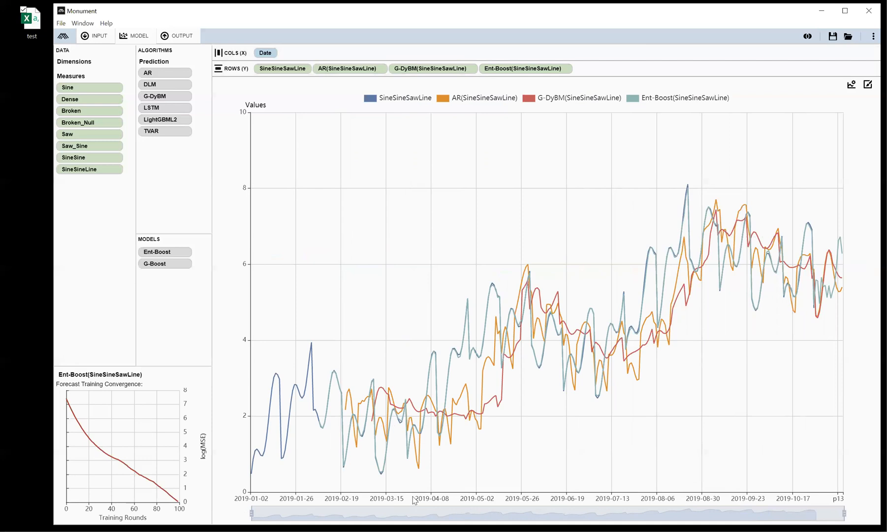
{"action": "left_click_drag", "start_coordinate": [253, 514], "coordinate": [791, 503]}
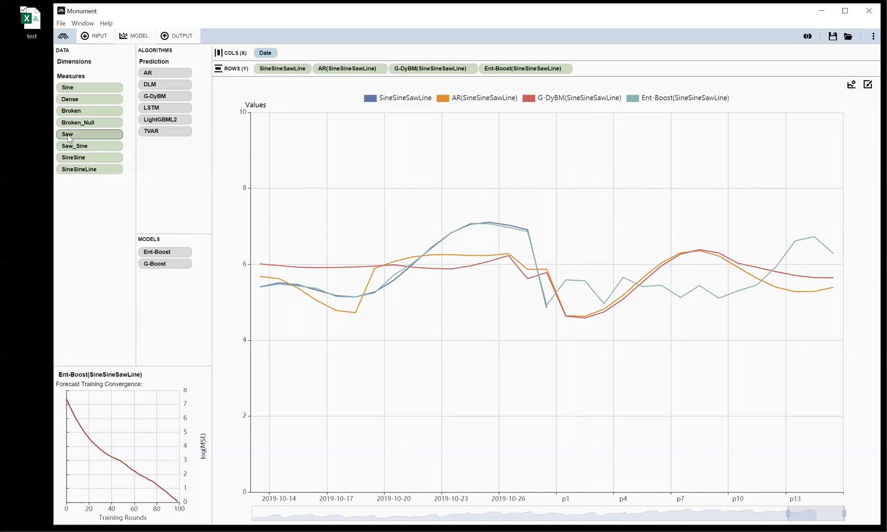
{"action": "left_click_drag", "start_coordinate": [68, 139], "coordinate": [257, 69]}
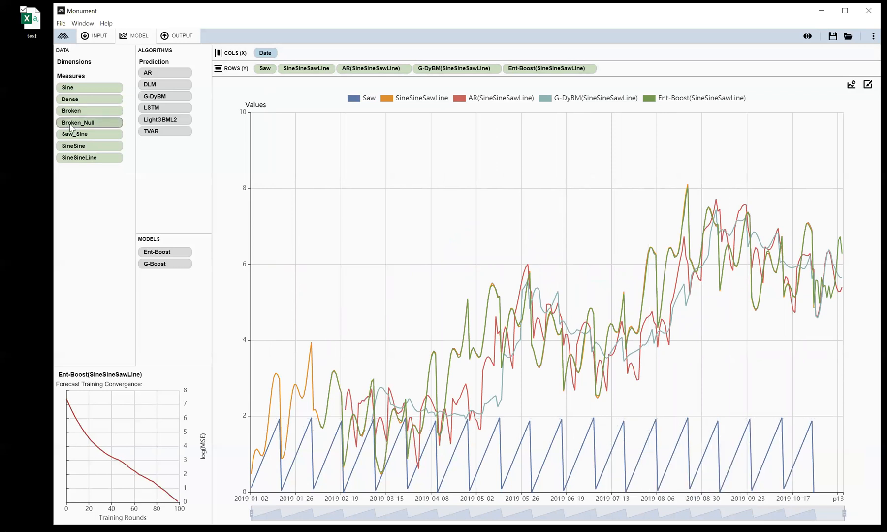
{"action": "left_click_drag", "start_coordinate": [74, 99], "coordinate": [264, 74]}
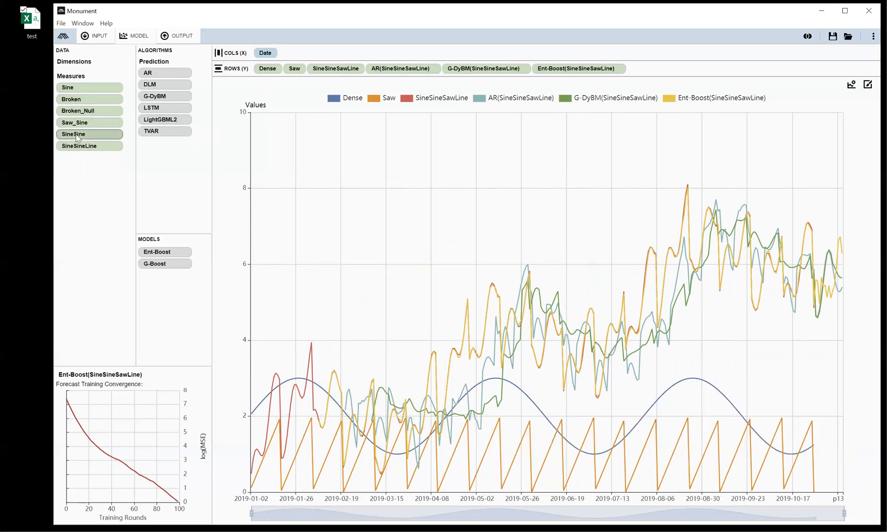
{"action": "left_click_drag", "start_coordinate": [77, 138], "coordinate": [252, 69]}
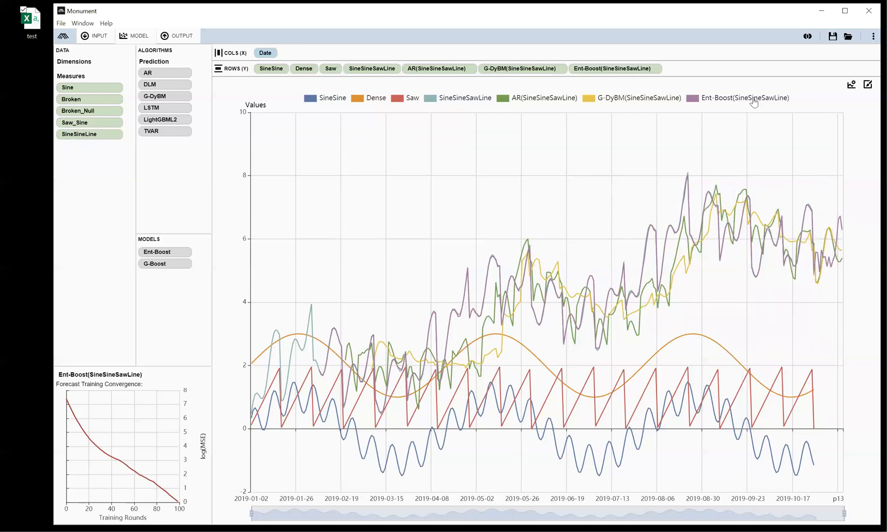
Set Dense, Saw and SineSine as independent variables of Ent-Boost(SineSineSawLine) and compare the forecast with the SineSineSawLine series hidden and shown.
{"action": "left_click", "coordinate": [655, 70]}
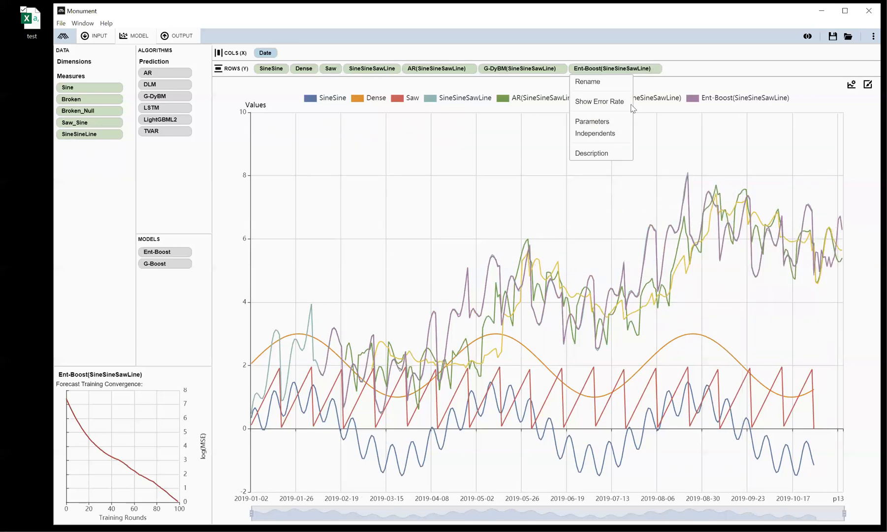
{"action": "left_click", "coordinate": [612, 134]}
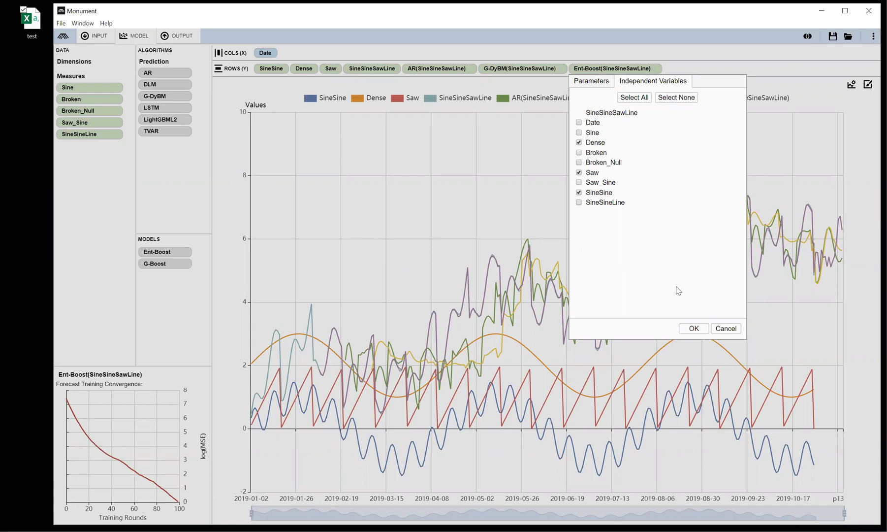
{"action": "left_click", "coordinate": [693, 329]}
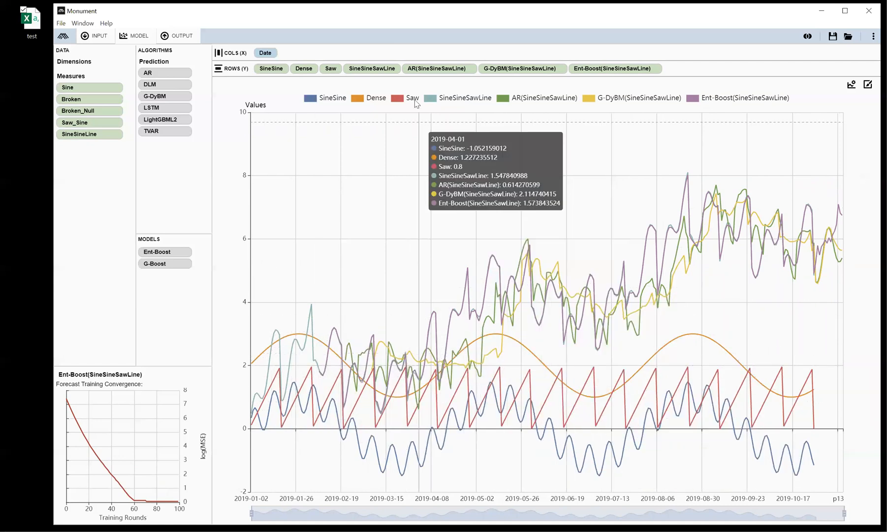
{"action": "left_click", "coordinate": [432, 101]}
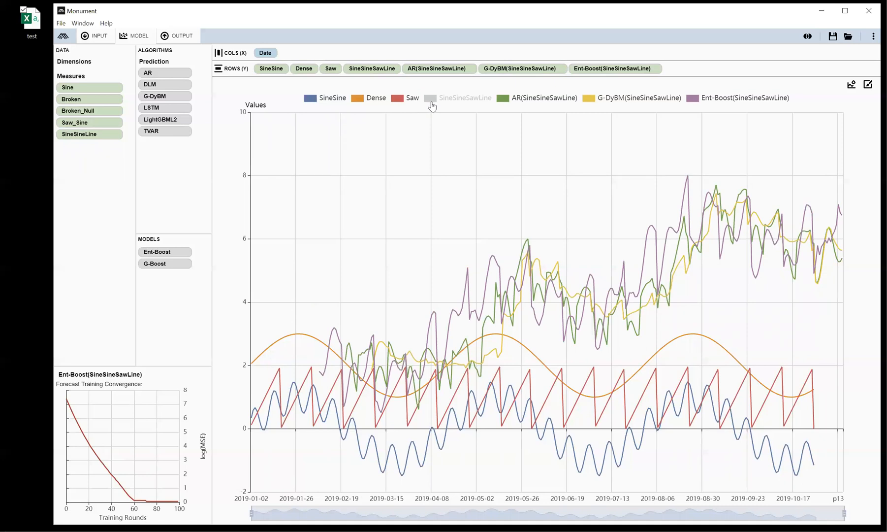
{"action": "left_click", "coordinate": [432, 101]}
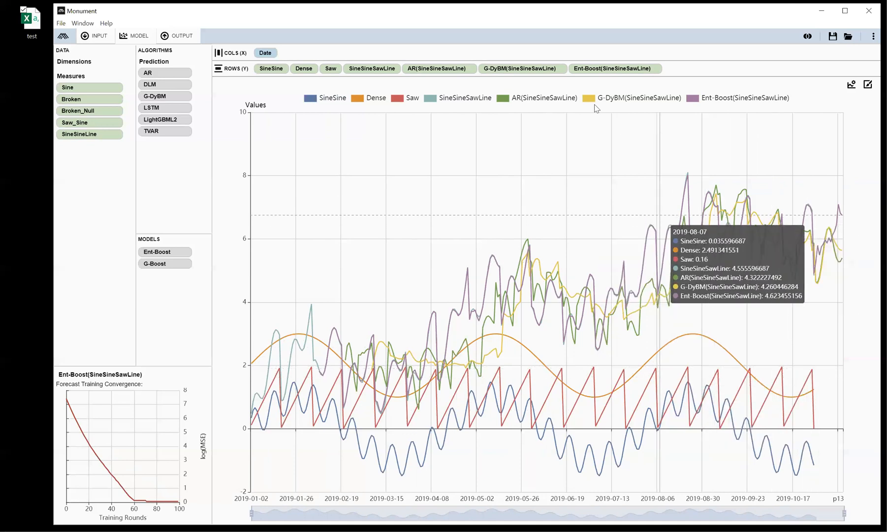
{"action": "left_click", "coordinate": [560, 70]}
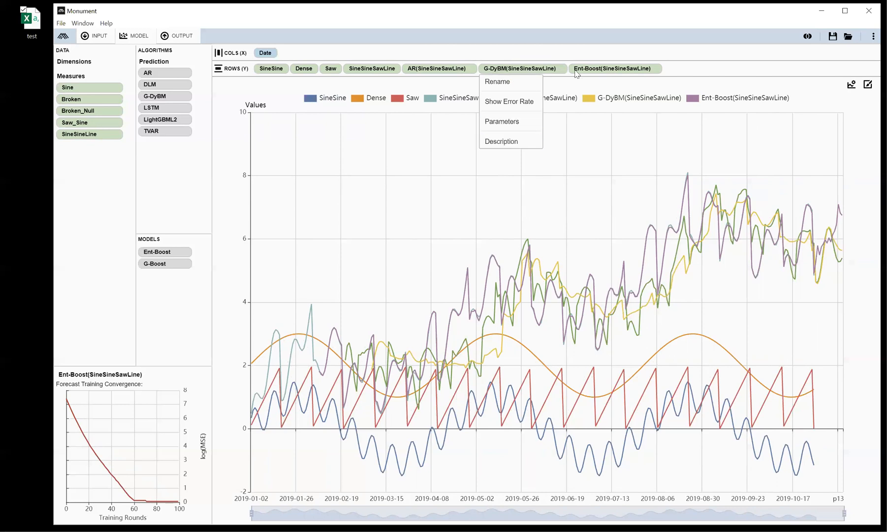
{"action": "left_click", "coordinate": [659, 69]}
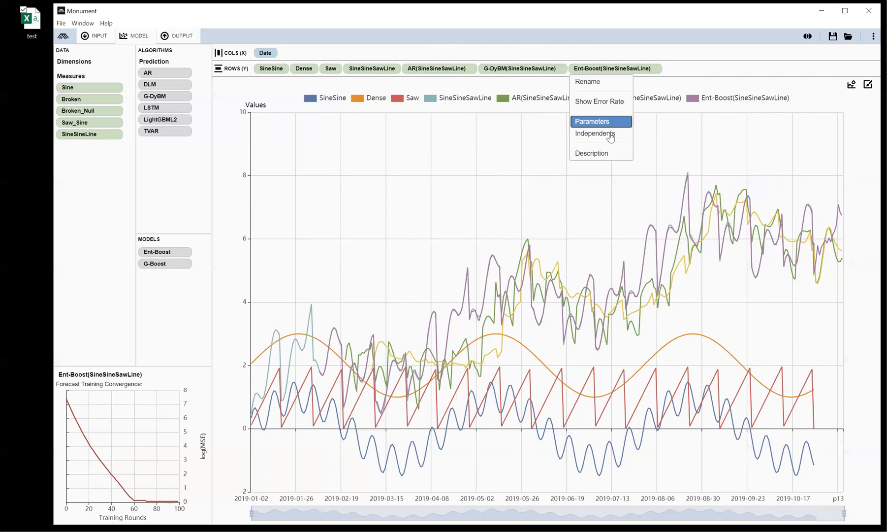
{"action": "left_click", "coordinate": [475, 145]}
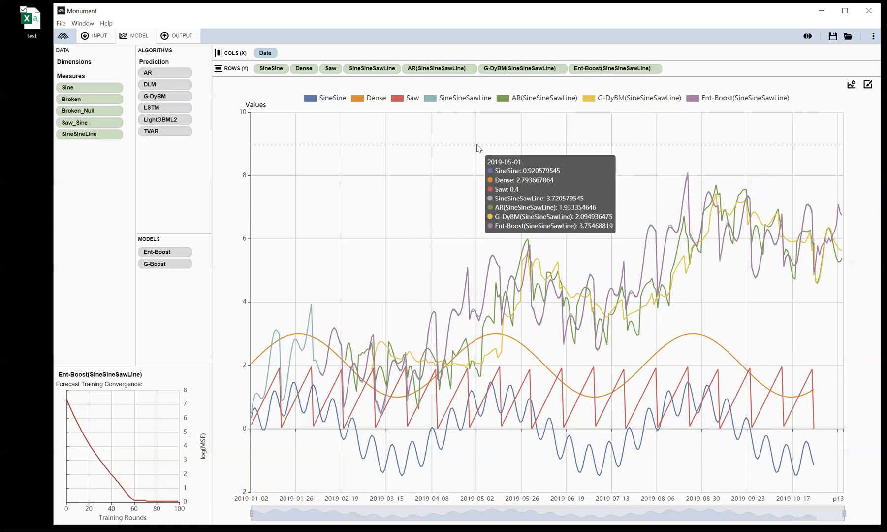
Add a G-Boost prediction of SineSineSawLine to the rows and deselect Saw and SineSine from its independent variables.
{"action": "left_click_drag", "start_coordinate": [152, 266], "coordinate": [674, 72]}
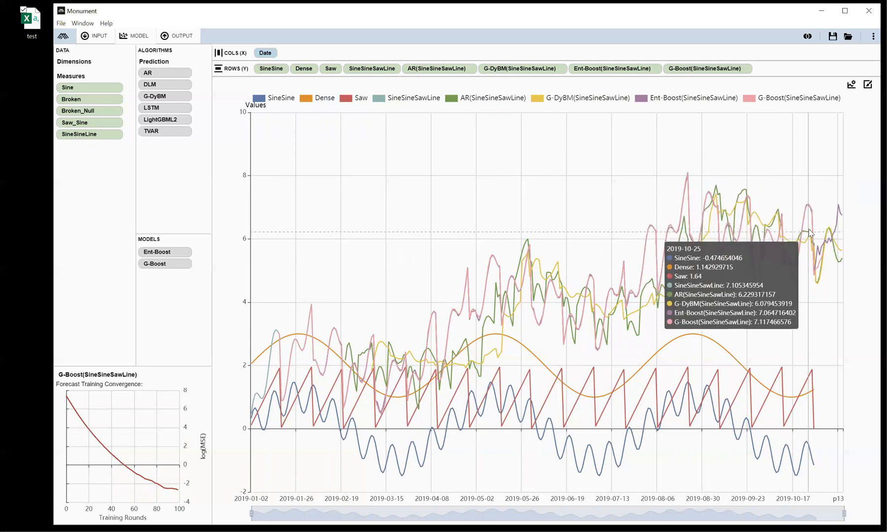
{"action": "left_click", "coordinate": [744, 70]}
{"action": "left_click", "coordinate": [704, 140]}
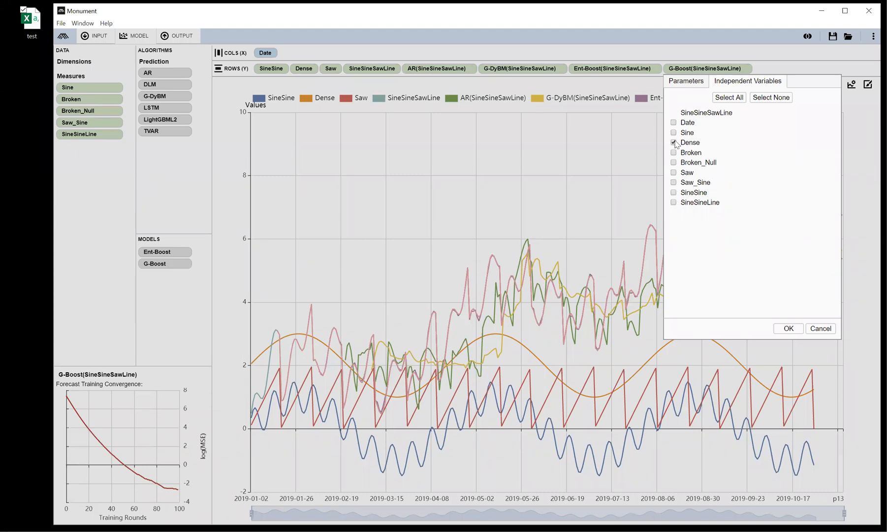
{"action": "left_click", "coordinate": [790, 328]}
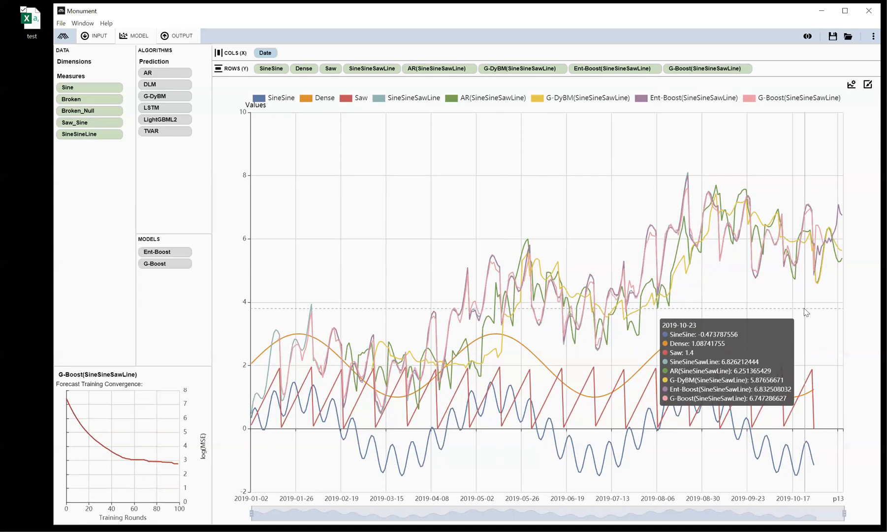
Inspect the chart range from 2019-10-02 to p15 and remove the G-Boost prediction from the rows.
{"action": "left_click_drag", "start_coordinate": [252, 512], "coordinate": [767, 505]}
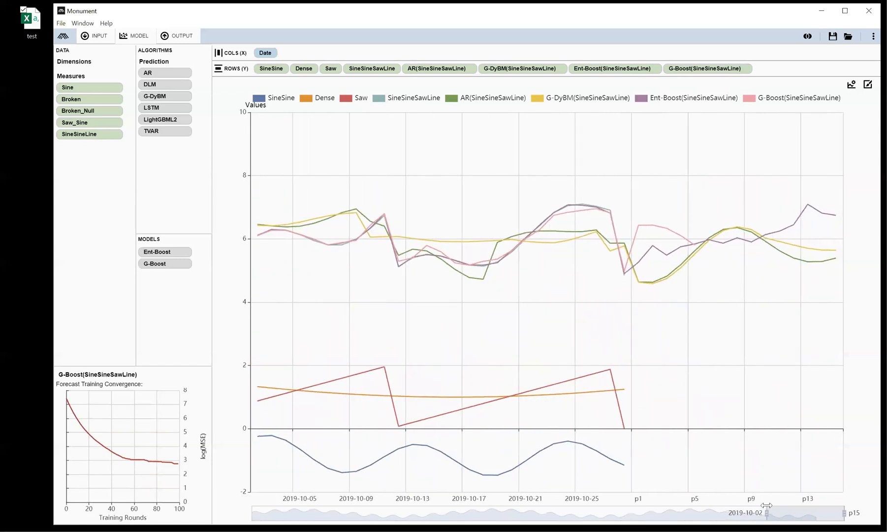
{"action": "left_click_drag", "start_coordinate": [721, 69], "coordinate": [186, 305]}
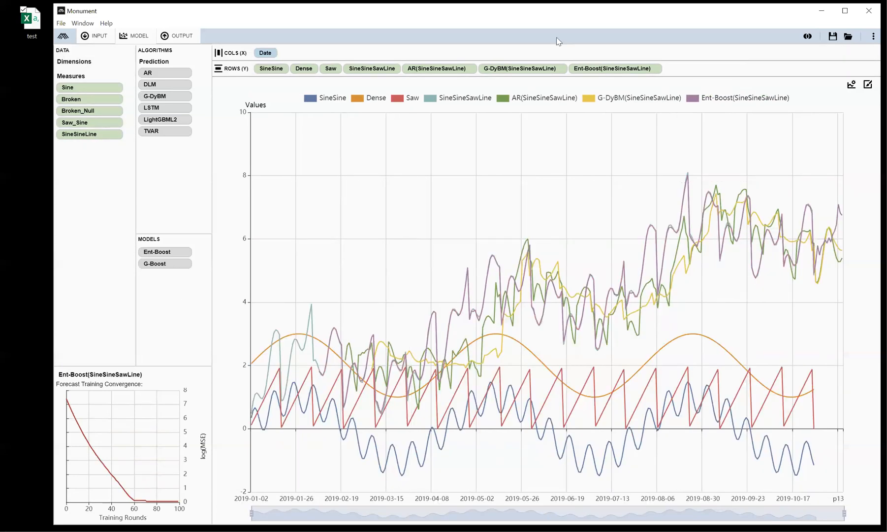
Check which independent variables the Ent-Boost(SineSineSawLine) prediction uses, leaving the selection as it is.
{"action": "left_click", "coordinate": [655, 70]}
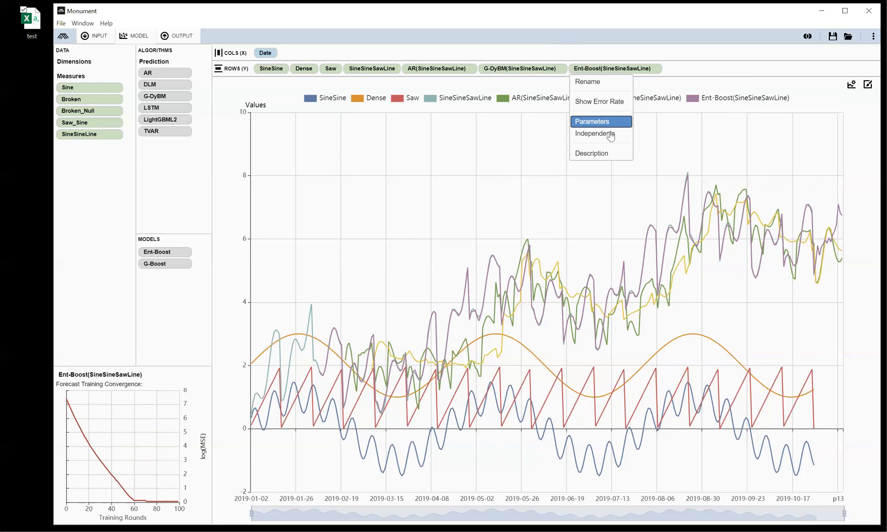
{"action": "left_click", "coordinate": [609, 136]}
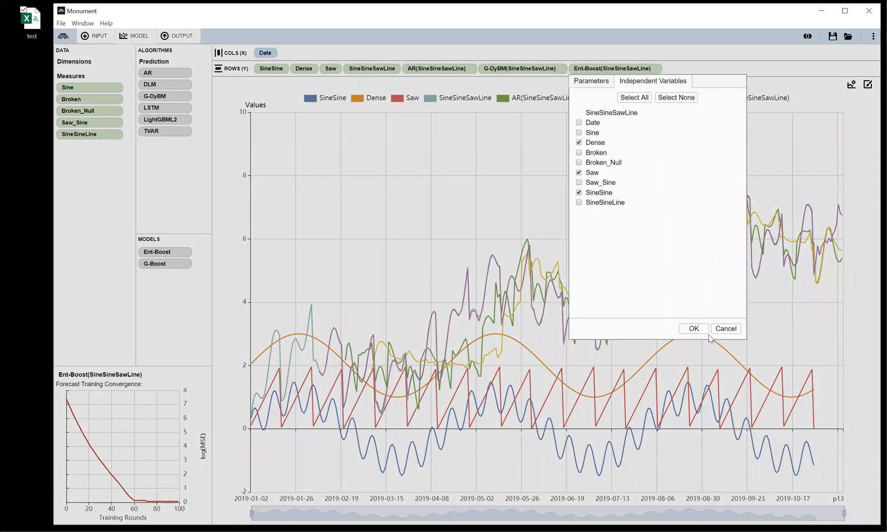
{"action": "left_click", "coordinate": [725, 329]}
Add a second Ent-Boost prediction of SineSineSawLine to the rows and clear its independent variables.
{"action": "left_click_drag", "start_coordinate": [148, 255], "coordinate": [682, 74]}
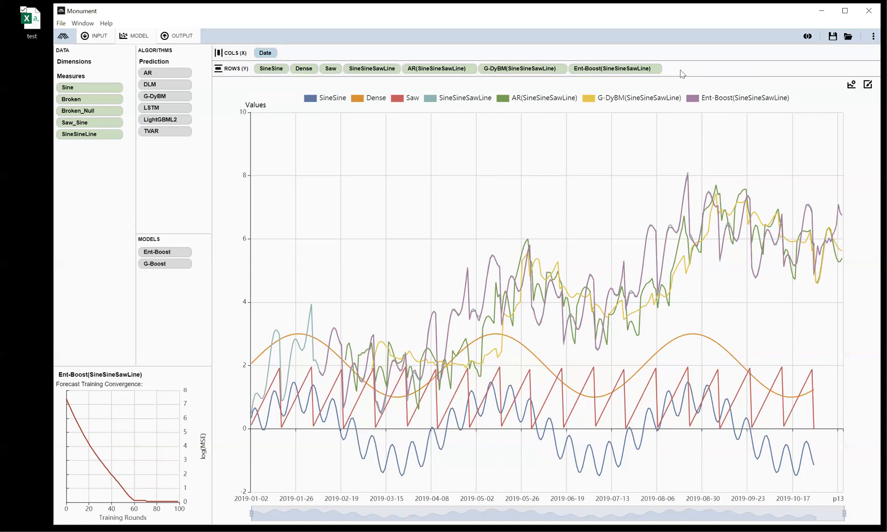
{"action": "left_click", "coordinate": [754, 70]}
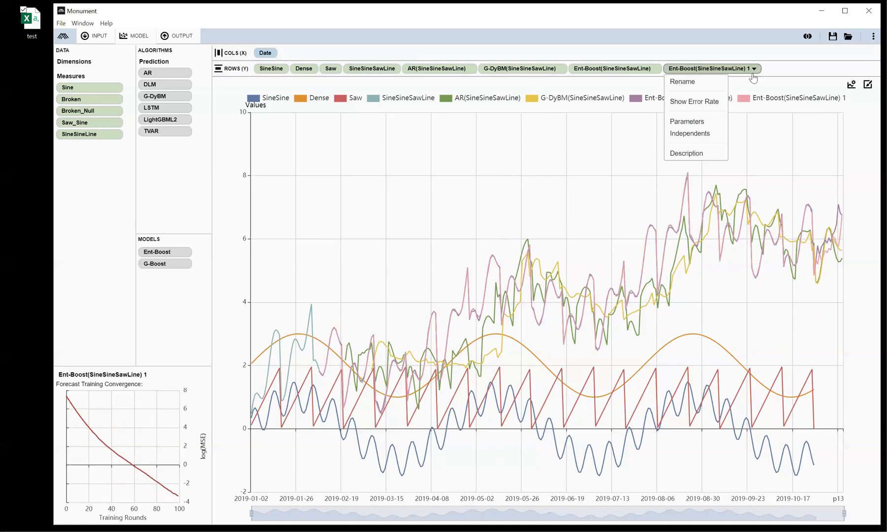
{"action": "left_click", "coordinate": [709, 134]}
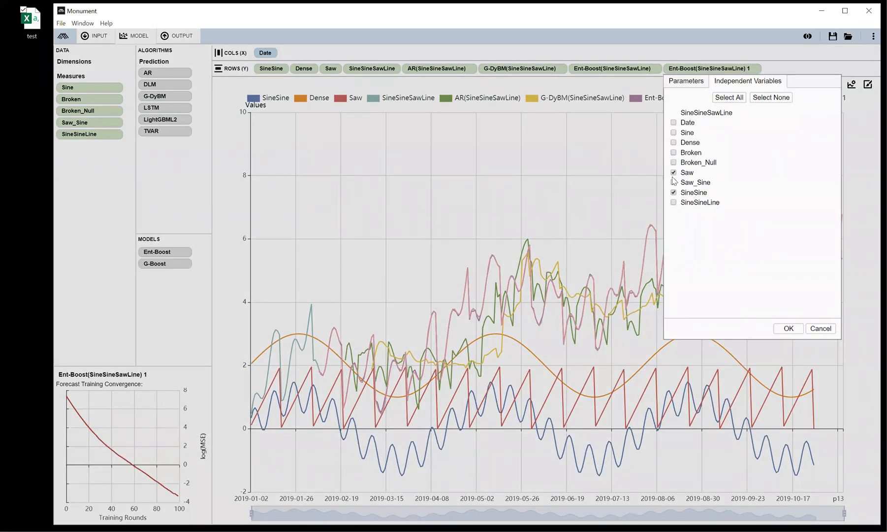
{"action": "left_click", "coordinate": [797, 328]}
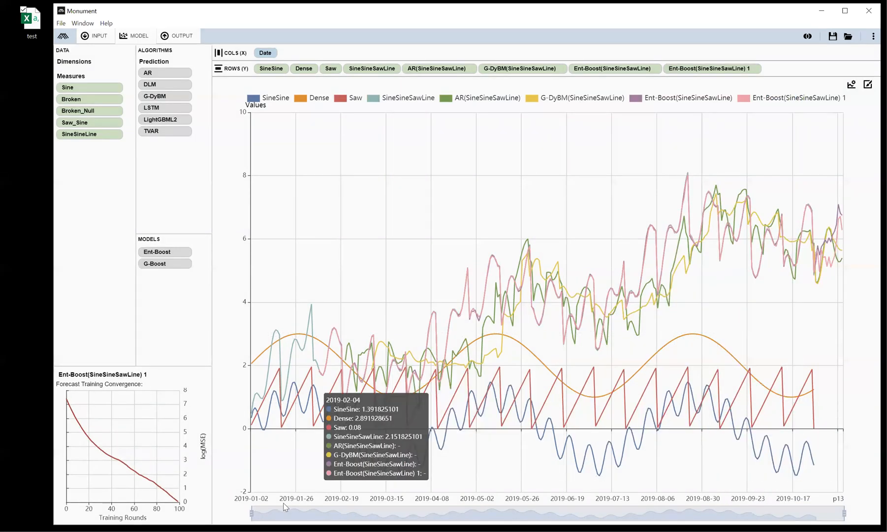
Compare the two Ent-Boost forecasts with AR and G-DyBM over narrower date ranges ending at p15, and restore the full date range.
{"action": "left_click_drag", "start_coordinate": [251, 513], "coordinate": [802, 508]}
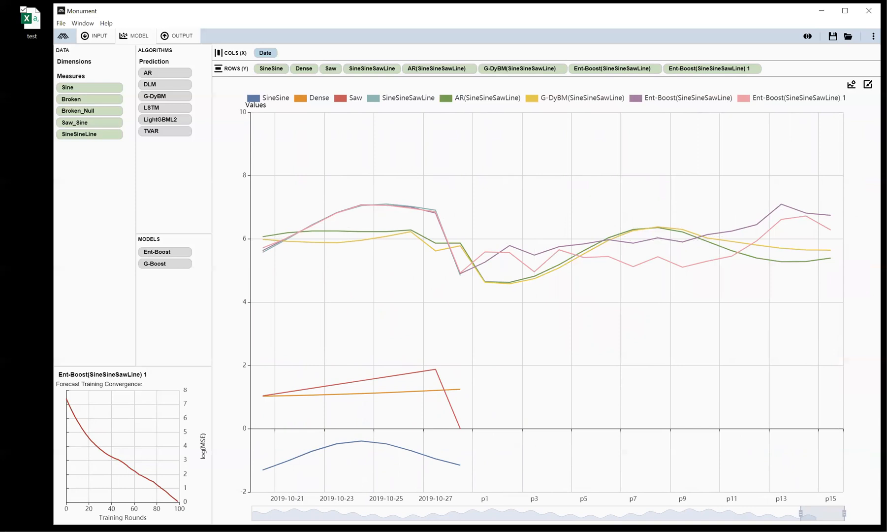
{"action": "left_click_drag", "start_coordinate": [801, 513], "coordinate": [617, 512]}
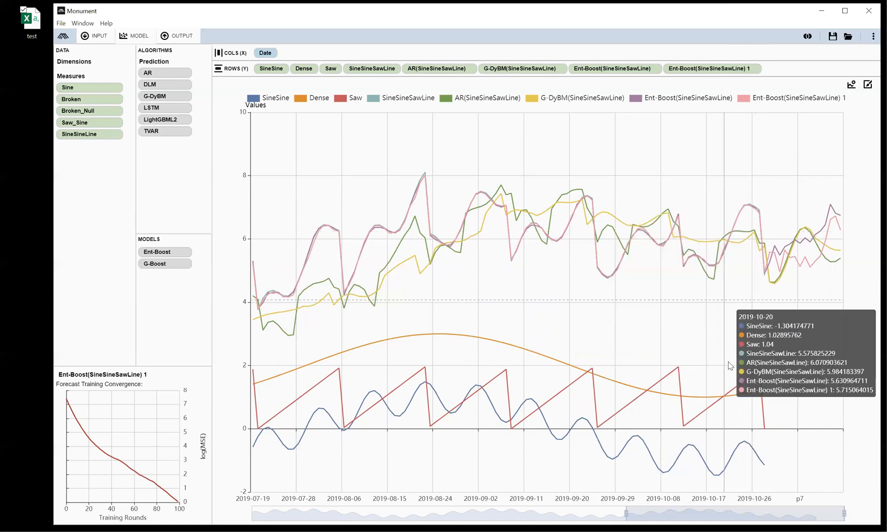
{"action": "left_click_drag", "start_coordinate": [663, 514], "coordinate": [251, 514]}
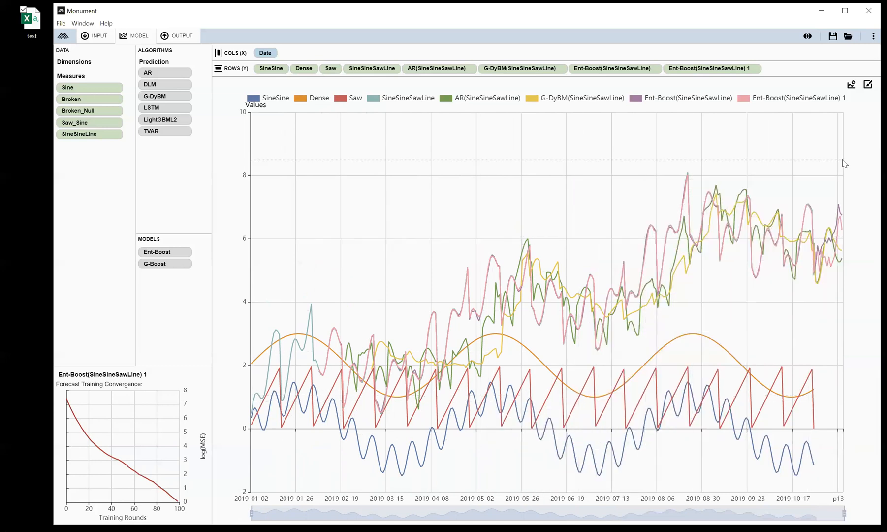
Remove both Ent-Boost predictions, the G-DyBM prediction and the AR prediction of SineSineSawLine from the rows.
{"action": "left_click_drag", "start_coordinate": [709, 69], "coordinate": [148, 325]}
{"action": "left_click_drag", "start_coordinate": [620, 68], "coordinate": [145, 319]}
{"action": "left_click_drag", "start_coordinate": [70, 146], "coordinate": [185, 297]}
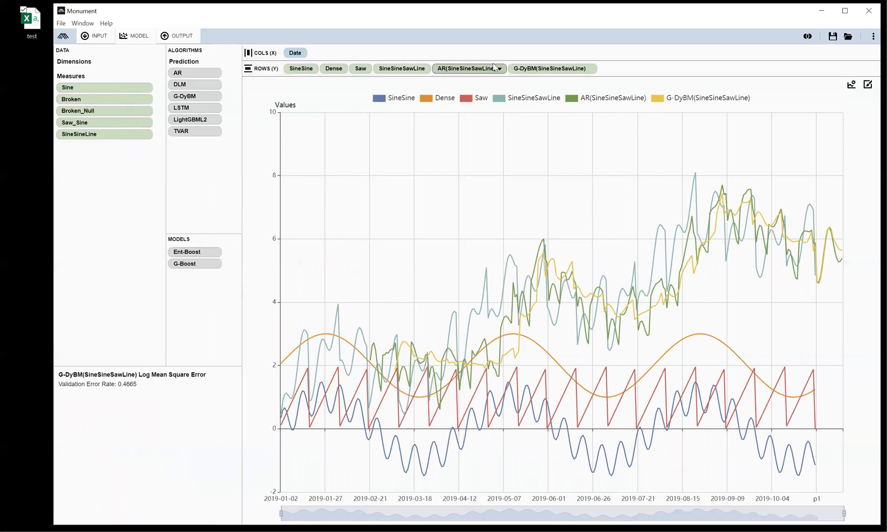
{"action": "left_click_drag", "start_coordinate": [538, 73], "coordinate": [207, 290]}
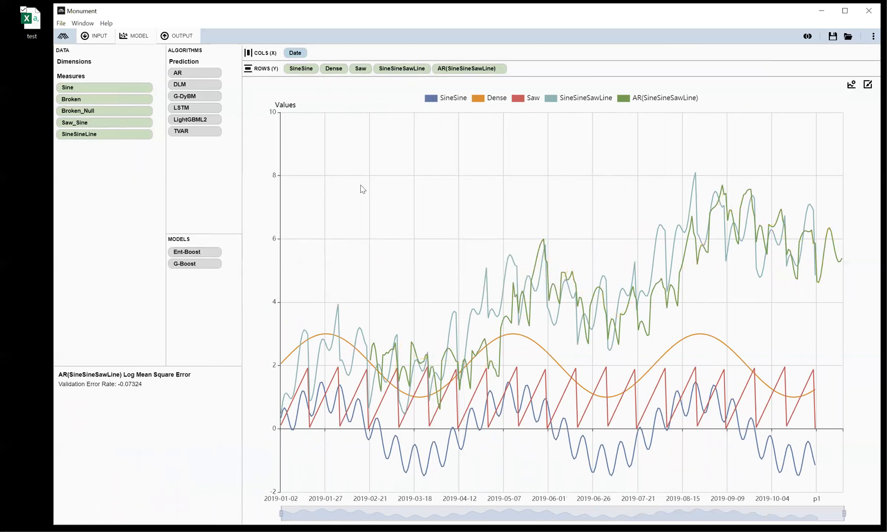
{"action": "left_click_drag", "start_coordinate": [443, 71], "coordinate": [194, 301]}
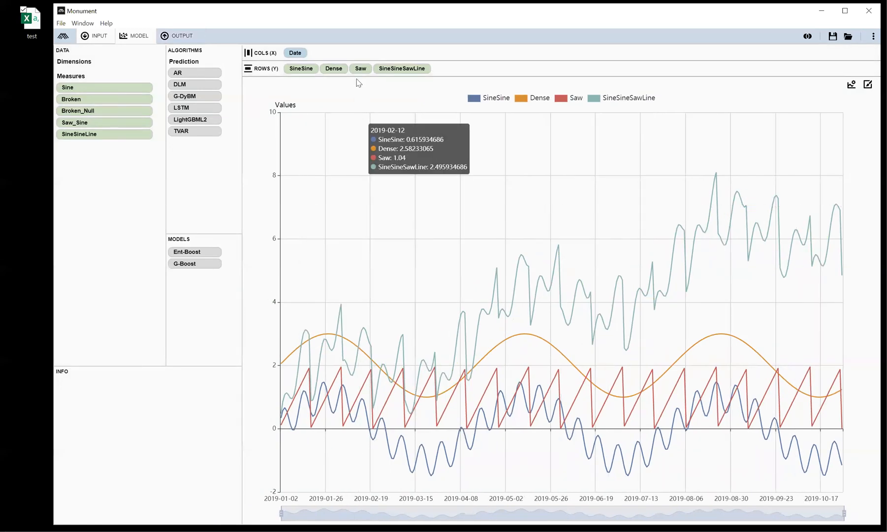
Clear the remaining measures from the rows and plot Dense together with an LSTM prediction of it.
{"action": "left_click_drag", "start_coordinate": [361, 69], "coordinate": [302, 106]}
{"action": "left_click_drag", "start_coordinate": [339, 71], "coordinate": [96, 199]}
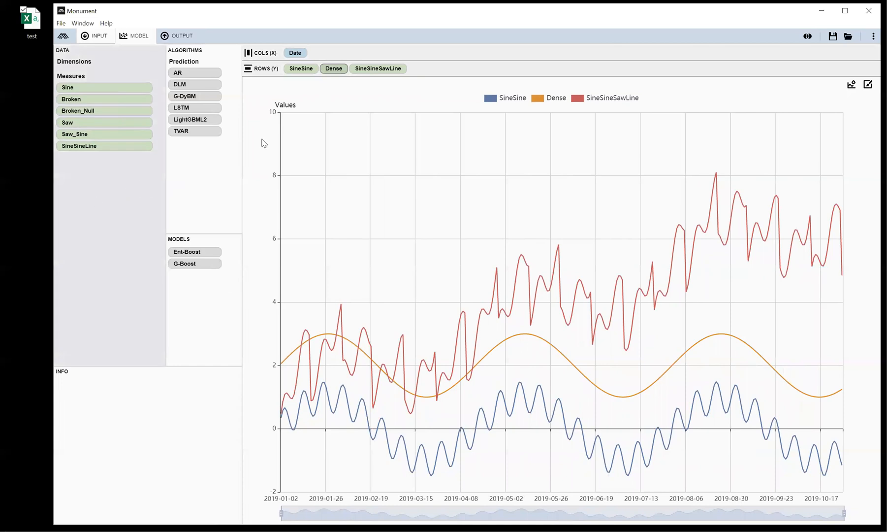
{"action": "left_click_drag", "start_coordinate": [350, 71], "coordinate": [123, 202]}
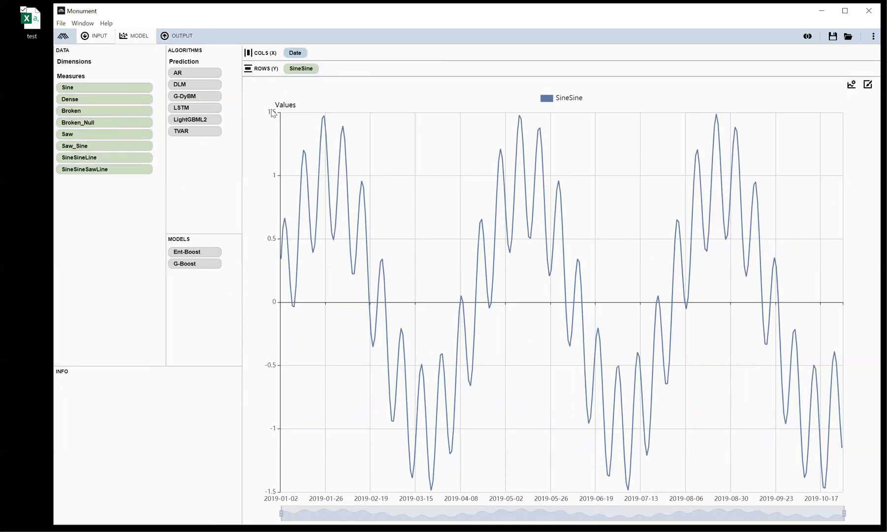
{"action": "left_click_drag", "start_coordinate": [306, 74], "coordinate": [101, 219]}
{"action": "left_click_drag", "start_coordinate": [74, 99], "coordinate": [290, 69]}
{"action": "left_click_drag", "start_coordinate": [185, 110], "coordinate": [329, 74]}
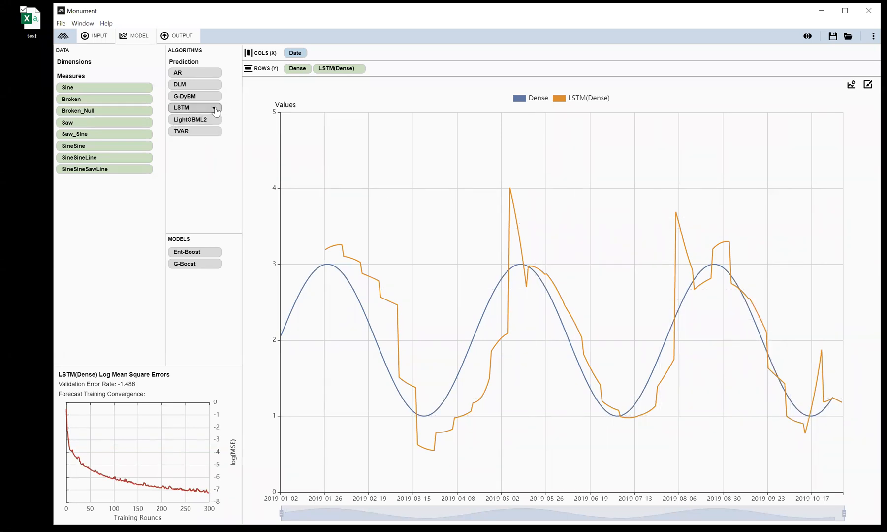
Set the LSTM algorithm's batch size to 16, lookback period to 5 and lookahead period to 3, and add a second LSTM prediction of Dense.
{"action": "left_click", "coordinate": [214, 108]}
{"action": "left_click", "coordinate": [202, 121]}
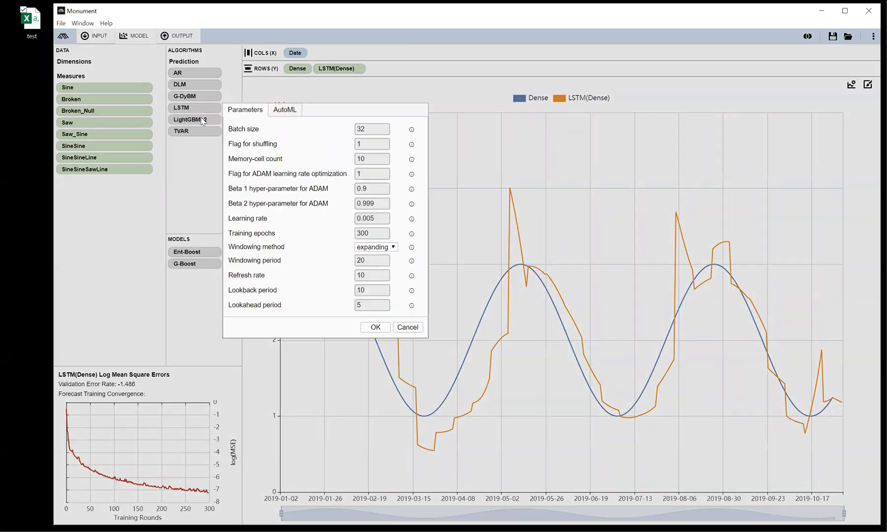
{"action": "double_click", "coordinate": [366, 127]}
{"action": "type", "text": "16"}
{"action": "double_click", "coordinate": [376, 291]}
{"action": "type", "text": "5"}
{"action": "left_click", "coordinate": [371, 261]}
{"action": "left_click_drag", "start_coordinate": [351, 261], "coordinate": [349, 261]}
{"action": "left_click_drag", "start_coordinate": [370, 306], "coordinate": [316, 301]}
{"action": "type", "text": "3"}
{"action": "left_click", "coordinate": [375, 327]}
{"action": "left_click_drag", "start_coordinate": [181, 107], "coordinate": [386, 75]}
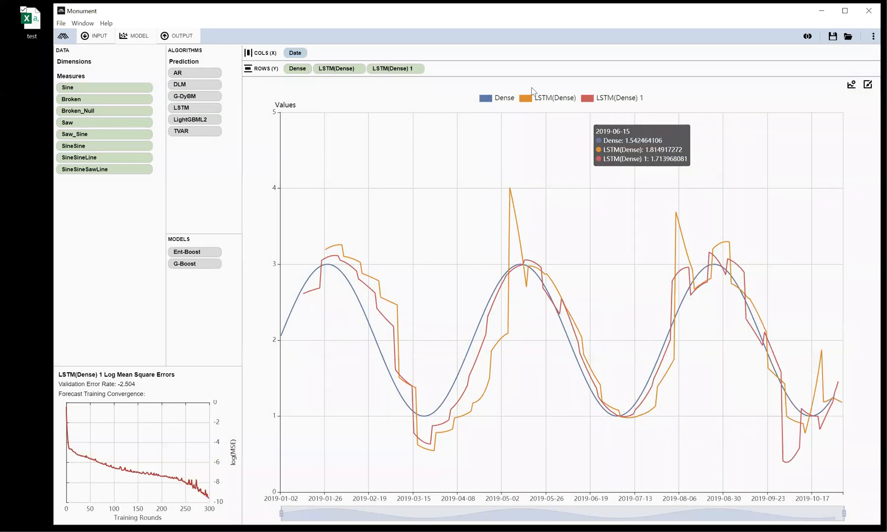
Compare each LSTM prediction with the Dense series by hiding the other prediction in turn, and show both again.
{"action": "left_click", "coordinate": [526, 99]}
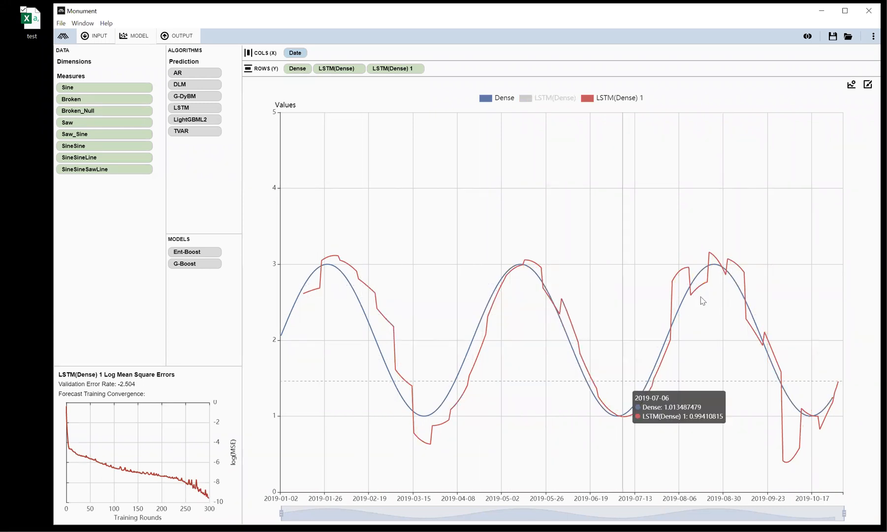
{"action": "left_click", "coordinate": [526, 103]}
{"action": "left_click", "coordinate": [585, 101]}
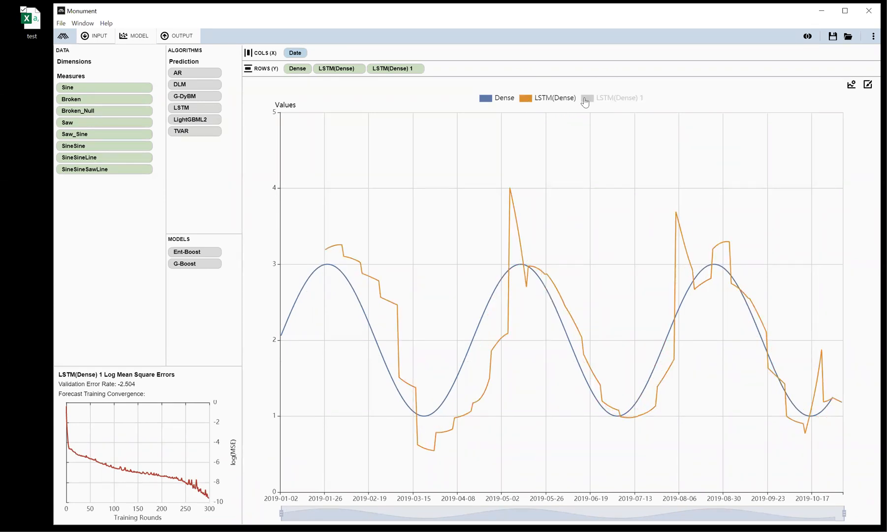
{"action": "left_click", "coordinate": [585, 101]}
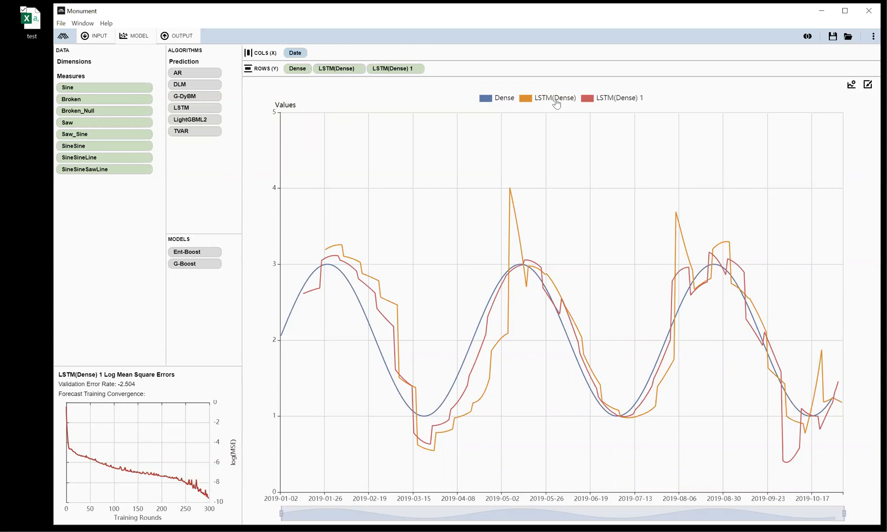
Show the error rate of the first LSTM prediction of Dense and of the second one for comparison.
{"action": "left_click", "coordinate": [358, 70]}
{"action": "left_click", "coordinate": [353, 101]}
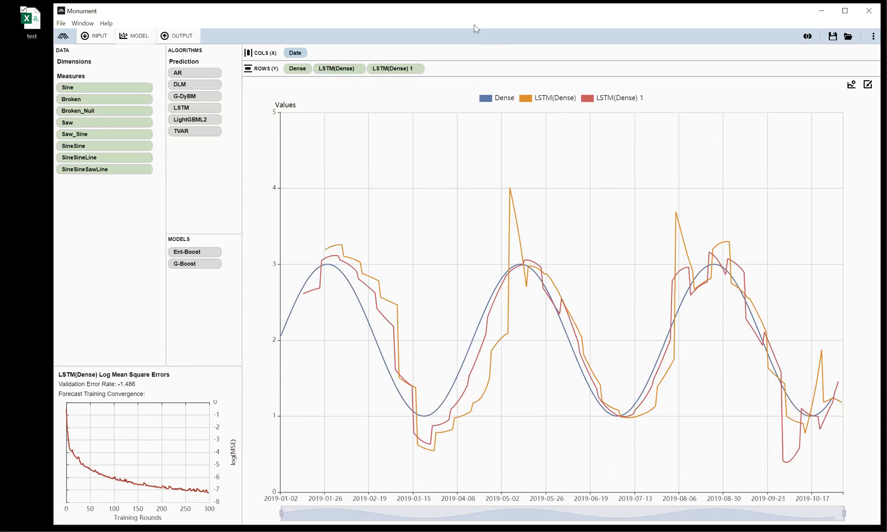
{"action": "left_click", "coordinate": [416, 70]}
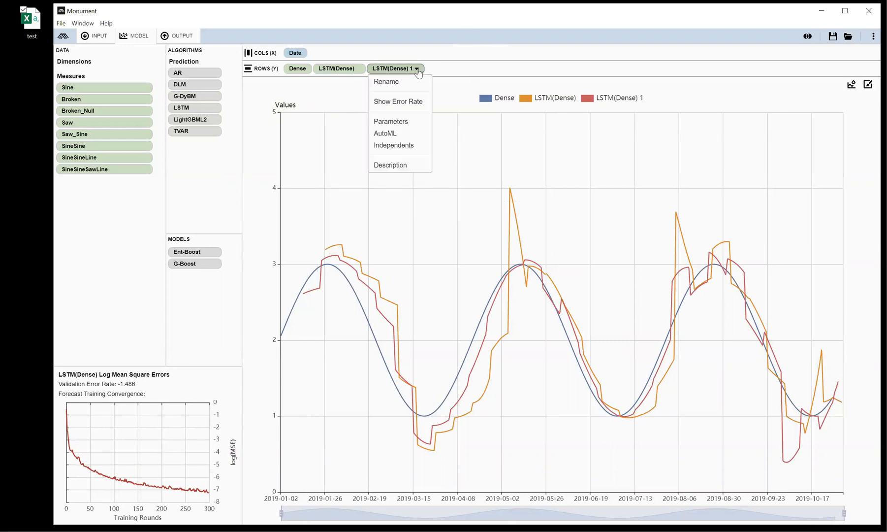
{"action": "left_click", "coordinate": [416, 102]}
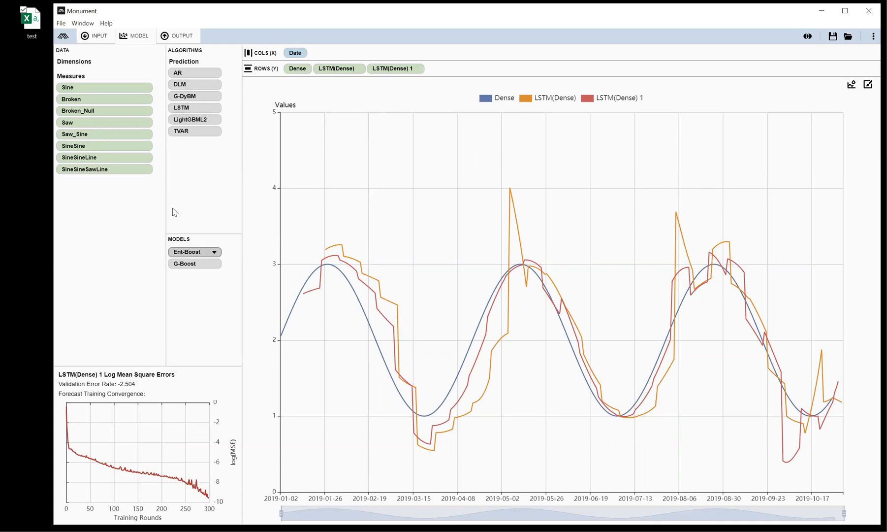
Try a G-DyBM prediction of Dense, and add an Ent-Boost prediction of it to inspect its forecast.
{"action": "left_click_drag", "start_coordinate": [175, 96], "coordinate": [448, 71]}
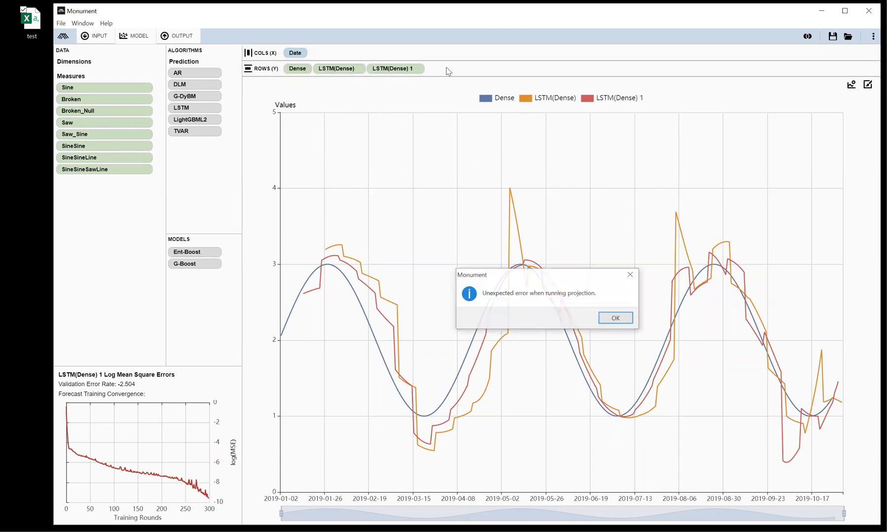
{"action": "left_click", "coordinate": [623, 318]}
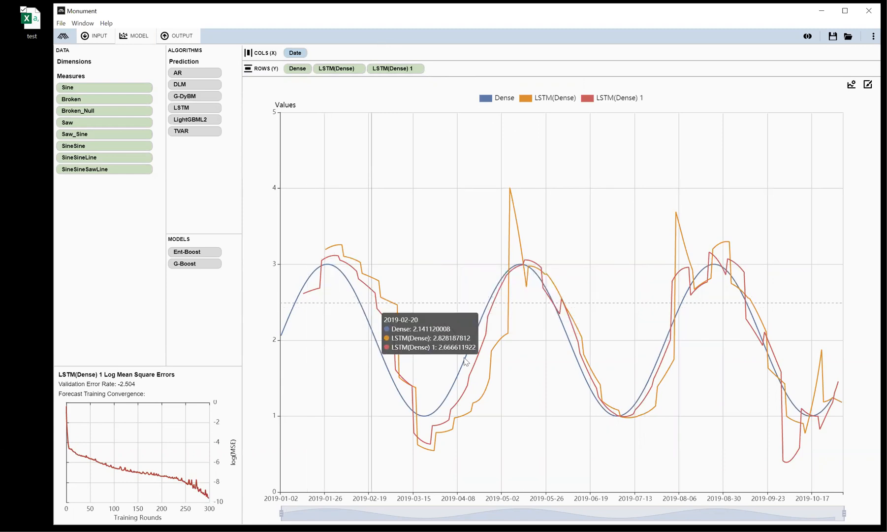
{"action": "left_click_drag", "start_coordinate": [194, 264], "coordinate": [445, 72]}
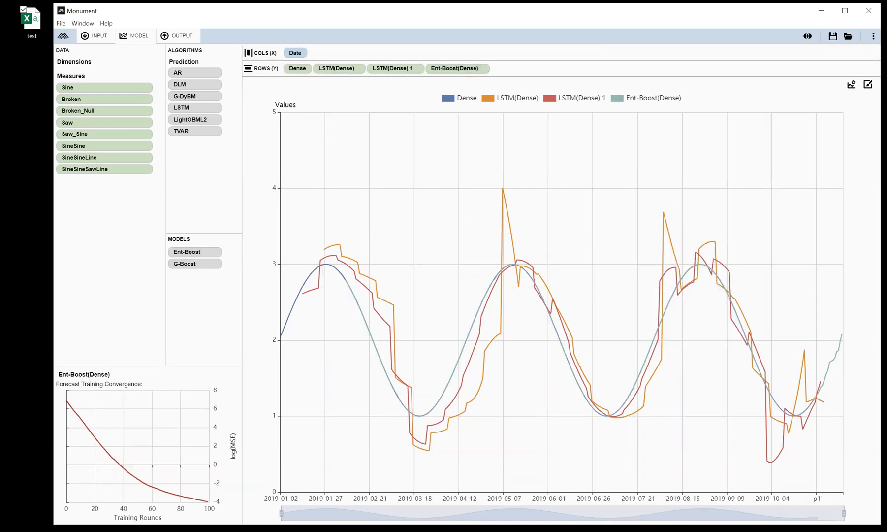
{"action": "left_click_drag", "start_coordinate": [281, 514], "coordinate": [642, 513]}
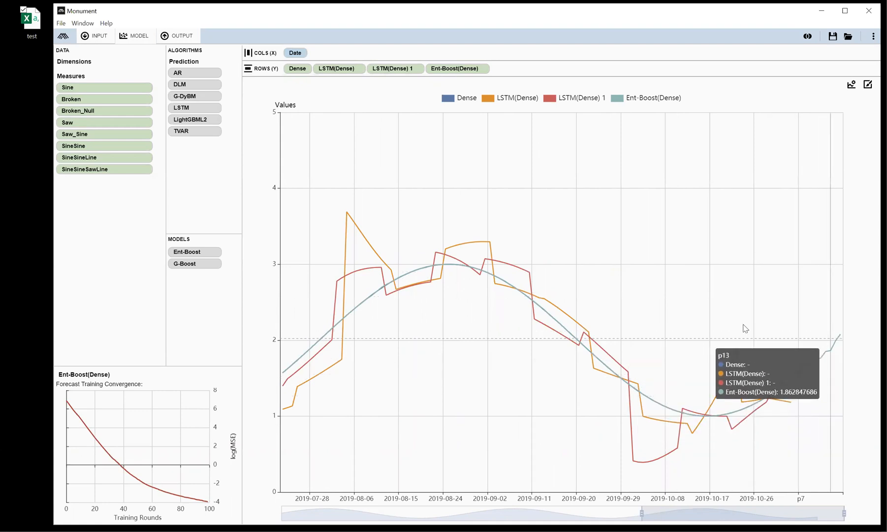
Set the lookahead period of the Ent-Boost prediction of Dense to 30.
{"action": "left_click", "coordinate": [481, 70]}
{"action": "left_click", "coordinate": [451, 121]}
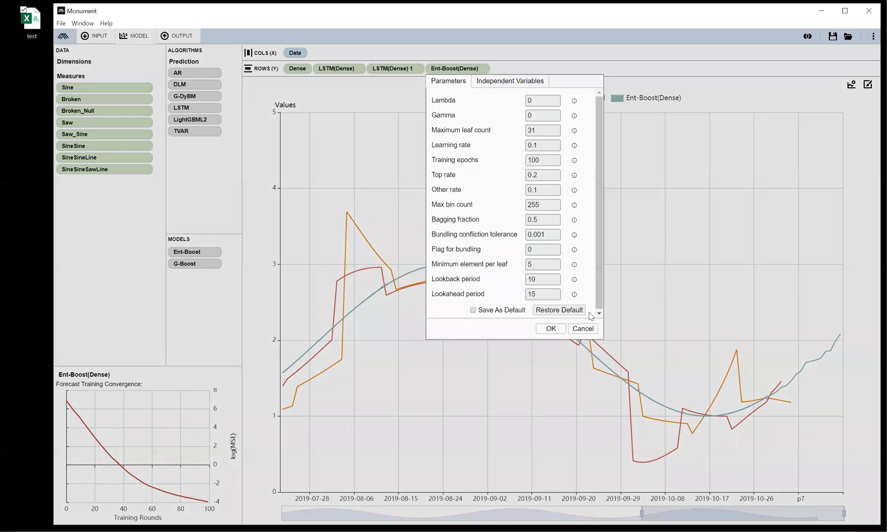
{"action": "double_click", "coordinate": [551, 295]}
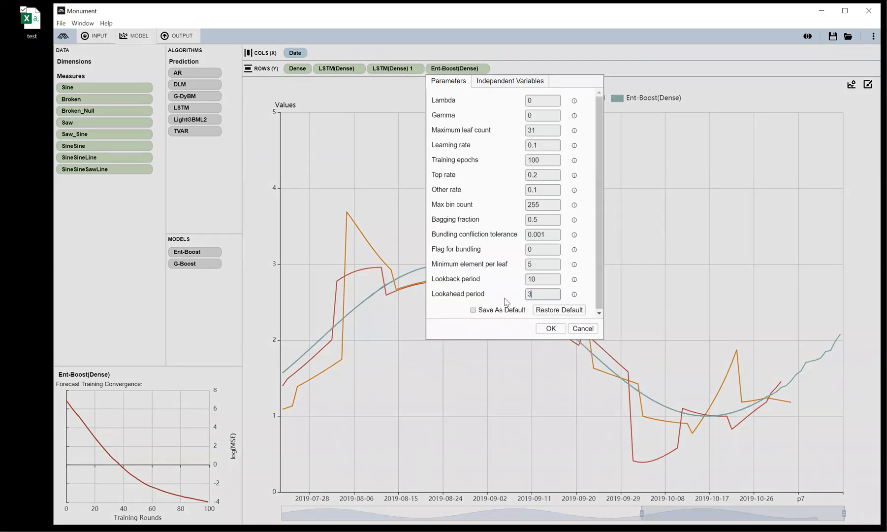
{"action": "type", "text": "30"}
{"action": "left_click", "coordinate": [556, 330]}
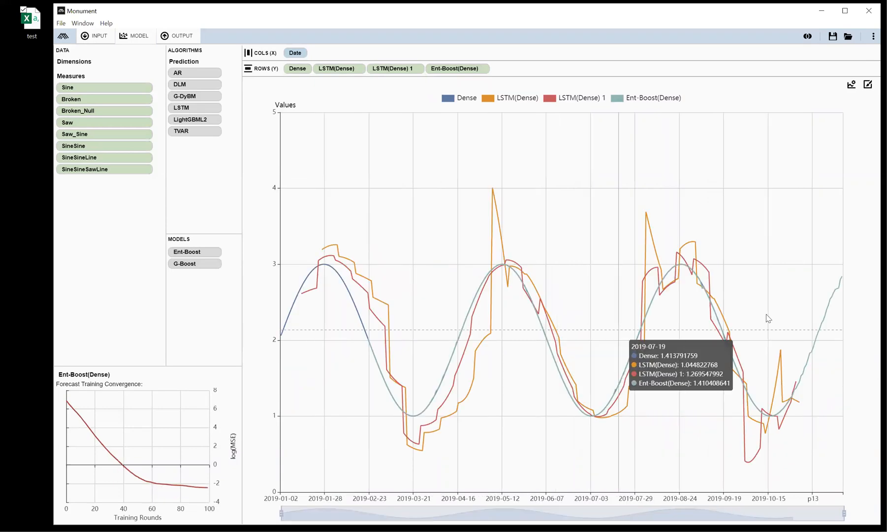
Set the lookahead period of the Ent-Boost prediction of Dense to 50.
{"action": "left_click", "coordinate": [482, 69]}
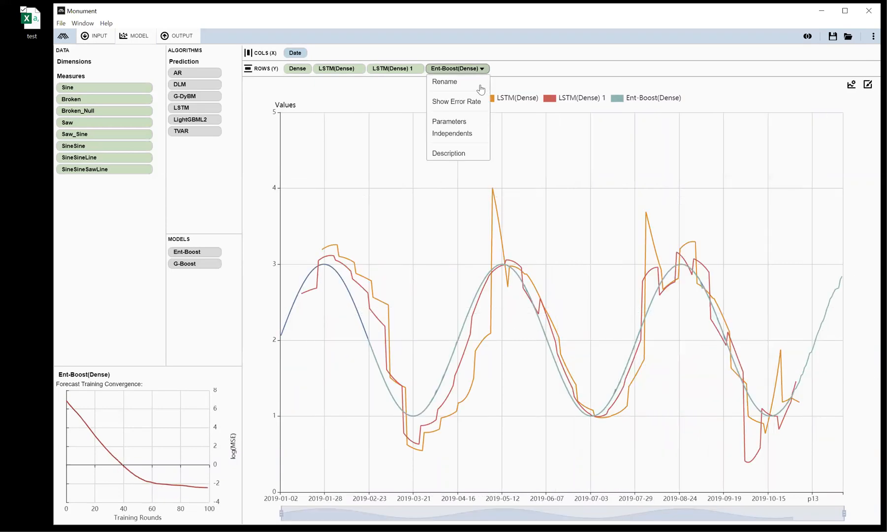
{"action": "left_click", "coordinate": [460, 121]}
{"action": "left_click_drag", "start_coordinate": [540, 294], "coordinate": [523, 295]}
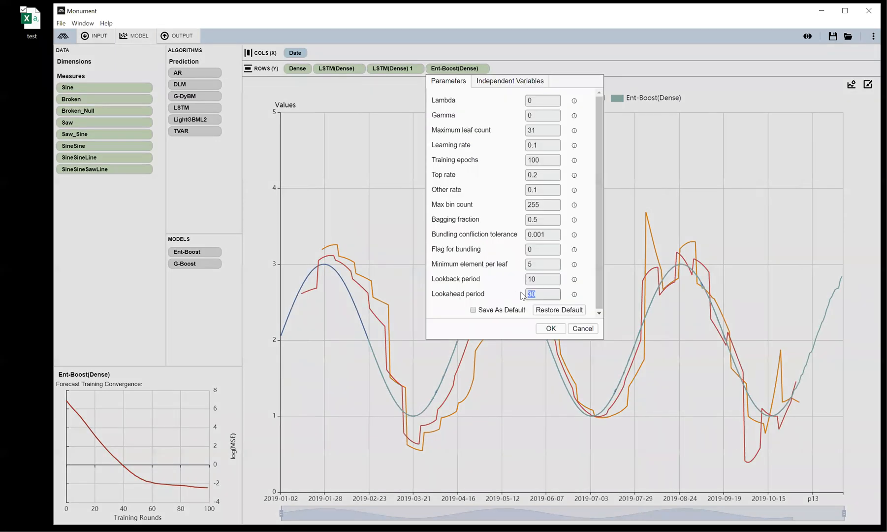
{"action": "type", "text": "50"}
{"action": "left_click", "coordinate": [551, 329]}
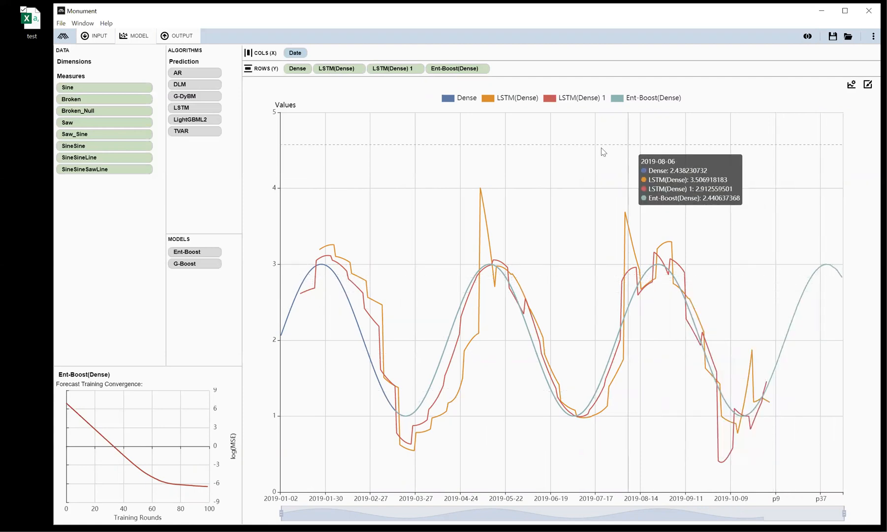
Set the G-Boost model's lookahead period to 50 and add a G-Boost prediction of Dense to the rows.
{"action": "left_click", "coordinate": [212, 266]}
{"action": "left_click", "coordinate": [204, 281]}
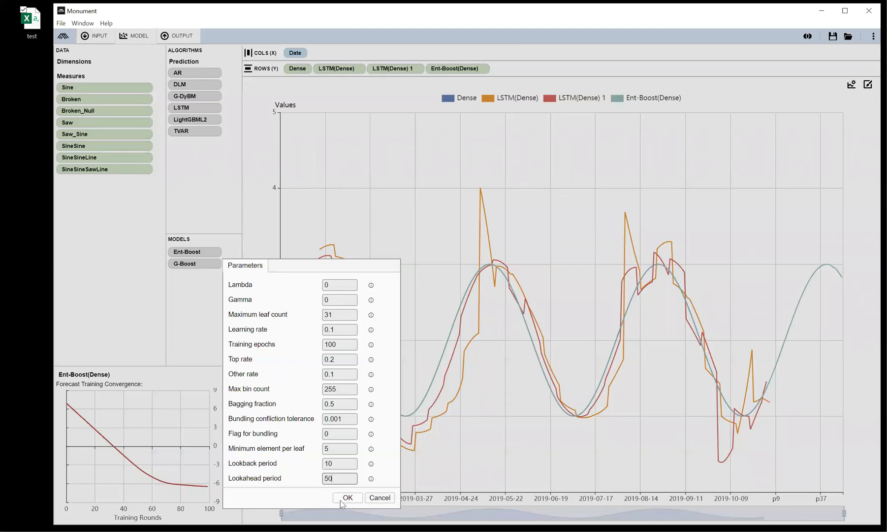
{"action": "left_click", "coordinate": [342, 499]}
{"action": "left_click_drag", "start_coordinate": [180, 263], "coordinate": [518, 71]}
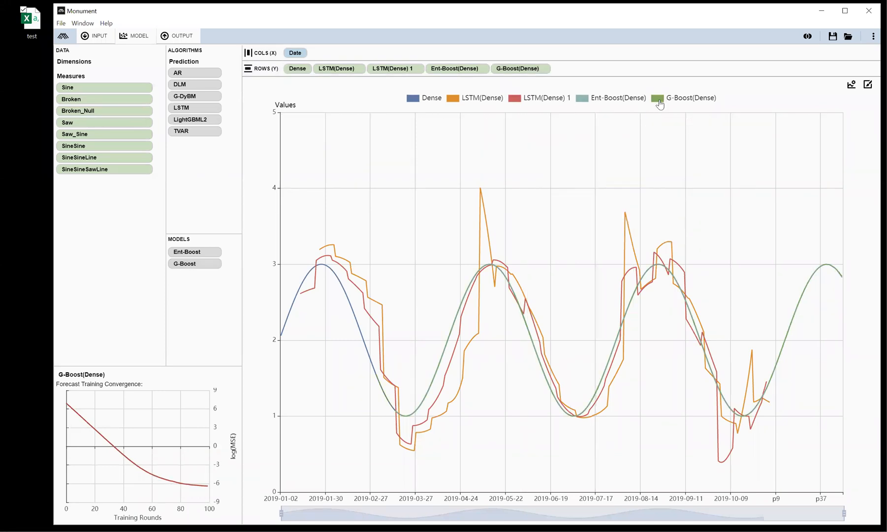
Compare the G-Boost and Ent-Boost predictions by briefly hiding Ent-Boost, and remove the G-Boost prediction from the rows.
{"action": "left_click", "coordinate": [588, 100]}
{"action": "left_click", "coordinate": [587, 101]}
{"action": "left_click_drag", "start_coordinate": [510, 69], "coordinate": [192, 274]}
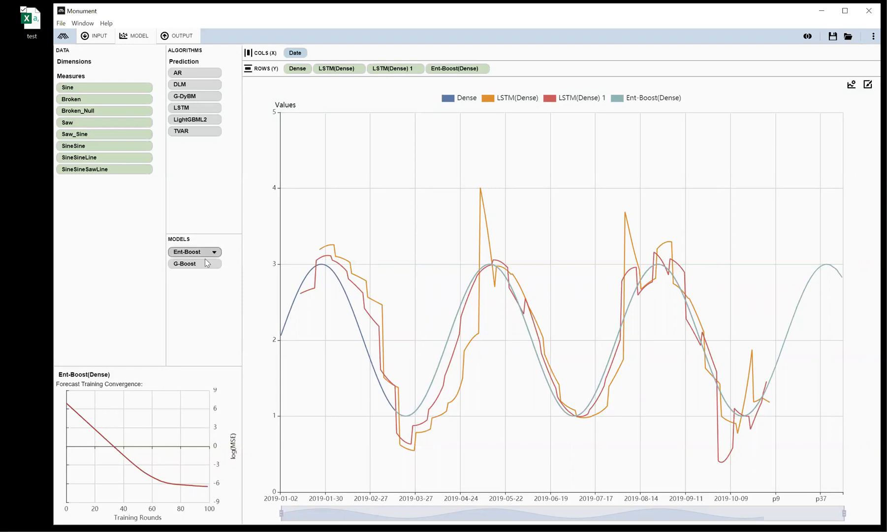
Add a LightGBML2 prediction of Dense to the rows and narrow the chart's date range to the forecast end.
{"action": "left_click_drag", "start_coordinate": [193, 123], "coordinate": [519, 71]}
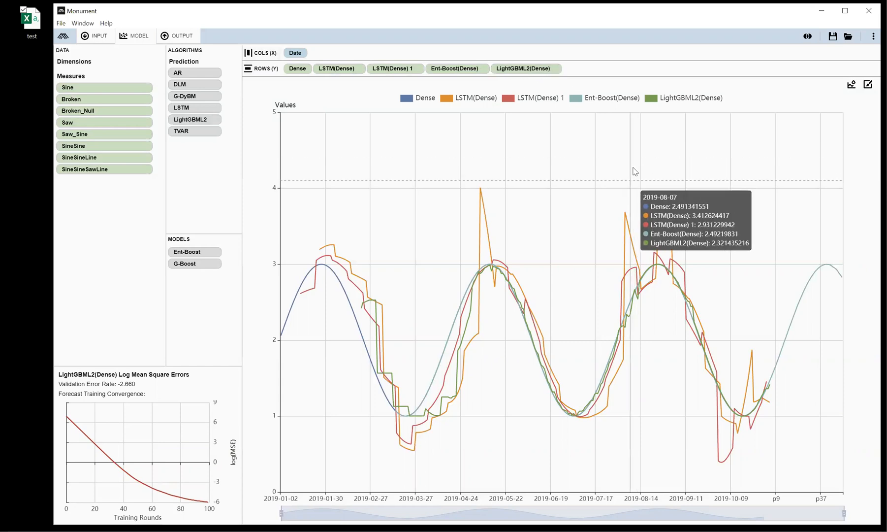
{"action": "mouse_move", "coordinate": [282, 512]}
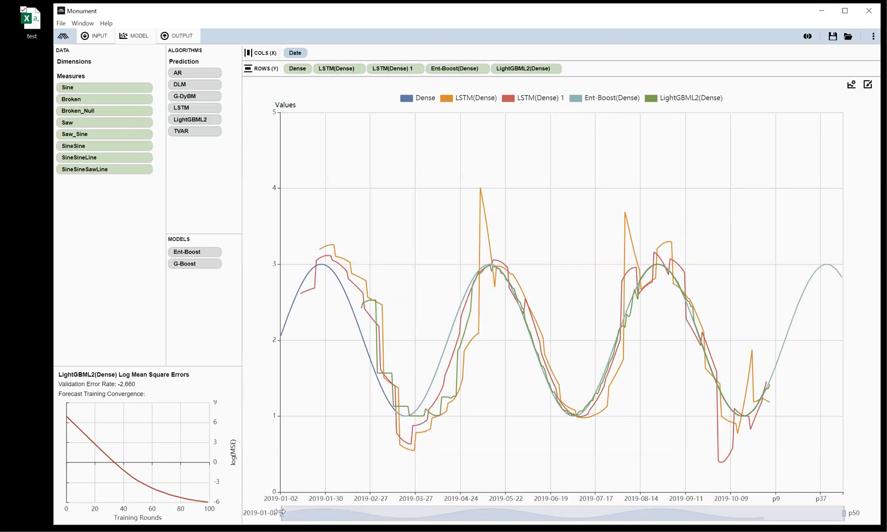
{"action": "left_click_drag", "start_coordinate": [334, 512], "coordinate": [654, 513]}
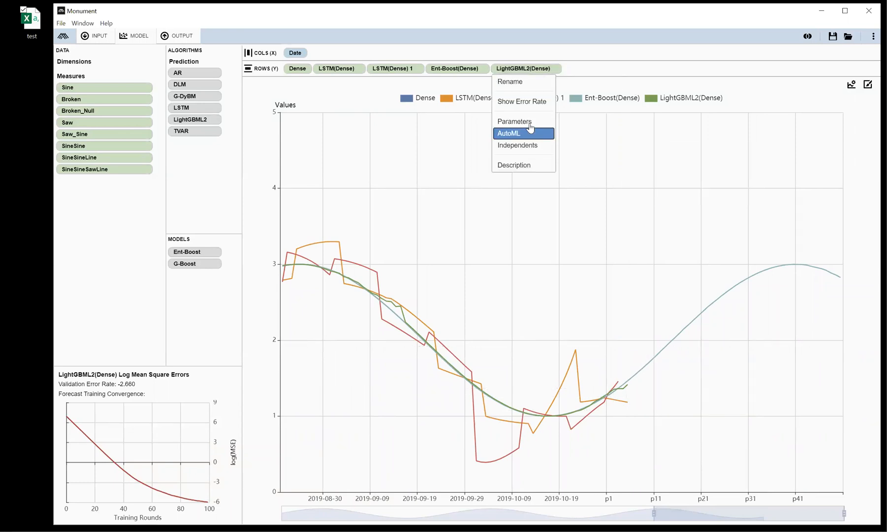
Try a lookahead period of 50 for the LightGBML2 prediction of Dense, and shorten it to 15.
{"action": "left_click", "coordinate": [529, 122]}
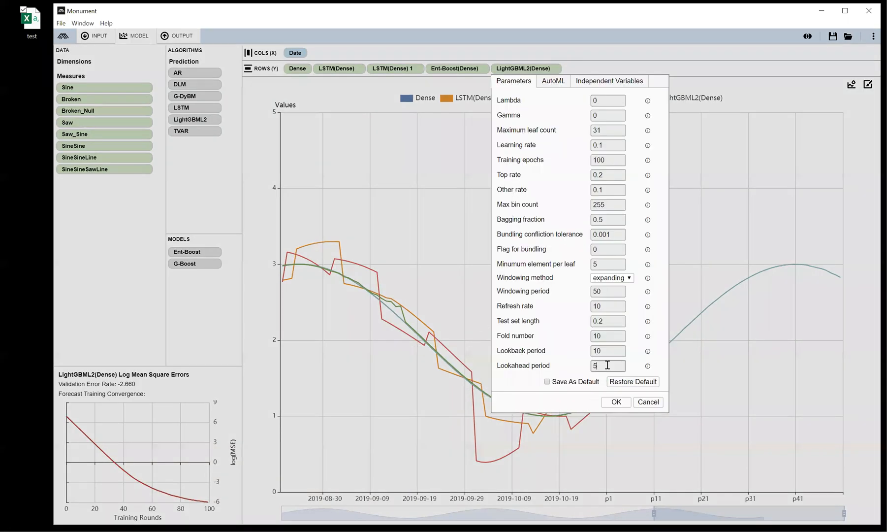
{"action": "left_click", "coordinate": [616, 403]}
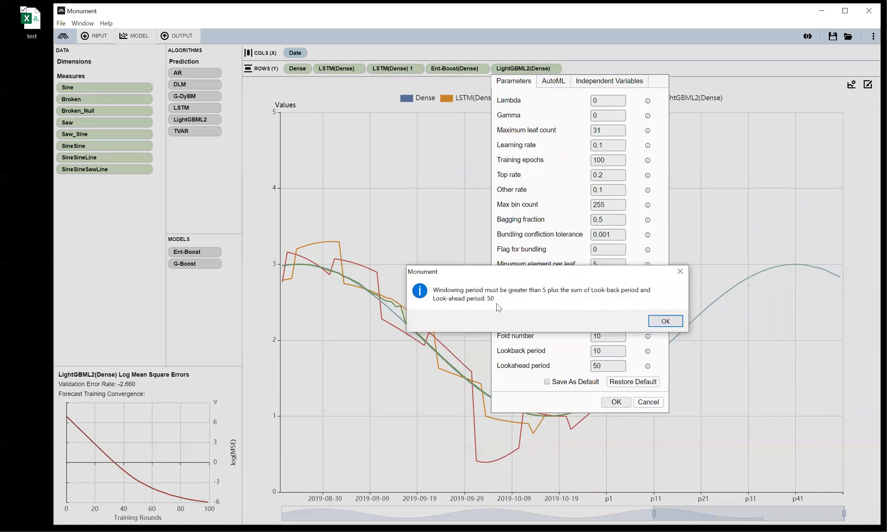
{"action": "left_click", "coordinate": [666, 320]}
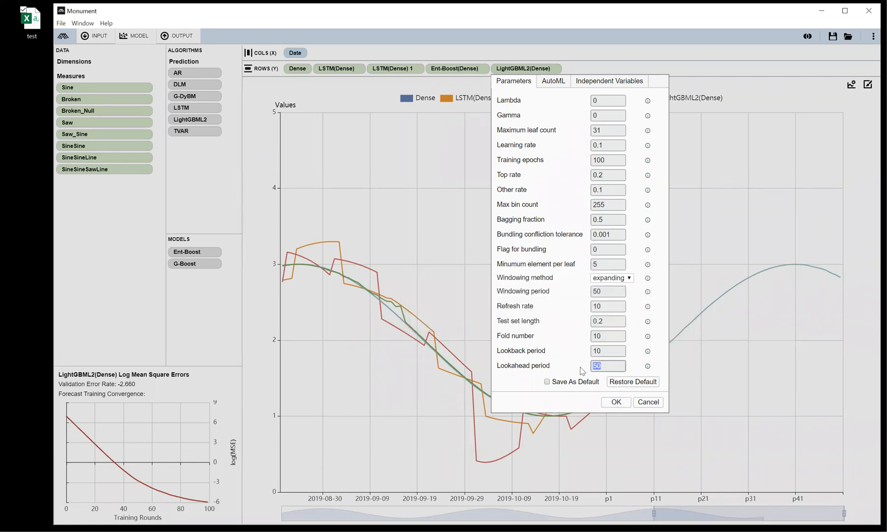
{"action": "left_click", "coordinate": [616, 405]}
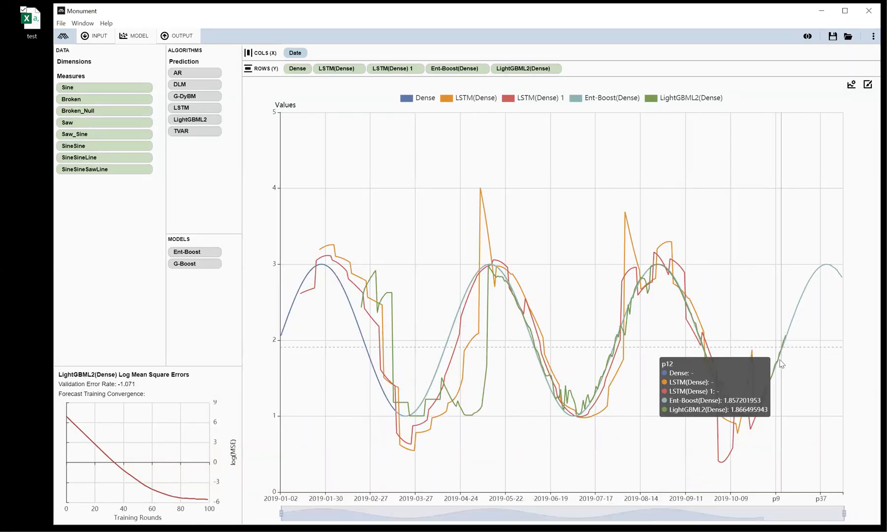
Compare the LightGBML2 and Ent-Boost forecasts over a narrowed date range with Ent-Boost hidden and shown, and restore the full range.
{"action": "left_click_drag", "start_coordinate": [283, 514], "coordinate": [672, 514]}
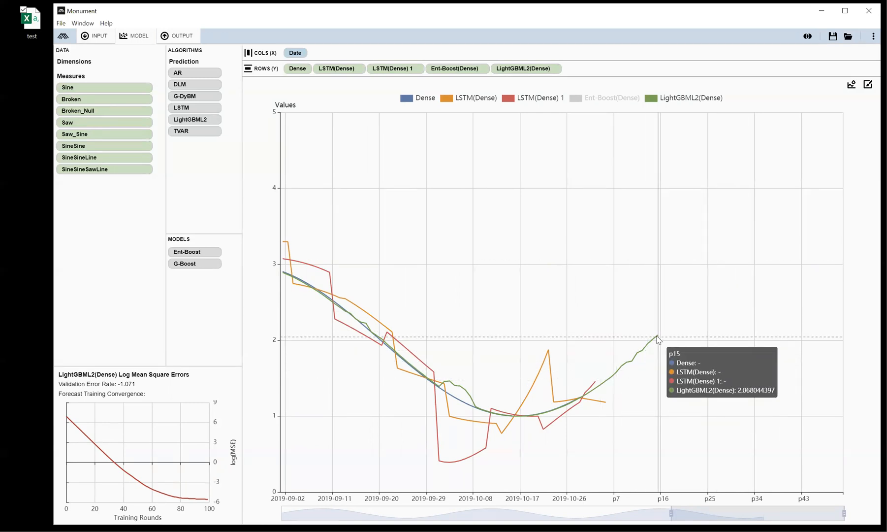
{"action": "left_click", "coordinate": [576, 99]}
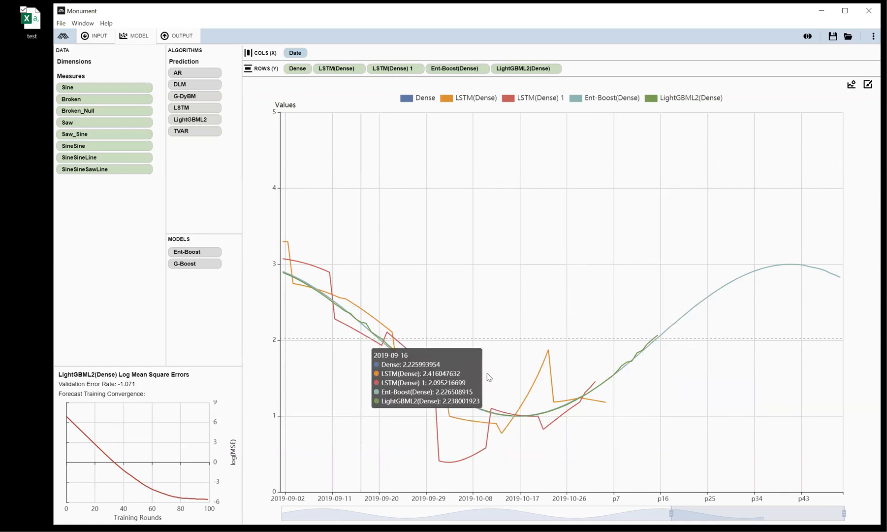
{"action": "left_click_drag", "start_coordinate": [673, 512], "coordinate": [281, 513]}
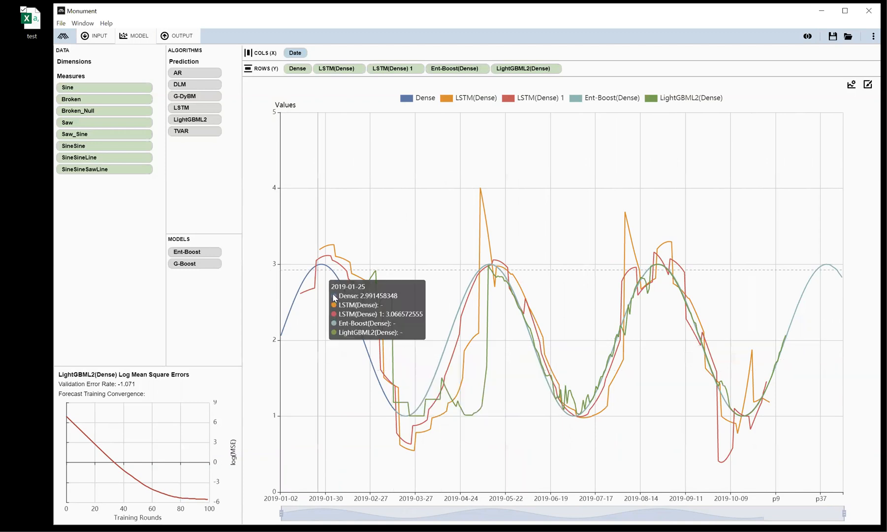
Remove both LSTM predictions, the Ent-Boost prediction and the LightGBML2 prediction of Dense from the rows.
{"action": "left_click_drag", "start_coordinate": [336, 70], "coordinate": [177, 179]}
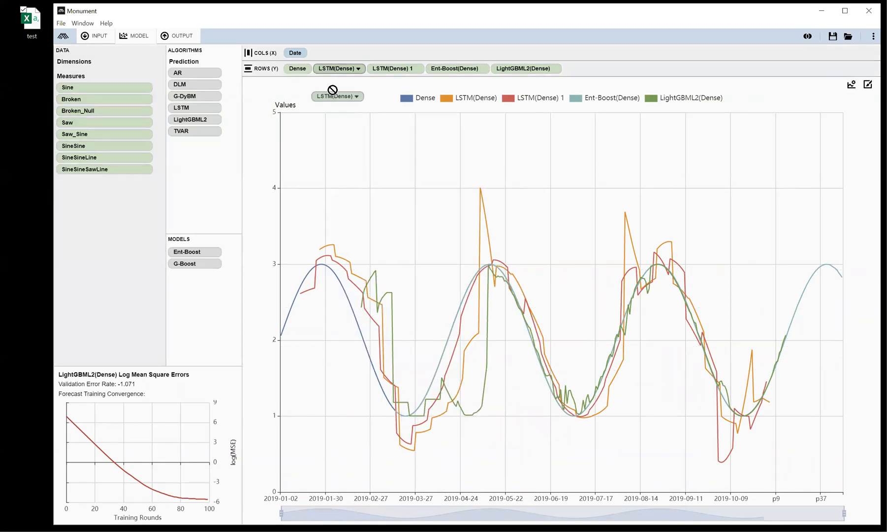
{"action": "left_click_drag", "start_coordinate": [336, 82], "coordinate": [197, 196]}
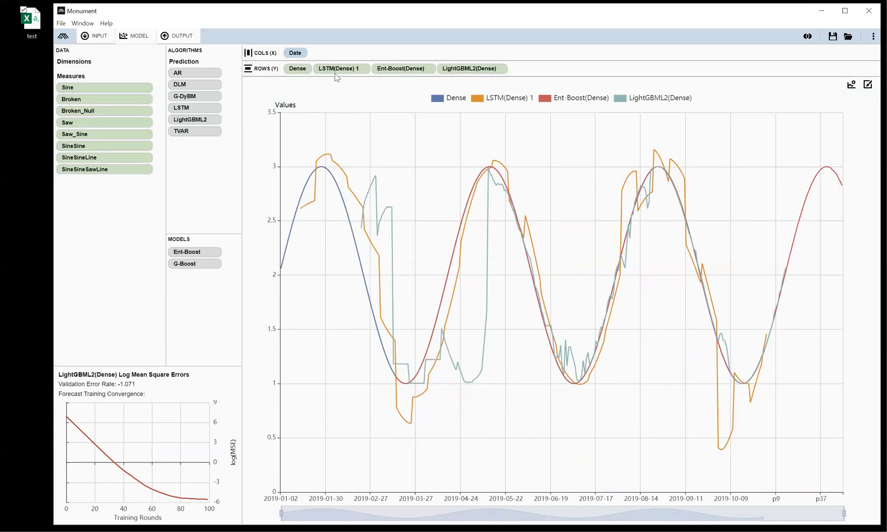
{"action": "left_click_drag", "start_coordinate": [318, 82], "coordinate": [193, 179]}
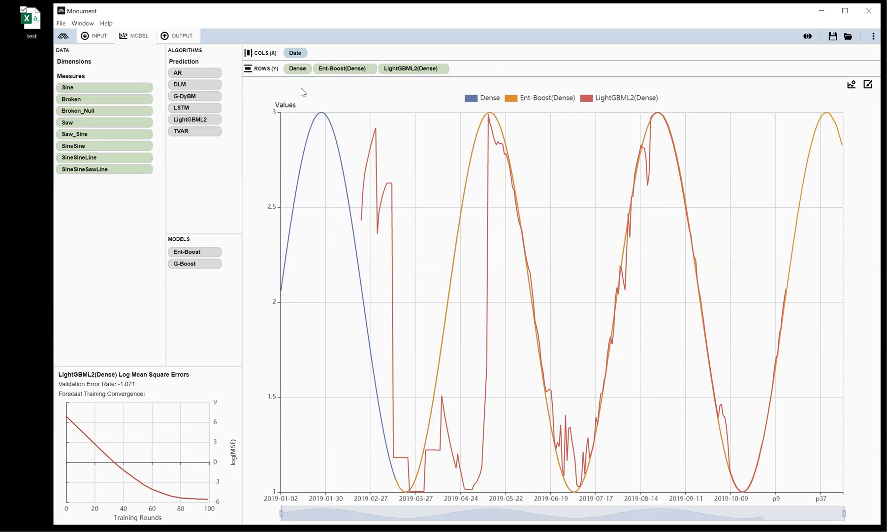
{"action": "left_click_drag", "start_coordinate": [330, 71], "coordinate": [193, 274]}
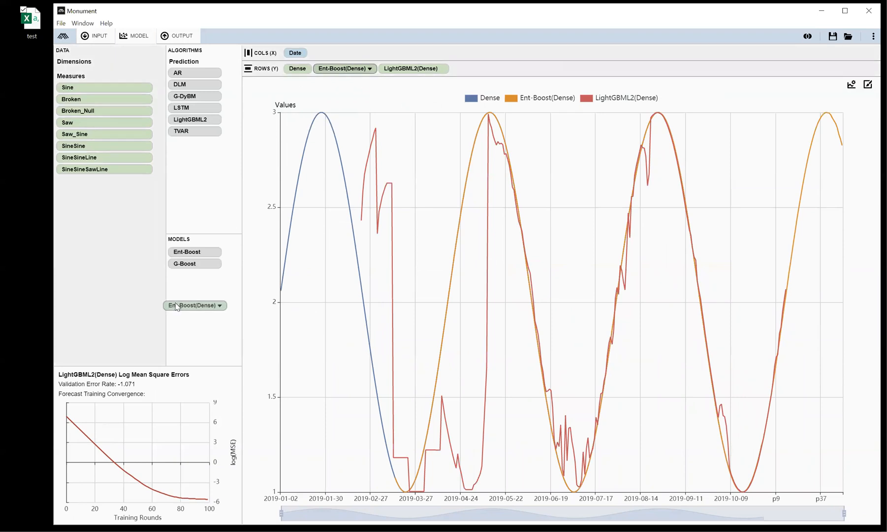
{"action": "left_click_drag", "start_coordinate": [177, 307], "coordinate": [177, 307]}
{"action": "left_click_drag", "start_coordinate": [348, 68], "coordinate": [209, 284]}
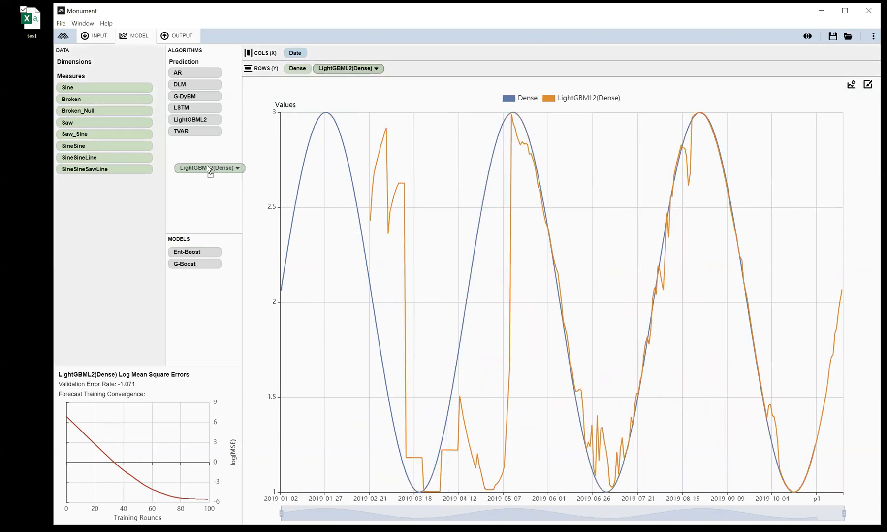
{"action": "left_click_drag", "start_coordinate": [205, 151], "coordinate": [205, 151]}
Replace Dense with SineSineLine in the rows and add an Ent-Boost prediction of it.
{"action": "mouse_move", "coordinate": [301, 70]}
{"action": "left_mouse_down"}
{"action": "mouse_move", "coordinate": [107, 151]}
{"action": "mouse_move", "coordinate": [96, 169]}
{"action": "mouse_move", "coordinate": [263, 75]}
{"action": "mouse_move", "coordinate": [292, 69]}
{"action": "left_mouse_up"}
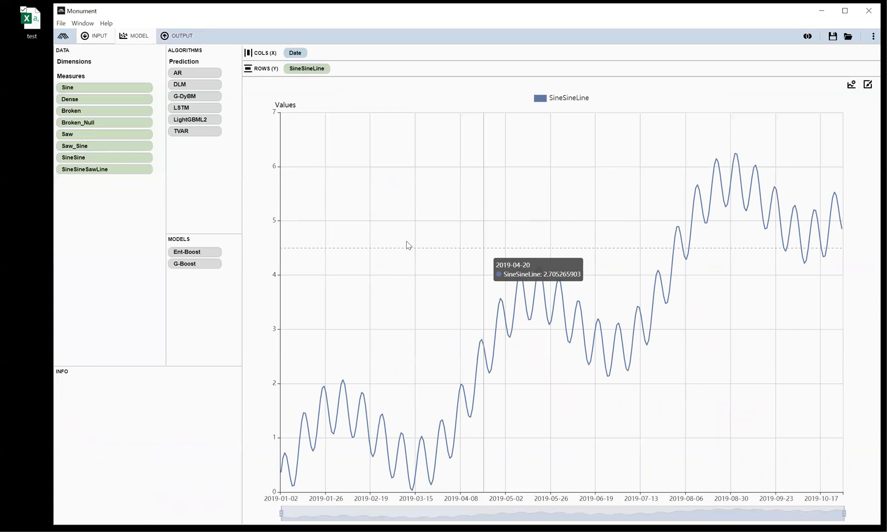
{"action": "left_click_drag", "start_coordinate": [190, 255], "coordinate": [367, 74]}
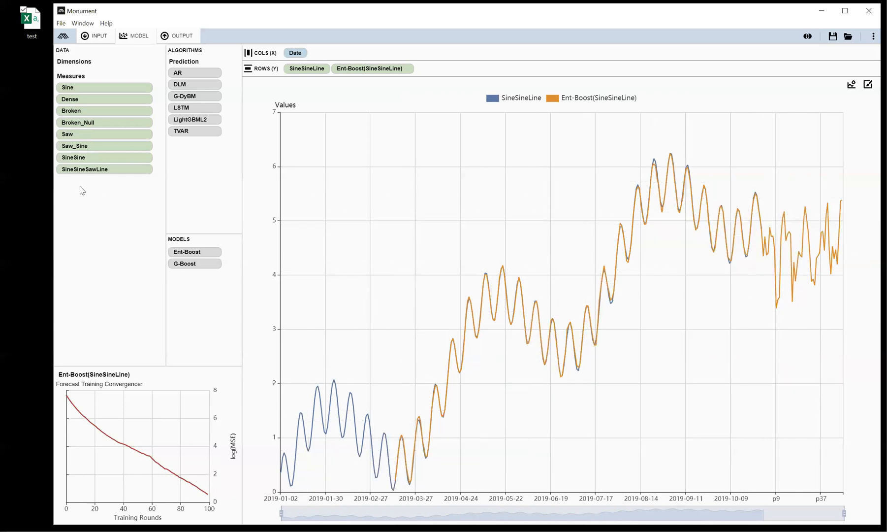
Add SineSine to the rows and select it as an independent variable of the Ent-Boost prediction of SineSineLine.
{"action": "left_click_drag", "start_coordinate": [83, 160], "coordinate": [301, 68]}
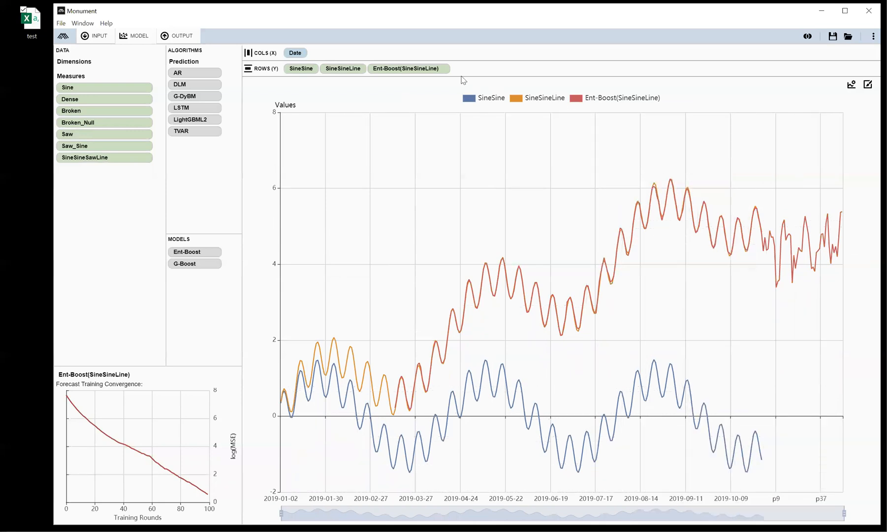
{"action": "left_click", "coordinate": [443, 69]}
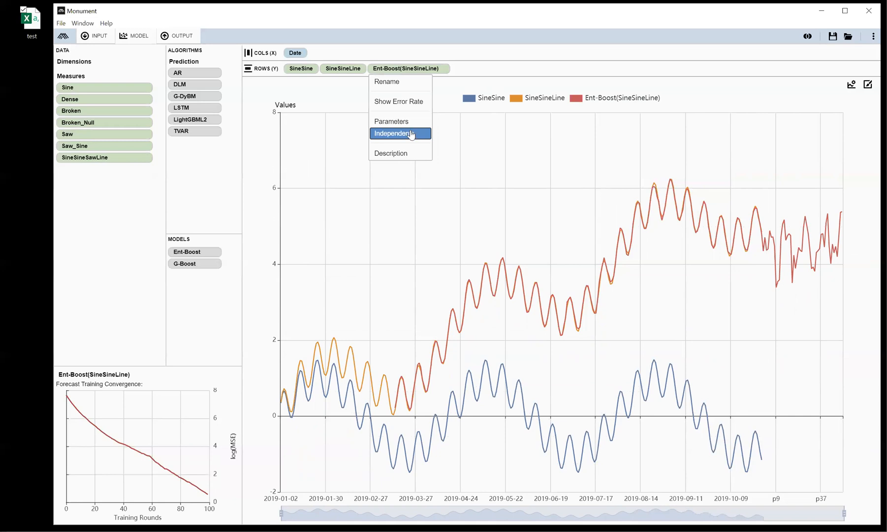
{"action": "left_click", "coordinate": [412, 134]}
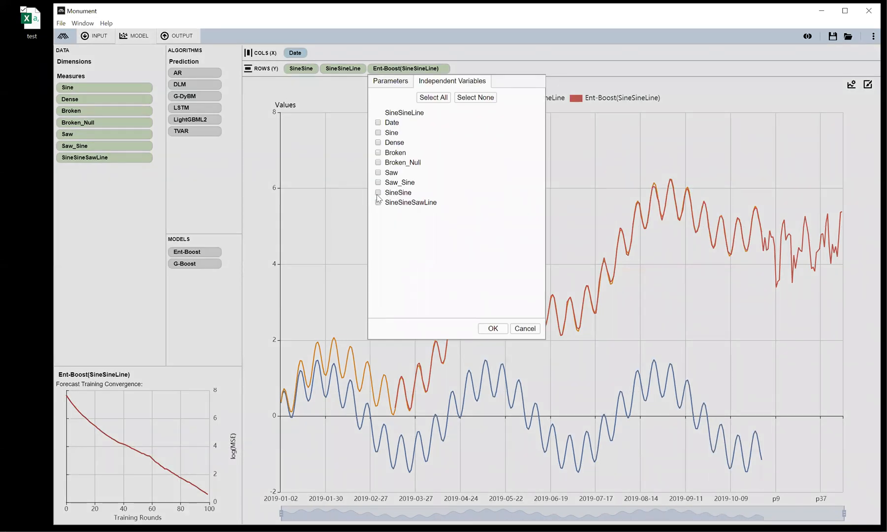
{"action": "left_click", "coordinate": [491, 328]}
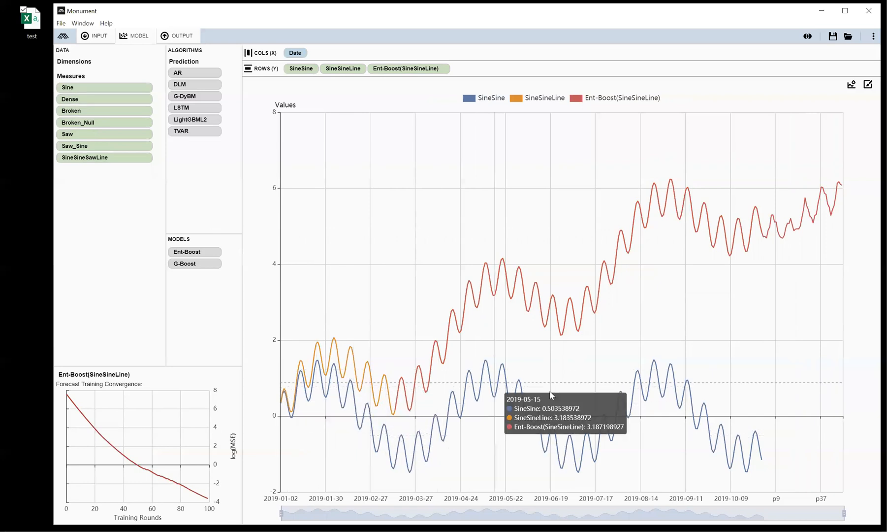
Add Dense to the rows and include it among the Ent-Boost prediction's independent variables alongside SineSine.
{"action": "left_click_drag", "start_coordinate": [73, 101], "coordinate": [320, 73]}
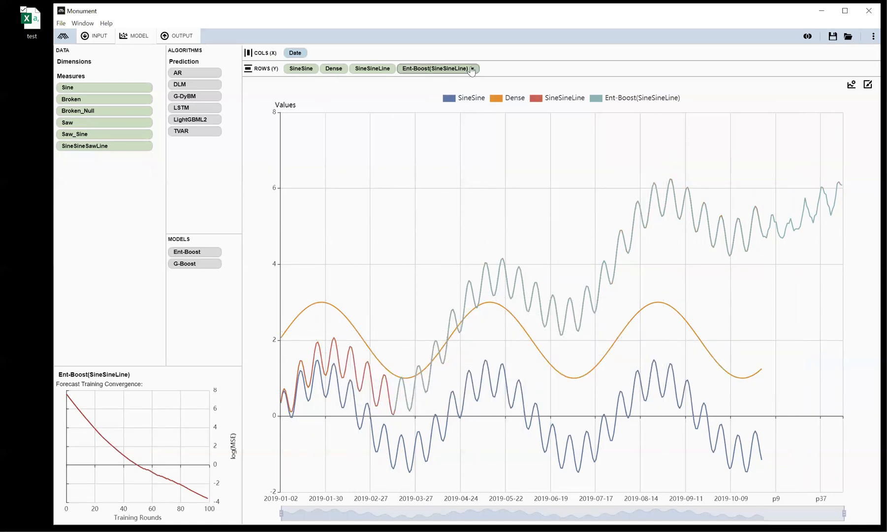
{"action": "left_click", "coordinate": [446, 133]}
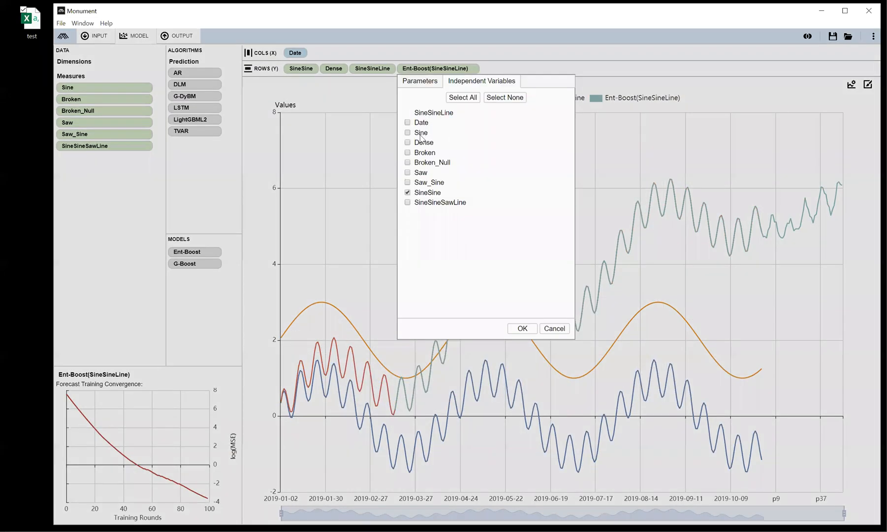
{"action": "left_click", "coordinate": [523, 328]}
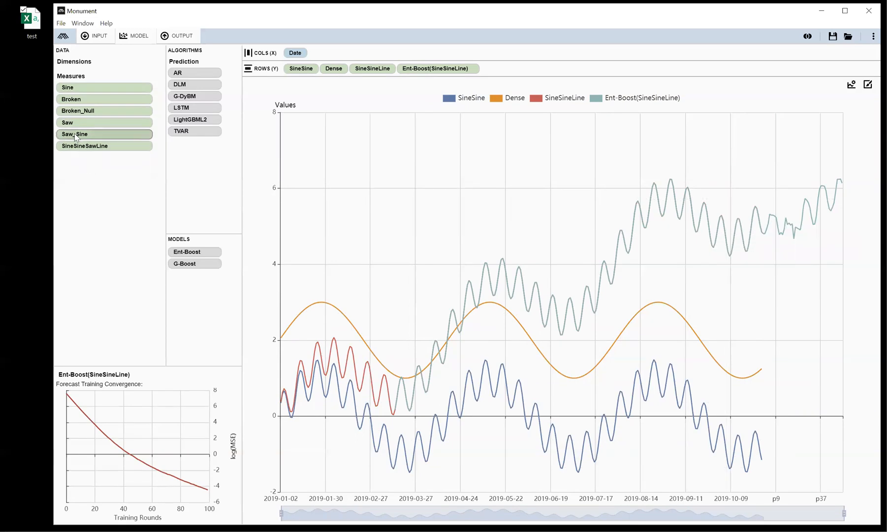
Add Saw_Sine to the rows and include it among the Ent-Boost prediction's independent variables.
{"action": "left_click_drag", "start_coordinate": [69, 138], "coordinate": [164, 139]}
{"action": "left_click_drag", "start_coordinate": [304, 84], "coordinate": [356, 77]}
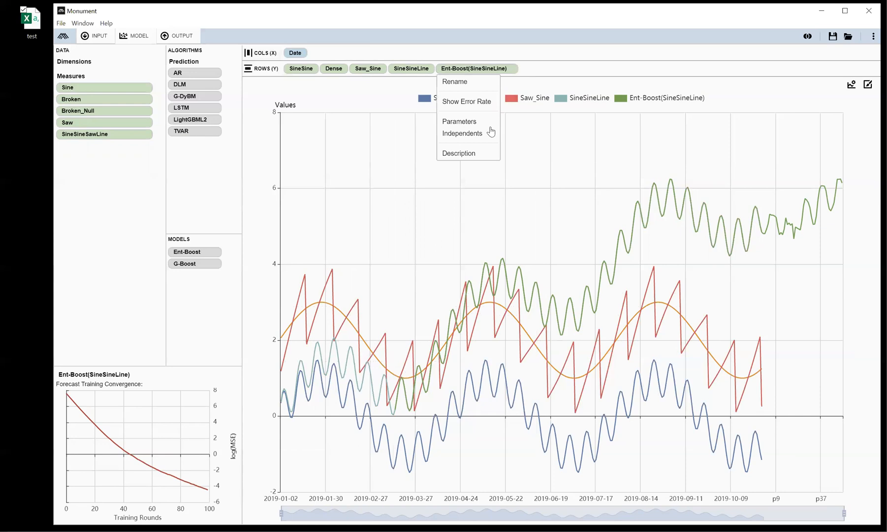
{"action": "left_click", "coordinate": [471, 139]}
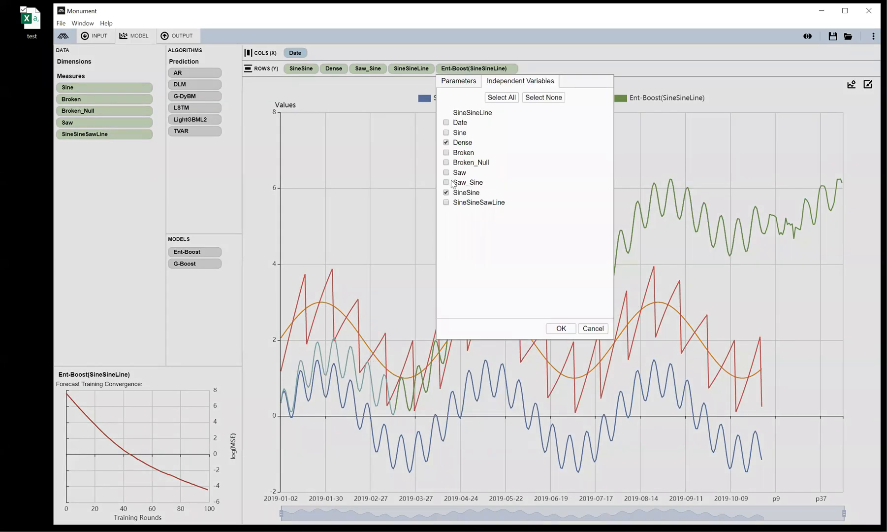
{"action": "left_click", "coordinate": [561, 329]}
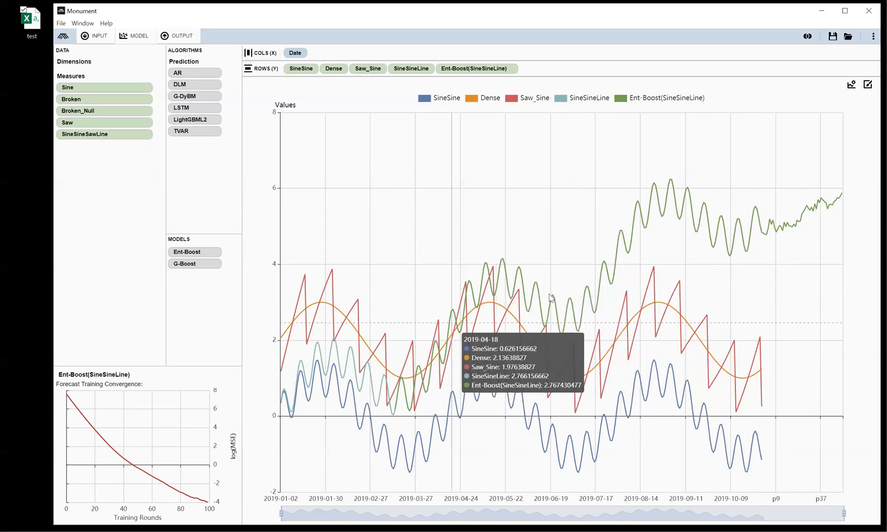
Take Saw_Sine out of the Ent-Boost prediction's independent variables, leaving Dense and SineSine selected.
{"action": "left_click", "coordinate": [510, 70]}
{"action": "left_click", "coordinate": [484, 134]}
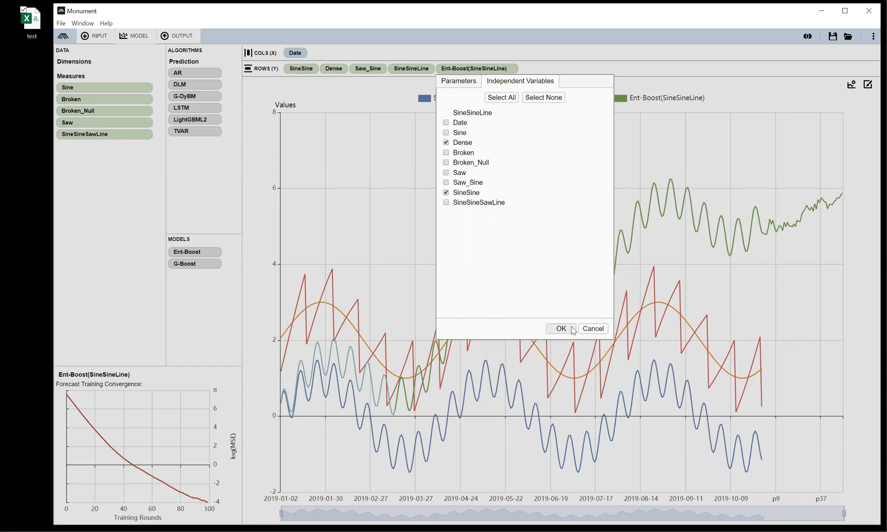
{"action": "left_click", "coordinate": [562, 328]}
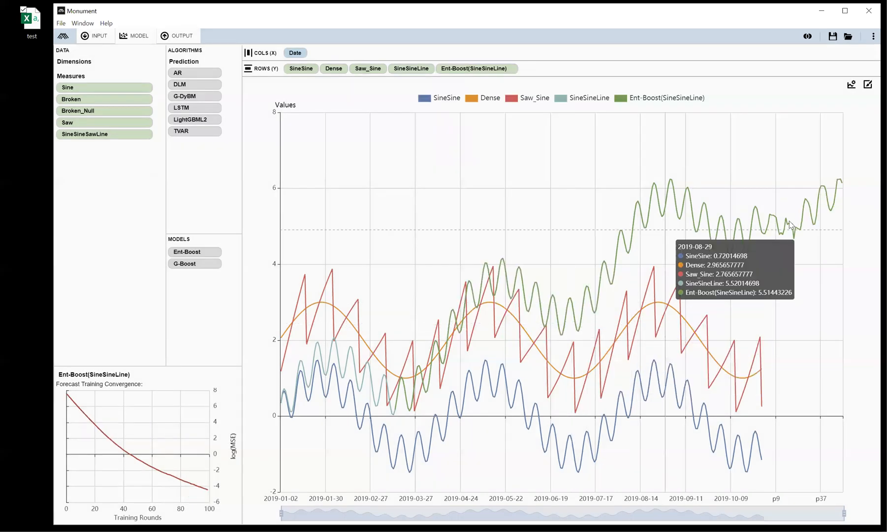
Try Saw as an additional independent variable of the Ent-Boost prediction, and deselect it again.
{"action": "left_click", "coordinate": [510, 69]}
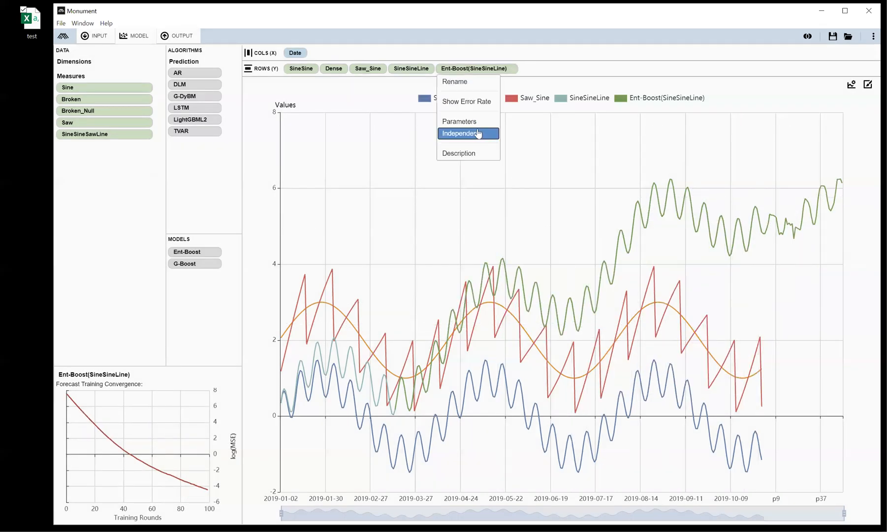
{"action": "left_click", "coordinate": [468, 134]}
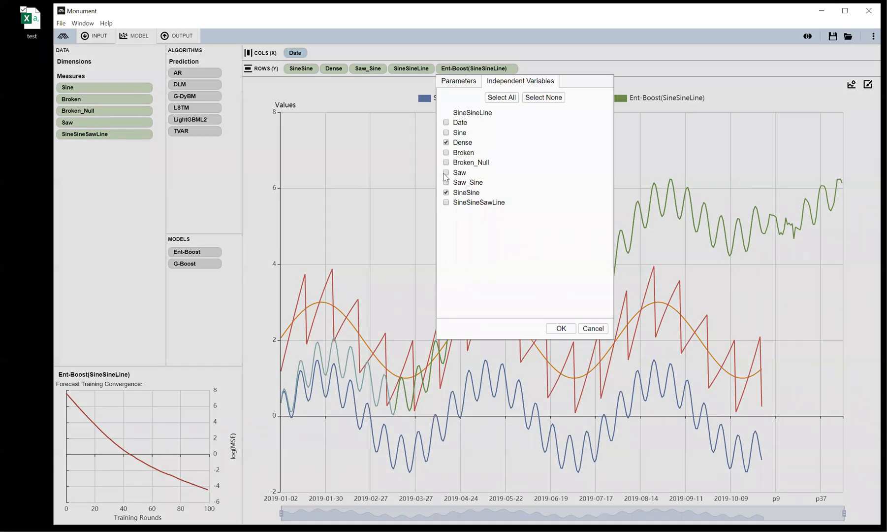
{"action": "left_click", "coordinate": [561, 329]}
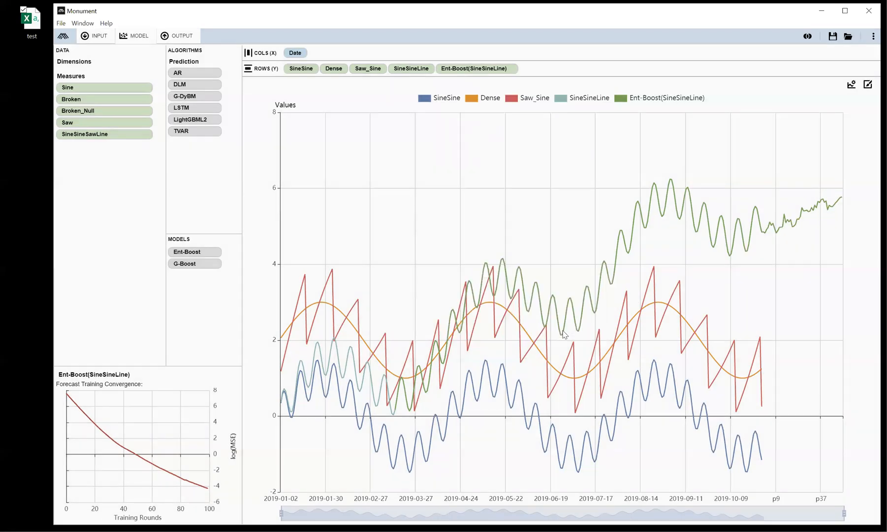
{"action": "left_click", "coordinate": [520, 70]}
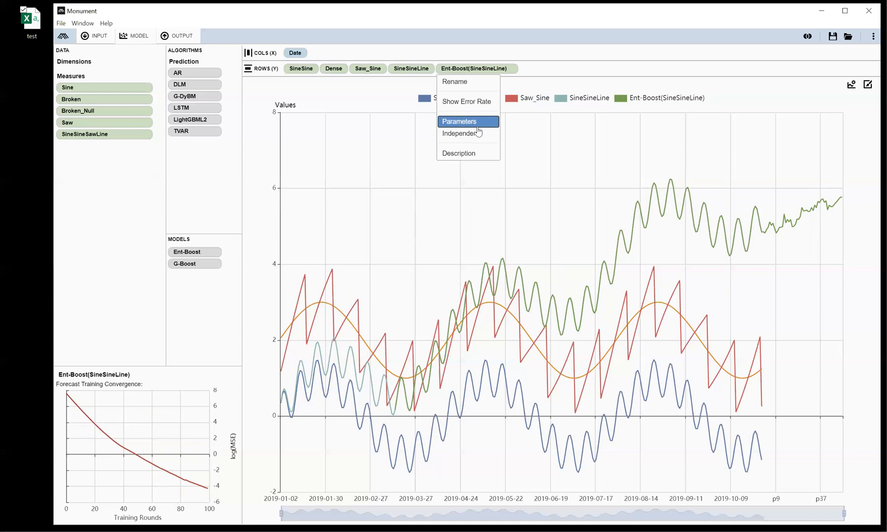
{"action": "left_click", "coordinate": [468, 133]}
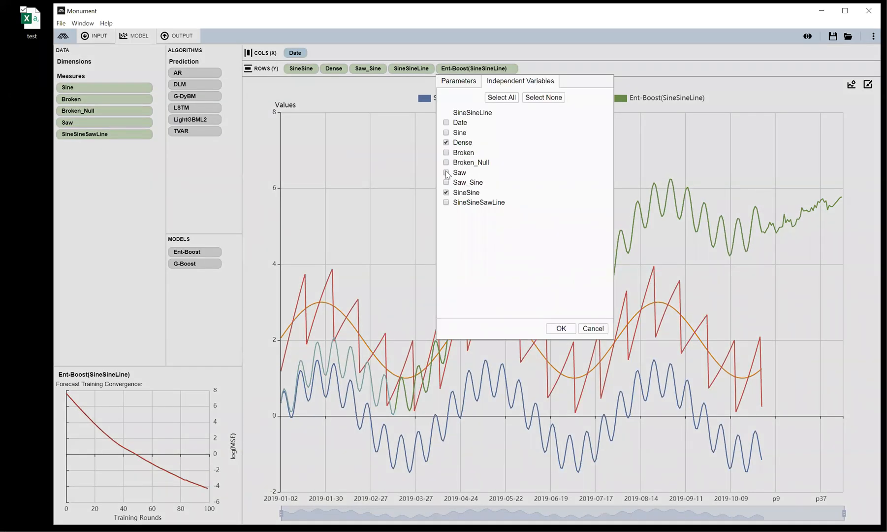
{"action": "left_click", "coordinate": [562, 328]}
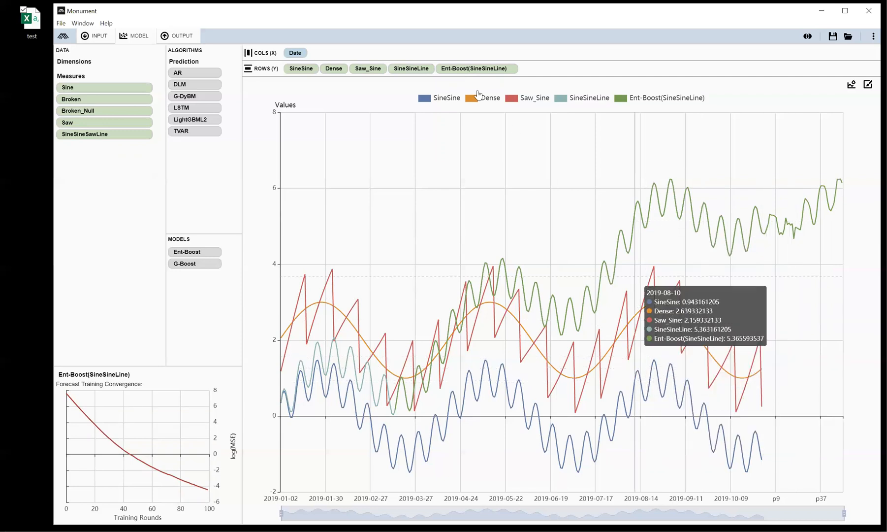
Remove Dense from the Ent-Boost prediction's independent variables so that only SineSine is used.
{"action": "left_click", "coordinate": [511, 70]}
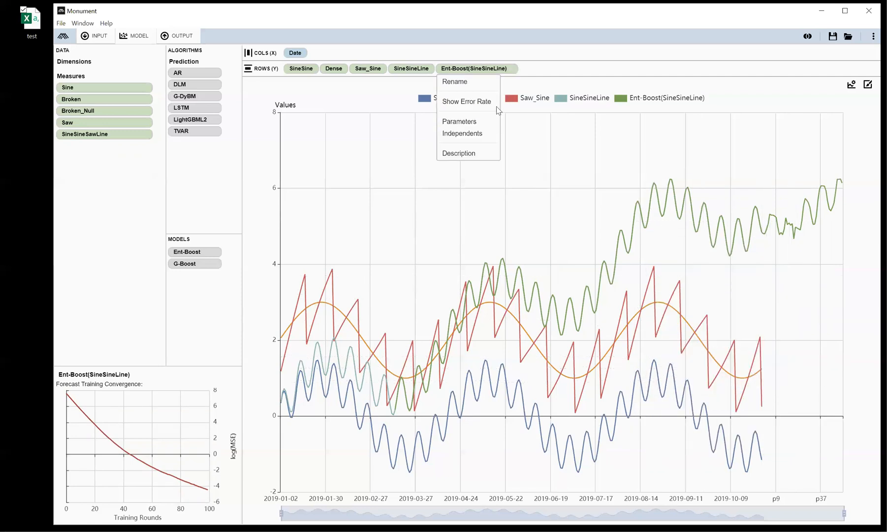
{"action": "left_click", "coordinate": [606, 71]}
{"action": "left_click", "coordinate": [511, 70]}
{"action": "left_click", "coordinate": [480, 136]}
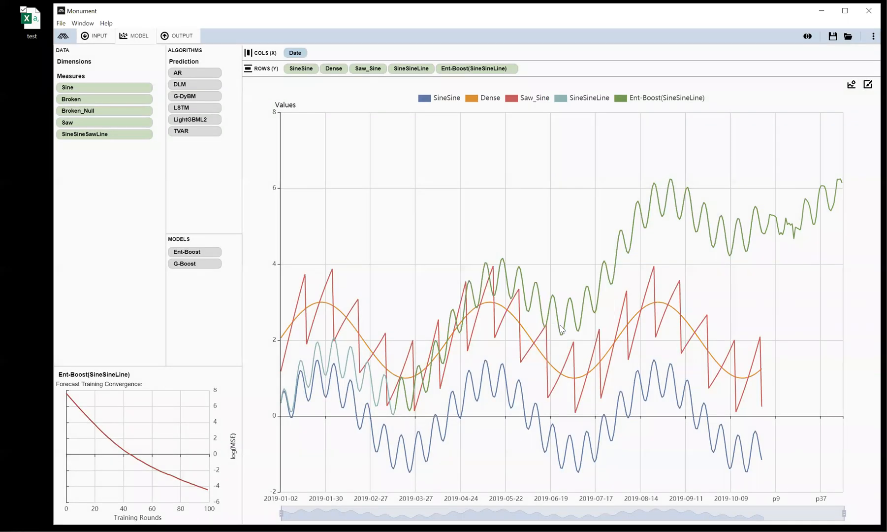
{"action": "left_click", "coordinate": [561, 328]}
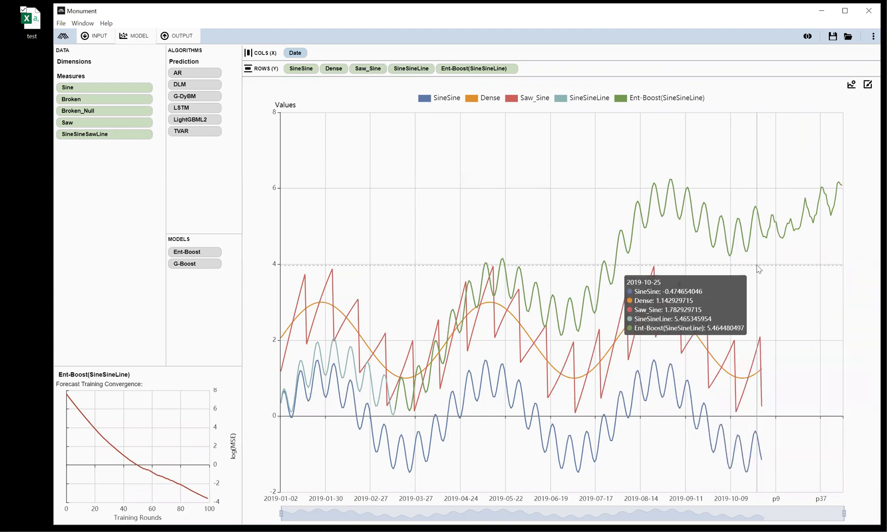
Add a G-Boost prediction of SineSineLine to the rows and remove the Ent-Boost prediction.
{"action": "left_click_drag", "start_coordinate": [175, 264], "coordinate": [542, 71]}
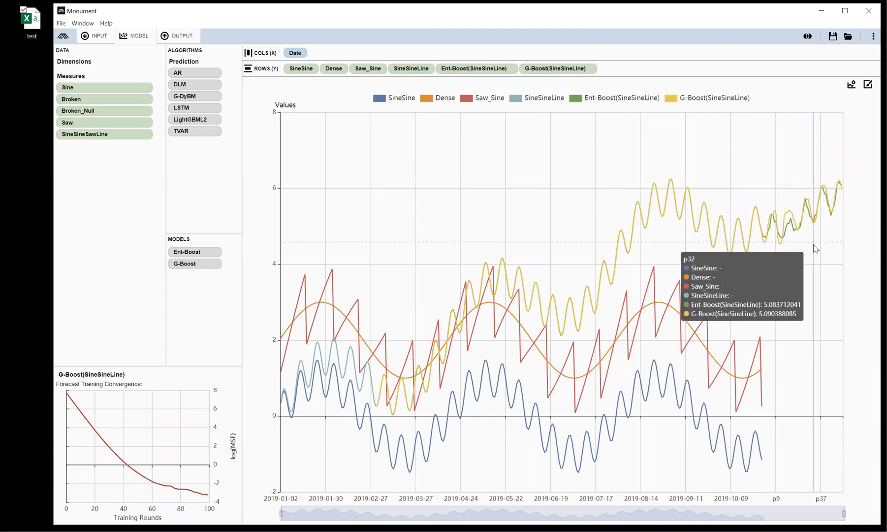
{"action": "left_click_drag", "start_coordinate": [321, 226], "coordinate": [207, 293]}
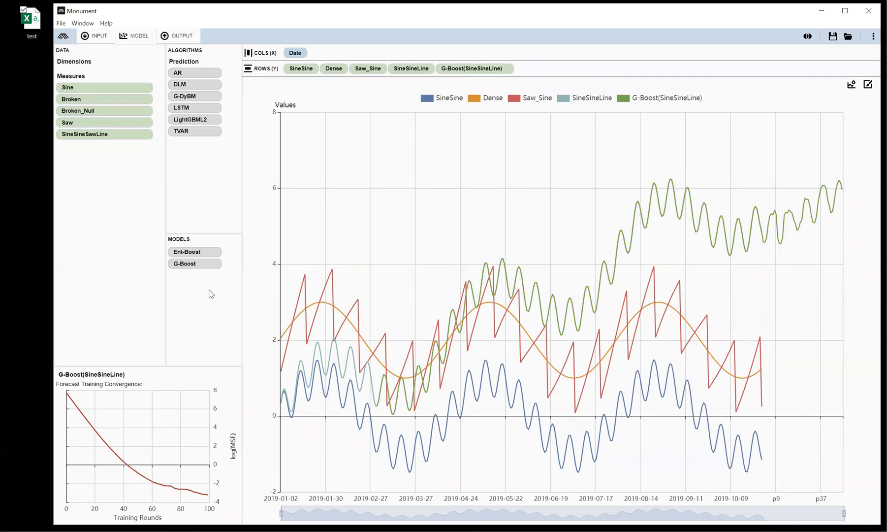
Set the G-Boost prediction's independent variables to Dense, Saw_Sine and SineSine.
{"action": "left_click", "coordinate": [505, 70]}
{"action": "left_click", "coordinate": [470, 132]}
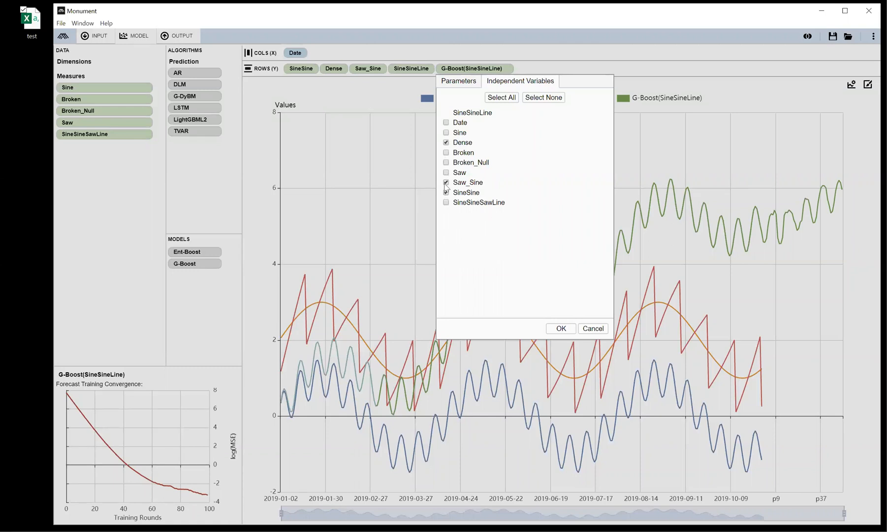
{"action": "left_click", "coordinate": [560, 329]}
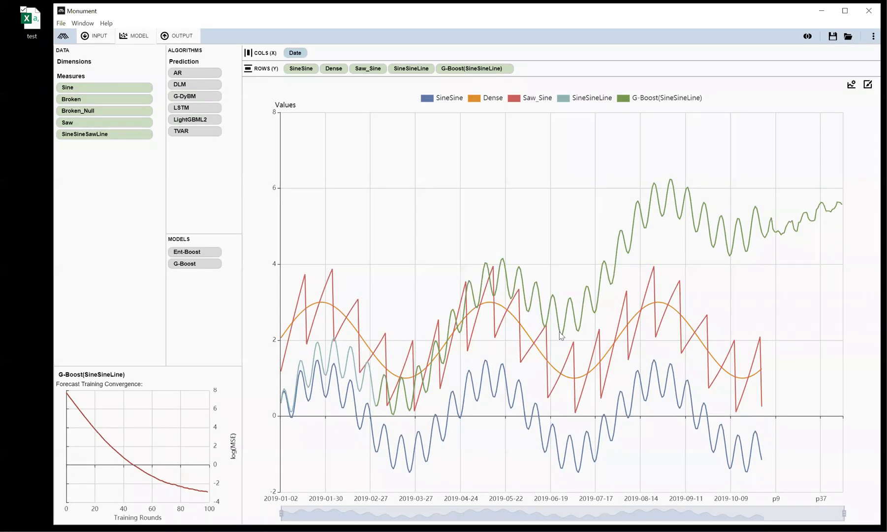
Deselect Saw_Sine as an independent variable of the G-Boost prediction, and add the Saw measure to the rows.
{"action": "left_click", "coordinate": [505, 69]}
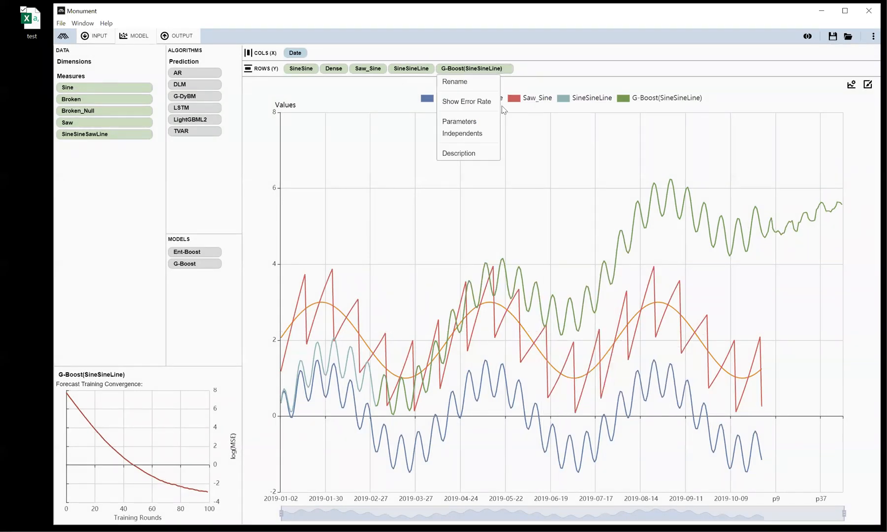
{"action": "left_click", "coordinate": [485, 134]}
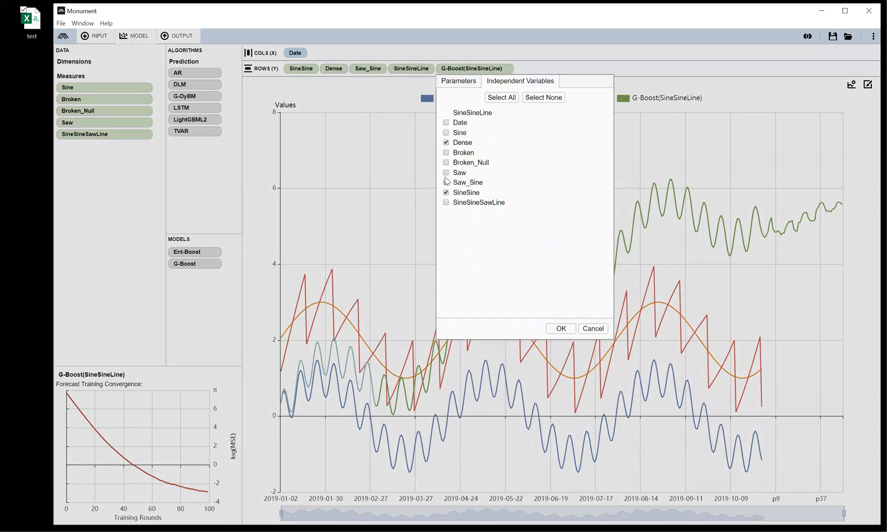
{"action": "left_click", "coordinate": [560, 329]}
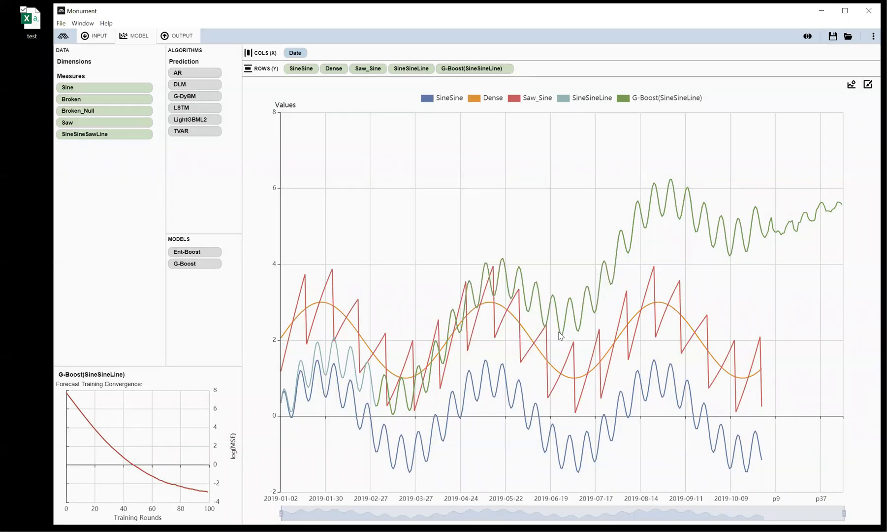
{"action": "left_click_drag", "start_coordinate": [84, 123], "coordinate": [346, 75]}
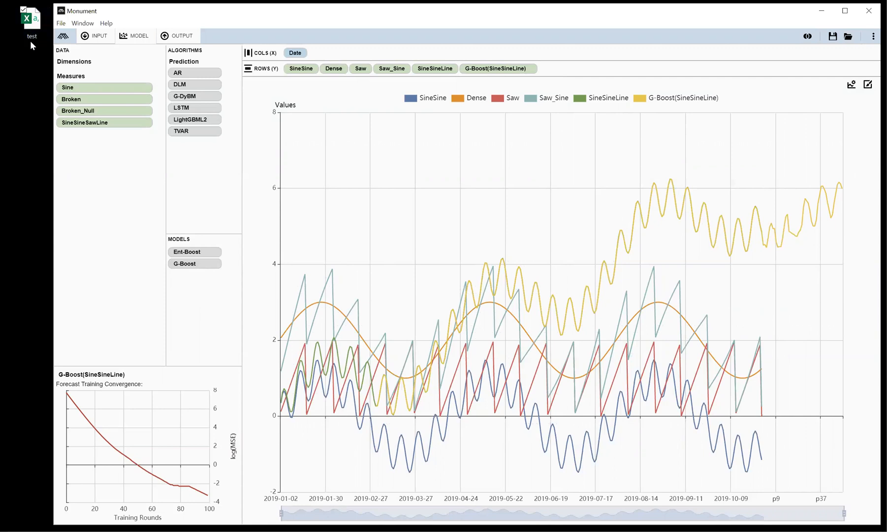
Open the test CSV file in Excel, examine its Date, Sine, Dense, Broken and Saw columns, and close it without saving.
{"action": "double_click", "coordinate": [35, 26]}
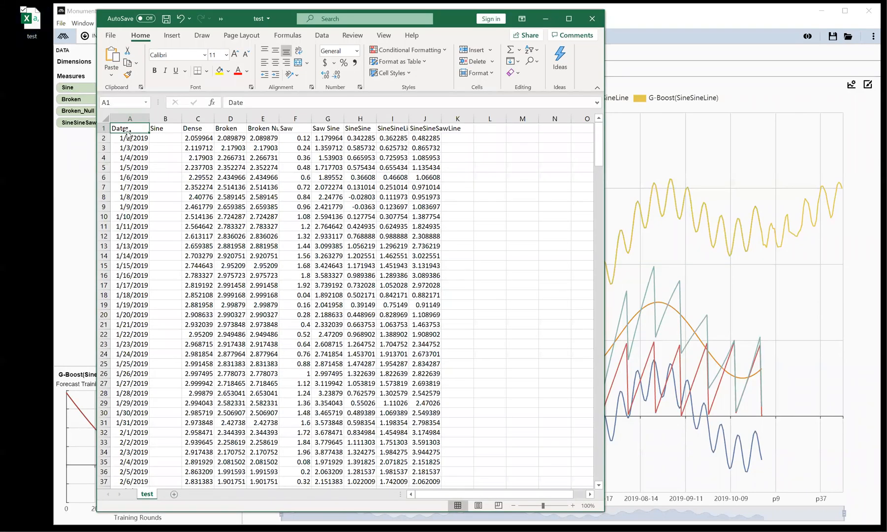
{"action": "left_click_drag", "start_coordinate": [129, 142], "coordinate": [132, 294]}
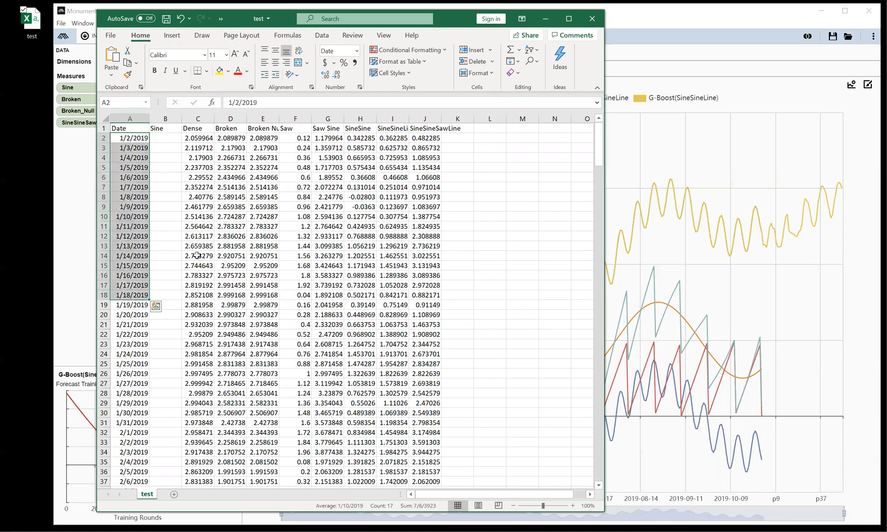
{"action": "left_click_drag", "start_coordinate": [194, 141], "coordinate": [199, 285]}
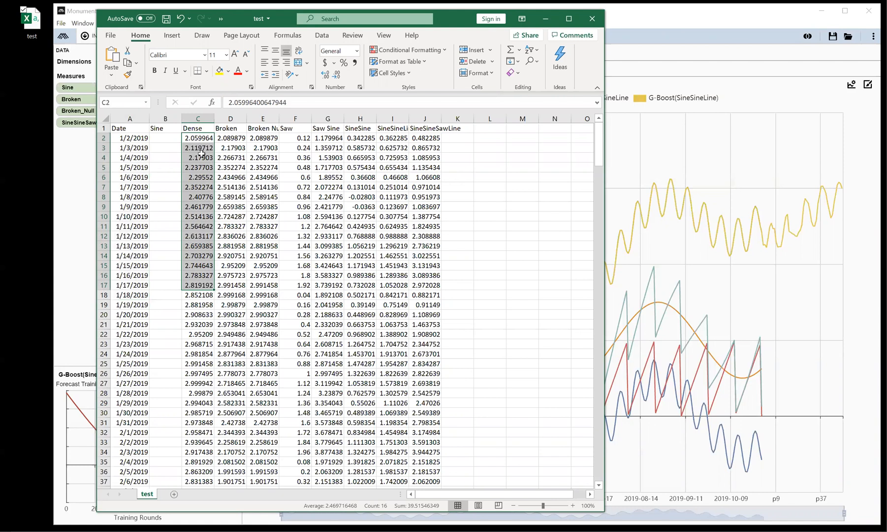
{"action": "left_click_drag", "start_coordinate": [200, 153], "coordinate": [198, 325]}
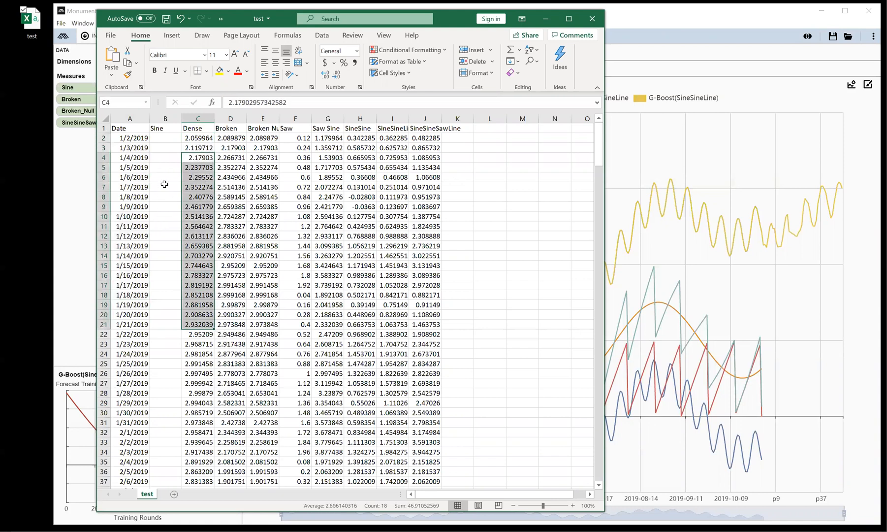
{"action": "left_click_drag", "start_coordinate": [164, 184], "coordinate": [165, 320]}
{"action": "left_click_drag", "start_coordinate": [241, 148], "coordinate": [261, 217]}
{"action": "left_click", "coordinate": [295, 177]}
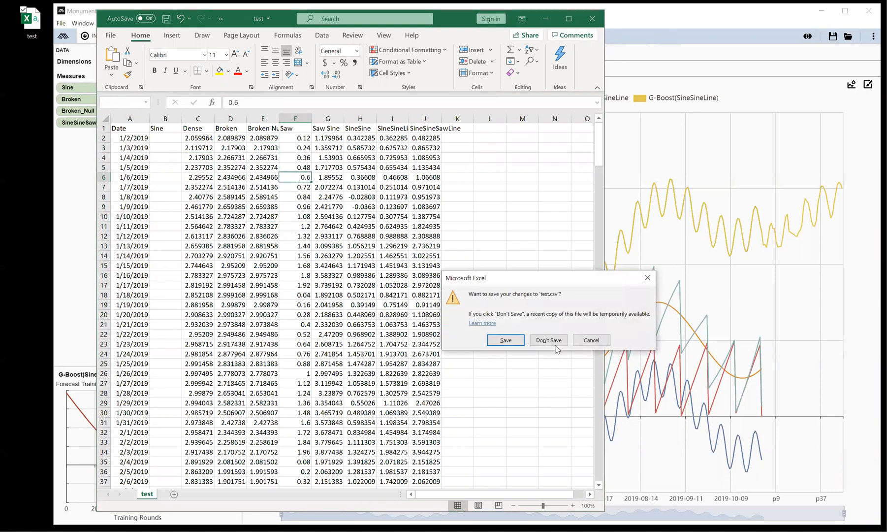
{"action": "left_click", "coordinate": [549, 341]}
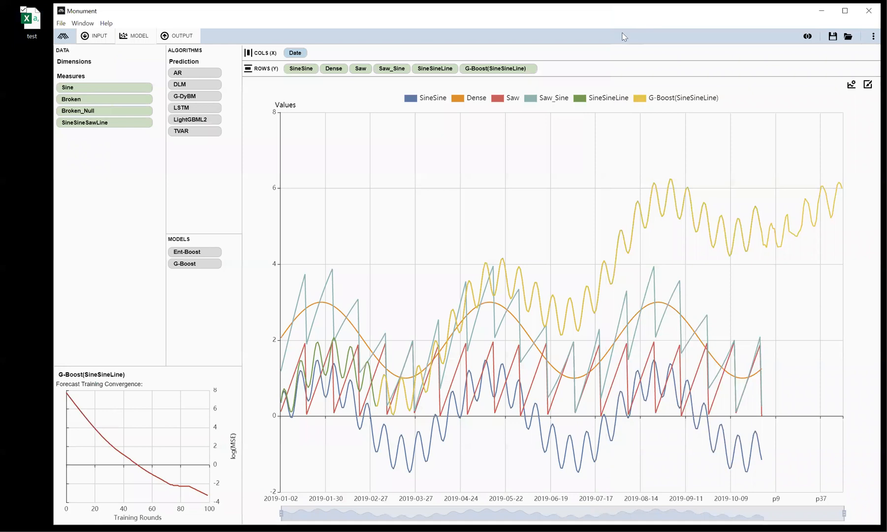
Clear the rows by removing the G-Boost prediction and the SineSineLine, Saw_Sine, Saw, Dense and SineSine measures.
{"action": "left_click_drag", "start_coordinate": [482, 71], "coordinate": [197, 276]}
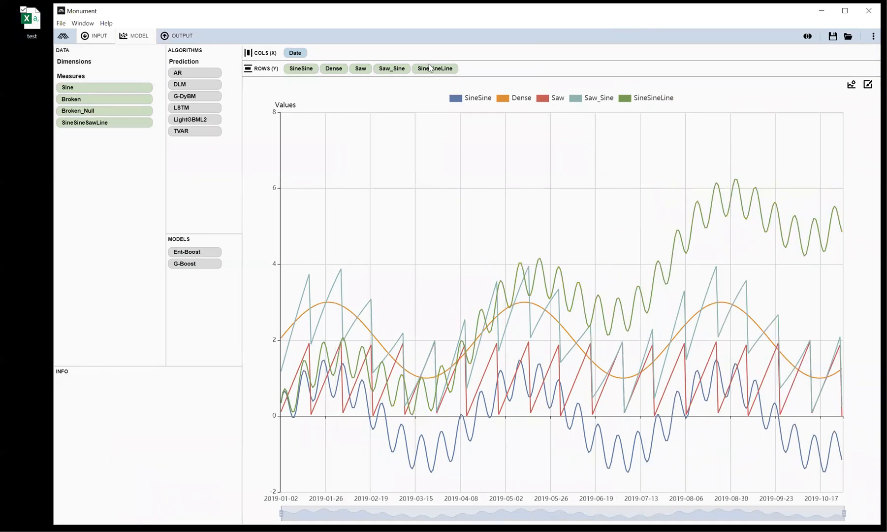
{"action": "left_click_drag", "start_coordinate": [431, 70], "coordinate": [75, 176]}
{"action": "left_click_drag", "start_coordinate": [392, 71], "coordinate": [104, 189]}
{"action": "left_click_drag", "start_coordinate": [361, 69], "coordinate": [104, 197]}
{"action": "left_click_drag", "start_coordinate": [334, 69], "coordinate": [126, 193]}
{"action": "left_click_drag", "start_coordinate": [301, 68], "coordinate": [92, 211]}
Add Dense, Sine, Broken, Broken_Null, Saw_Sine, SineSine, Saw, SineSineLine and SineSineSawLine to the rows.
{"action": "left_click_drag", "start_coordinate": [72, 87], "coordinate": [277, 75]}
{"action": "left_click_drag", "start_coordinate": [95, 87], "coordinate": [379, 74]}
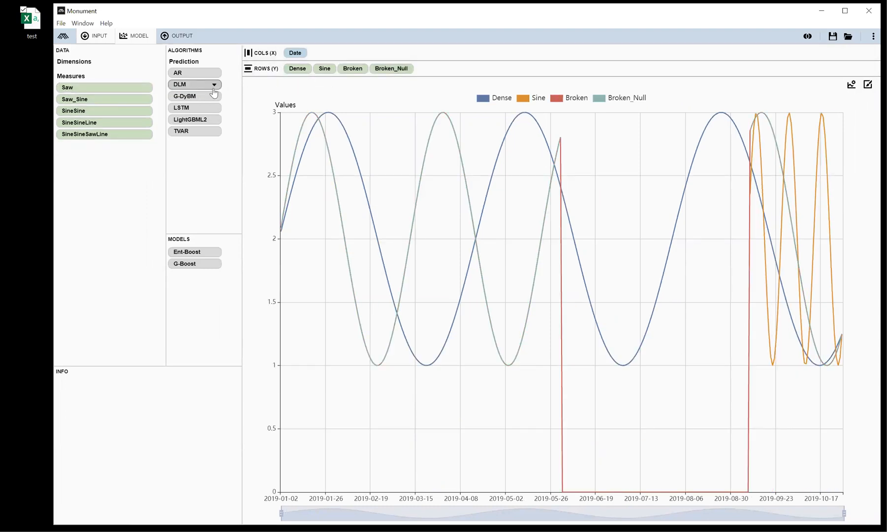
{"action": "left_click_drag", "start_coordinate": [101, 90], "coordinate": [502, 71]}
{"action": "left_click_drag", "start_coordinate": [142, 87], "coordinate": [467, 73]}
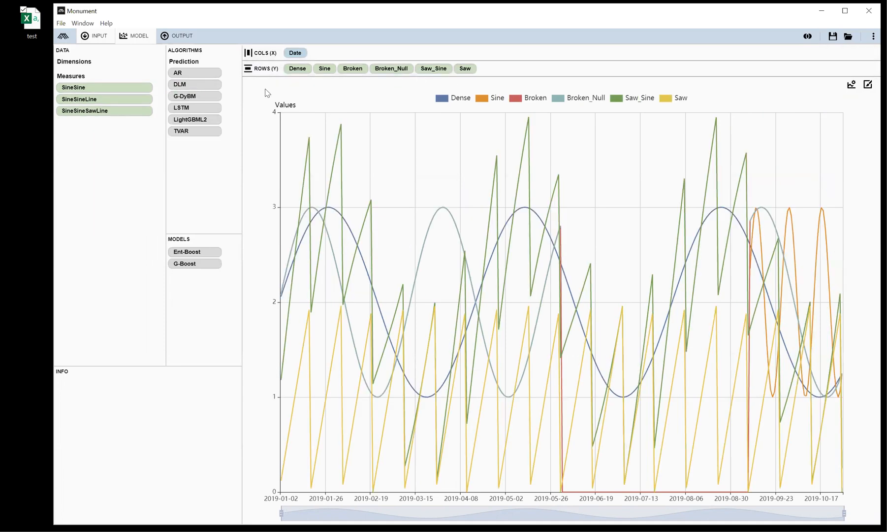
{"action": "left_click_drag", "start_coordinate": [118, 90], "coordinate": [616, 69]}
{"action": "left_click_drag", "start_coordinate": [113, 91], "coordinate": [591, 69]}
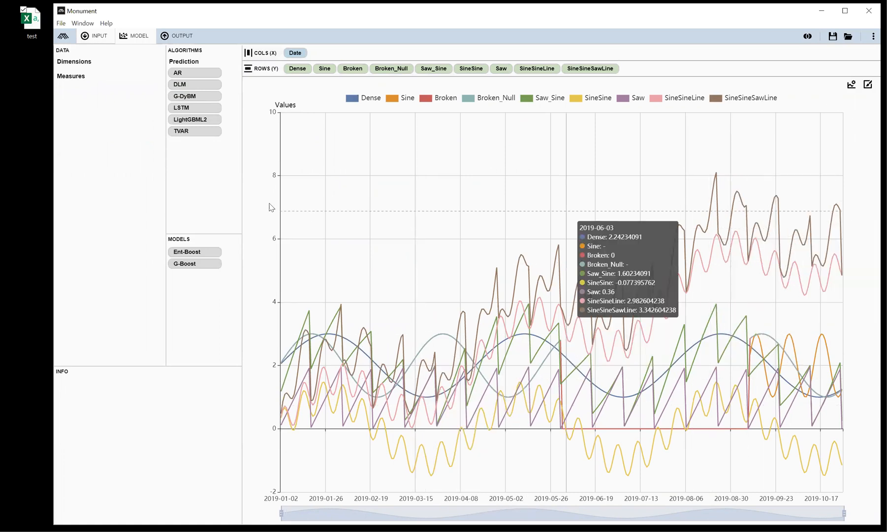
Add a G-Boost prediction of SineSineSawLine to the rows and increase its lookahead period.
{"action": "left_click_drag", "start_coordinate": [206, 266], "coordinate": [675, 72]}
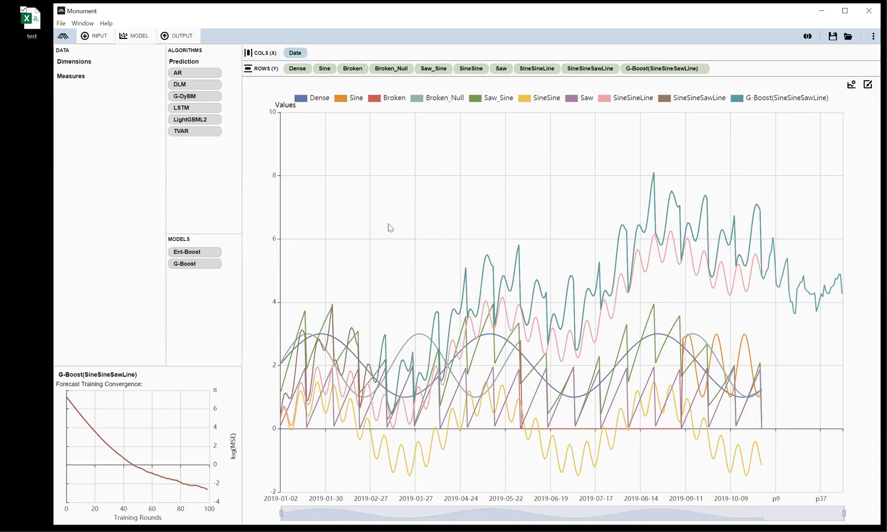
{"action": "left_click", "coordinate": [698, 72]}
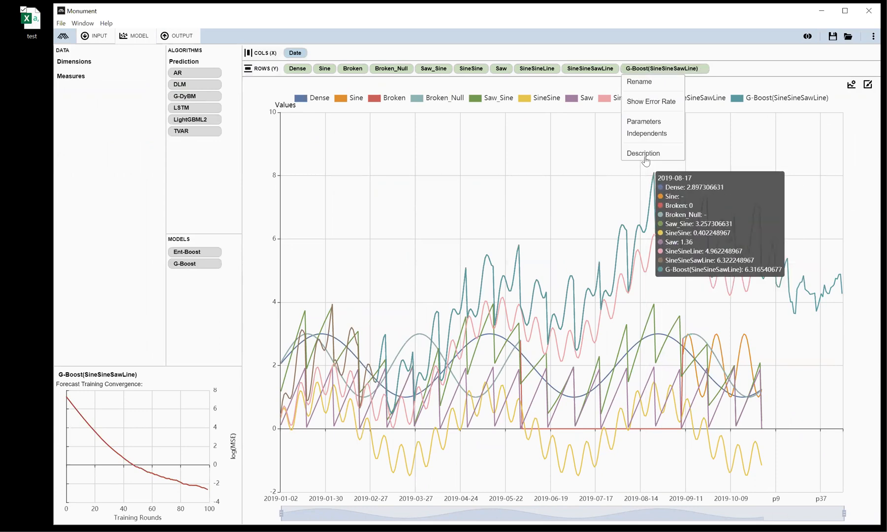
{"action": "left_click", "coordinate": [643, 121]}
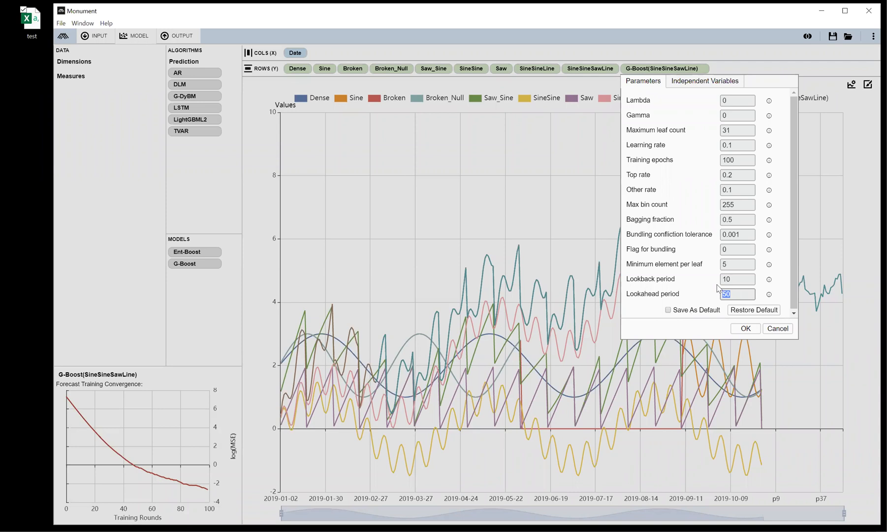
{"action": "left_click", "coordinate": [750, 332]}
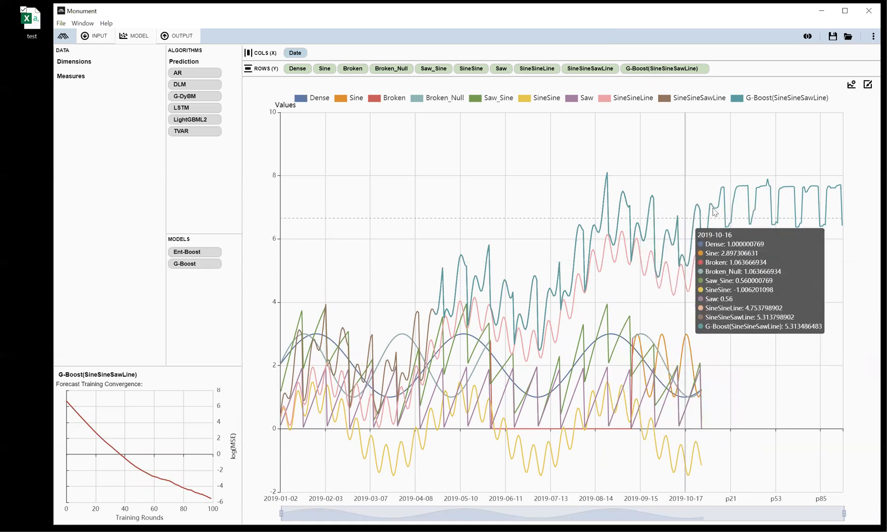
Set the G-Boost prediction's independent variables to Dense, Saw_Sine, SineSine and SineSineLine.
{"action": "left_click", "coordinate": [704, 69]}
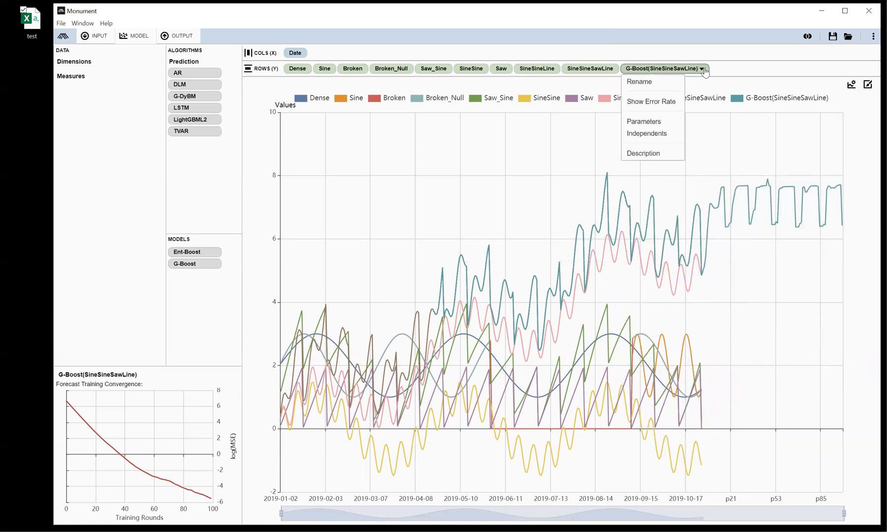
{"action": "left_click", "coordinate": [661, 140]}
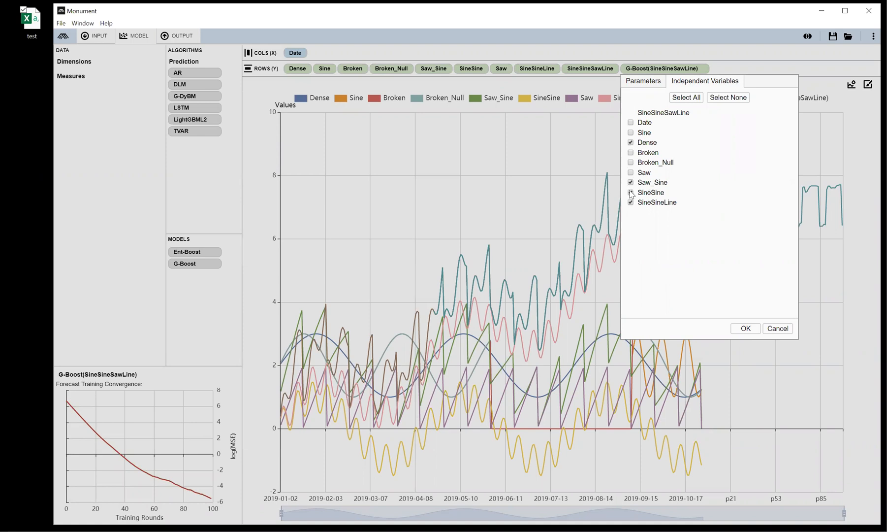
{"action": "left_click", "coordinate": [746, 329]}
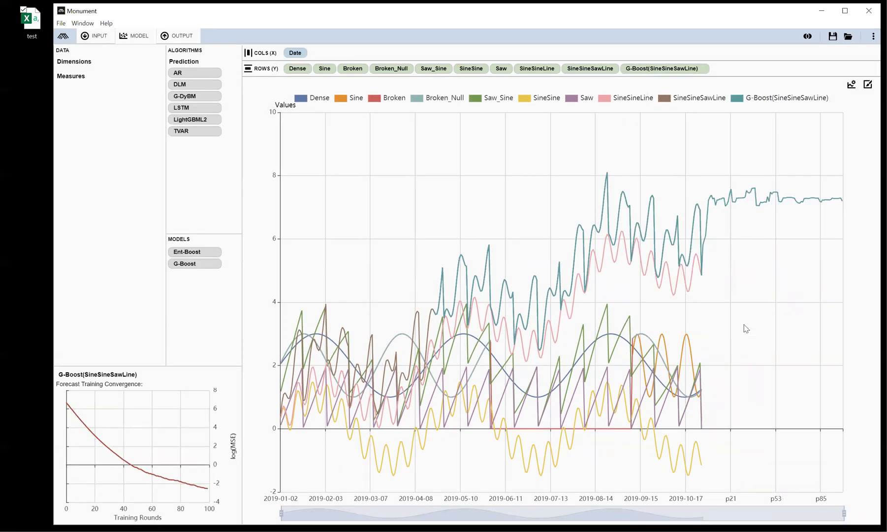
Set the G-Boost prediction's lookahead period to 50.
{"action": "left_click", "coordinate": [702, 69]}
{"action": "left_click", "coordinate": [656, 122]}
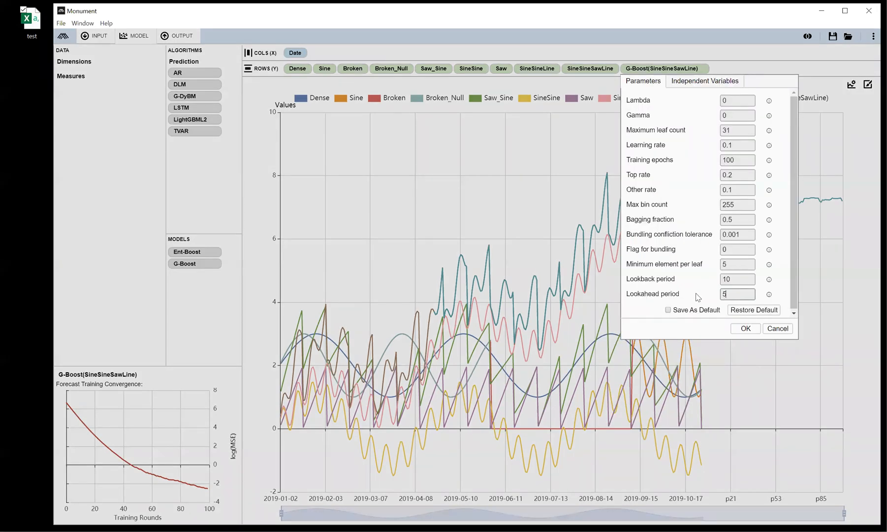
{"action": "left_click", "coordinate": [746, 328]}
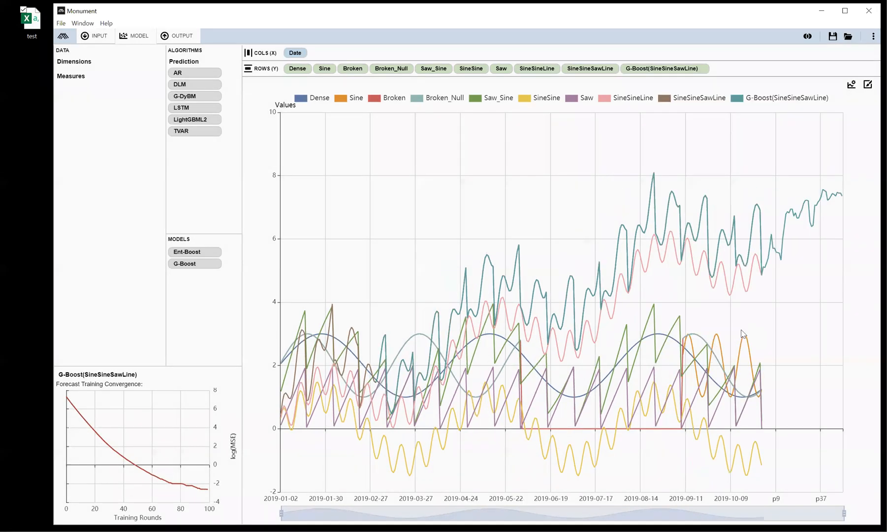
Check the G-Boost prediction's independent variables and set its lookahead period to 15.
{"action": "left_click", "coordinate": [701, 71]}
{"action": "left_click", "coordinate": [658, 133]}
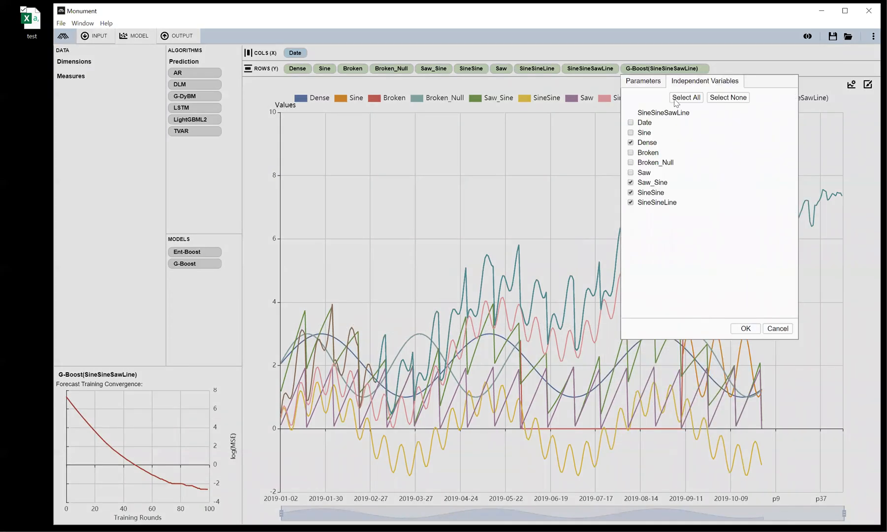
{"action": "left_click", "coordinate": [644, 82]}
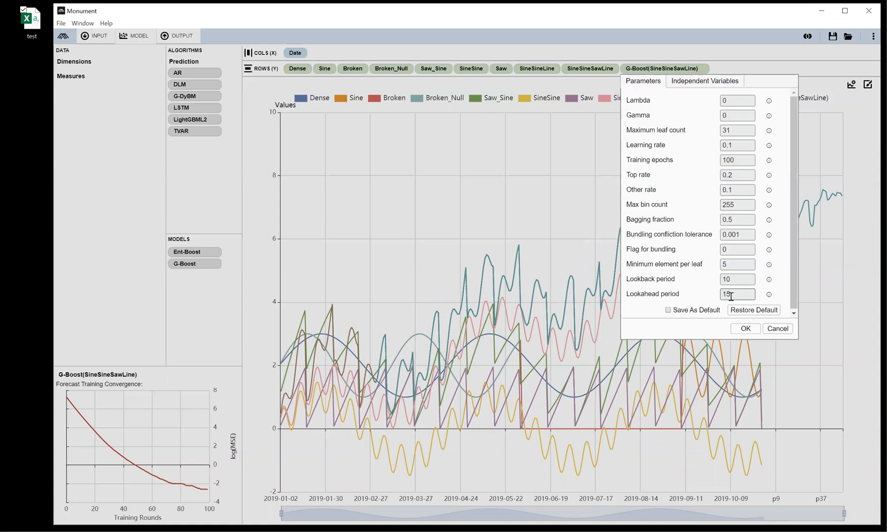
{"action": "left_click", "coordinate": [745, 329]}
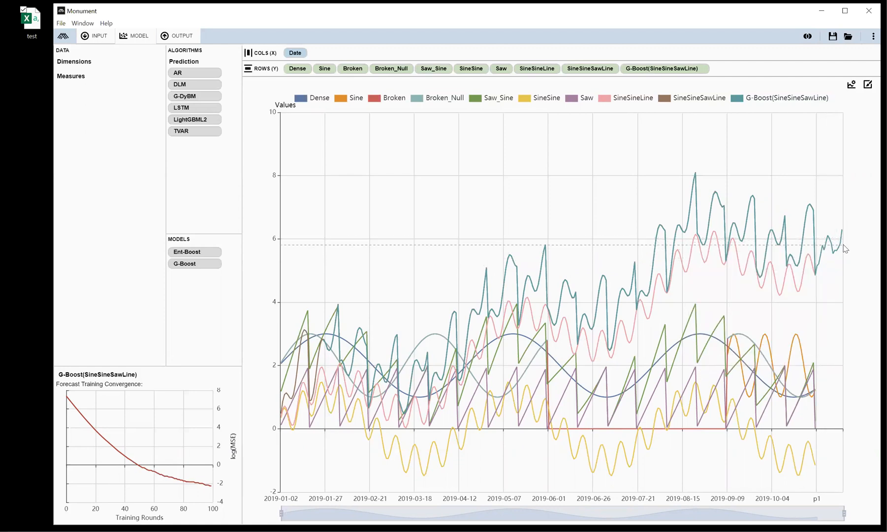
Set the lookahead period of the G-Boost prediction of SineSineSawLine to 10.
{"action": "left_click", "coordinate": [701, 69]}
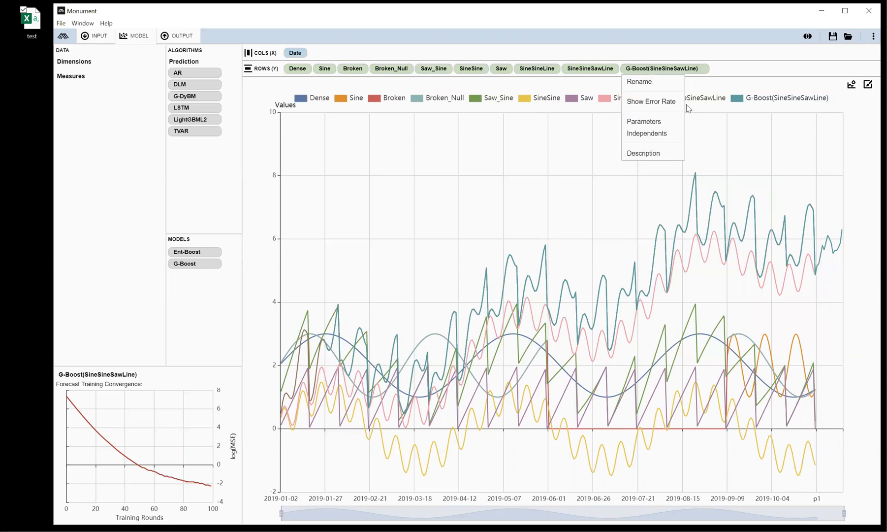
{"action": "left_click", "coordinate": [644, 123]}
{"action": "double_click", "coordinate": [726, 292]}
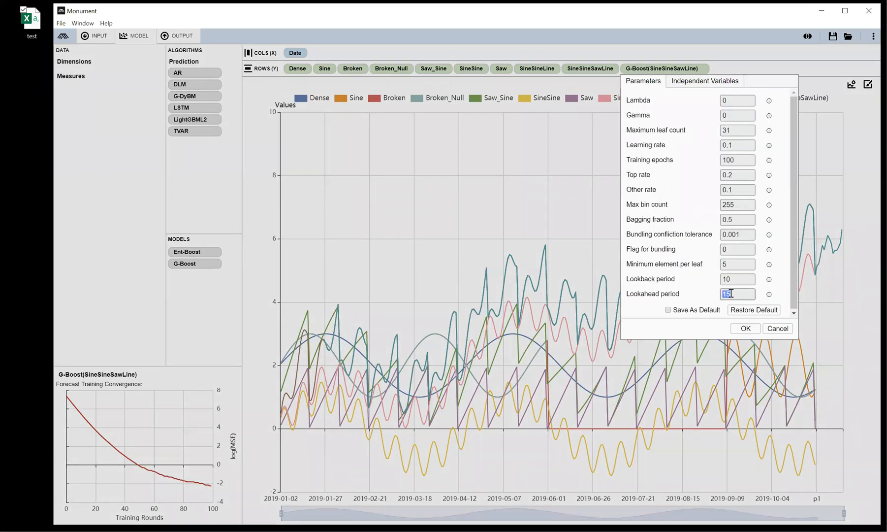
{"action": "mouse_move", "coordinate": [769, 296]}
{"action": "left_click_drag", "start_coordinate": [739, 296], "coordinate": [715, 300]}
{"action": "type", "text": "10"}
{"action": "left_click", "coordinate": [737, 329]}
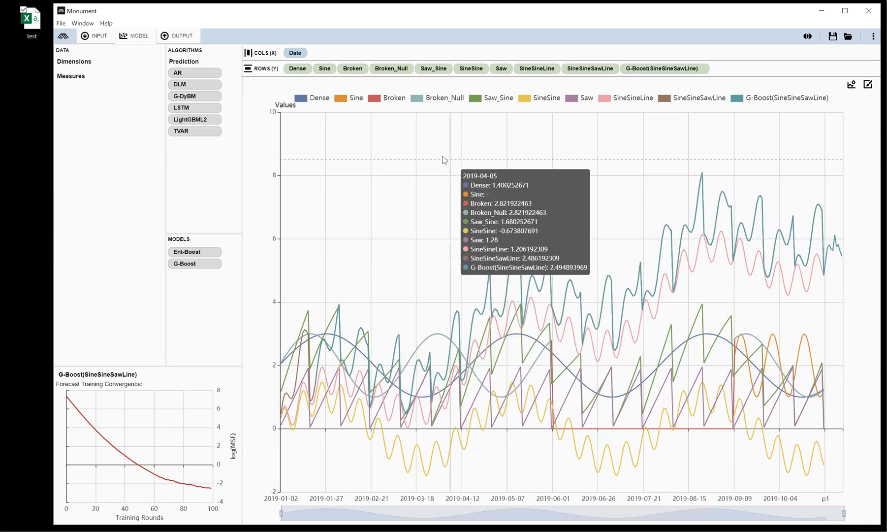
Remove all plain measures from the rows, keeping only the G-Boost prediction of SineSineSawLine.
{"action": "left_click_drag", "start_coordinate": [299, 71], "coordinate": [128, 96]}
{"action": "left_click_drag", "start_coordinate": [296, 71], "coordinate": [100, 133]}
{"action": "left_click_drag", "start_coordinate": [299, 68], "coordinate": [101, 144]}
{"action": "left_click_drag", "start_coordinate": [301, 73], "coordinate": [125, 162]}
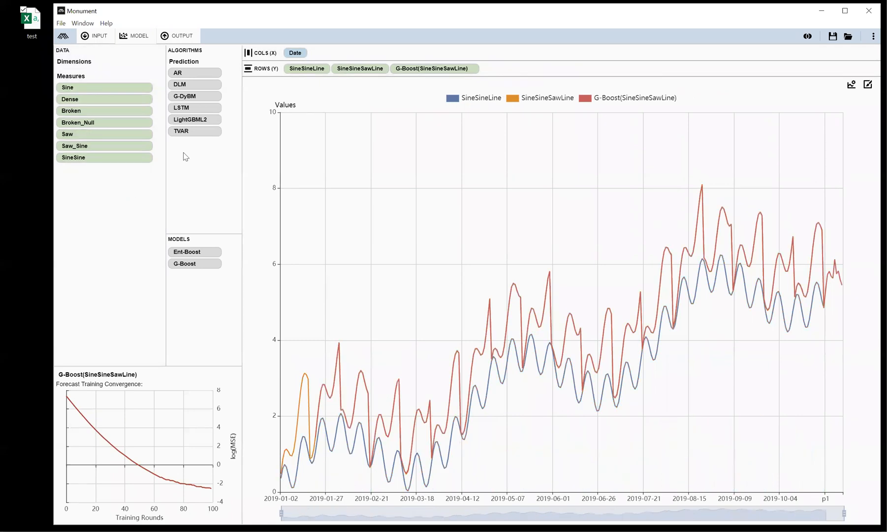
{"action": "left_click_drag", "start_coordinate": [298, 70], "coordinate": [96, 213]}
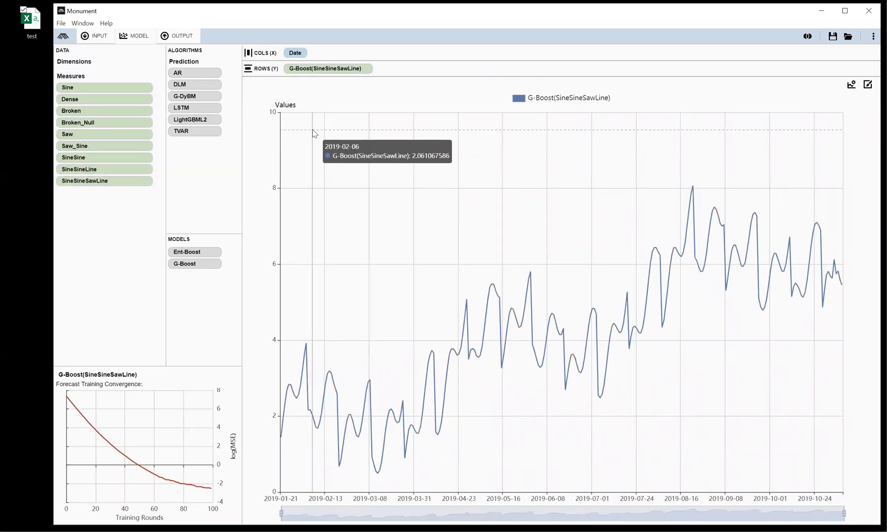
Replace the G-Boost prediction in the rows with SineSineSawLine and its LightGBML2 and Ent-Boost predictions.
{"action": "mouse_move", "coordinate": [318, 71]}
{"action": "left_mouse_down"}
{"action": "mouse_move", "coordinate": [128, 217]}
{"action": "mouse_move", "coordinate": [94, 200]}
{"action": "mouse_move", "coordinate": [299, 88]}
{"action": "mouse_move", "coordinate": [309, 72]}
{"action": "left_mouse_up"}
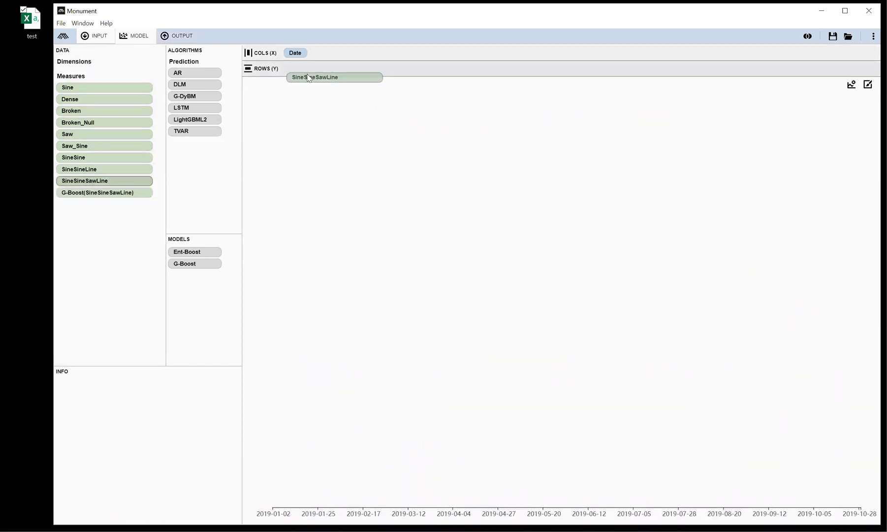
{"action": "left_click_drag", "start_coordinate": [201, 122], "coordinate": [362, 73]}
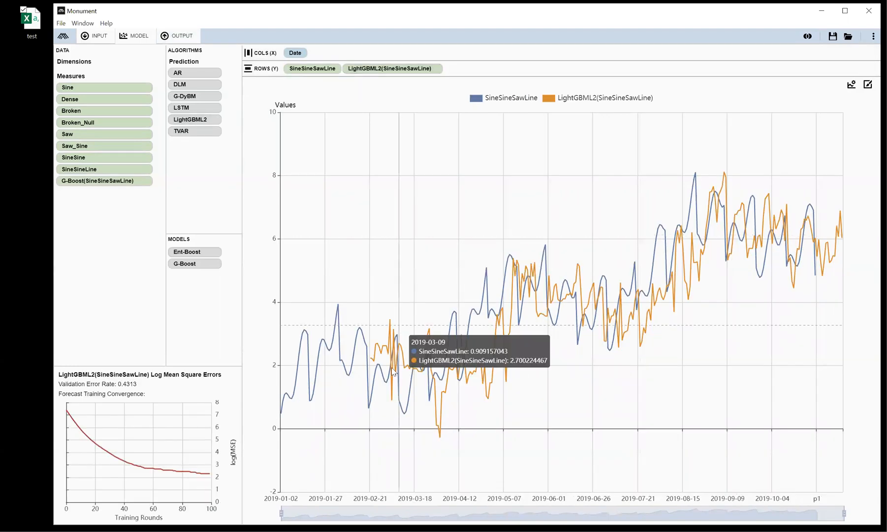
{"action": "mouse_move", "coordinate": [200, 253]}
{"action": "left_mouse_down"}
{"action": "mouse_move", "coordinate": [461, 101]}
{"action": "mouse_move", "coordinate": [470, 73]}
{"action": "left_mouse_up"}
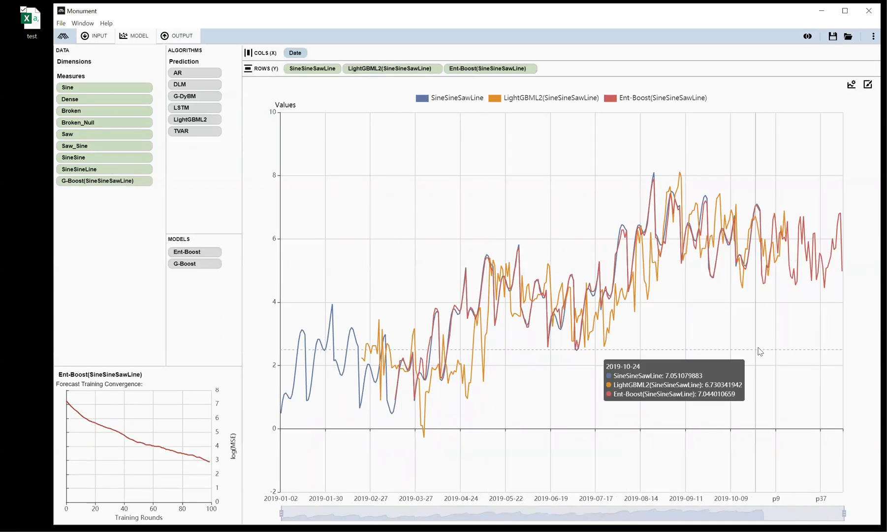